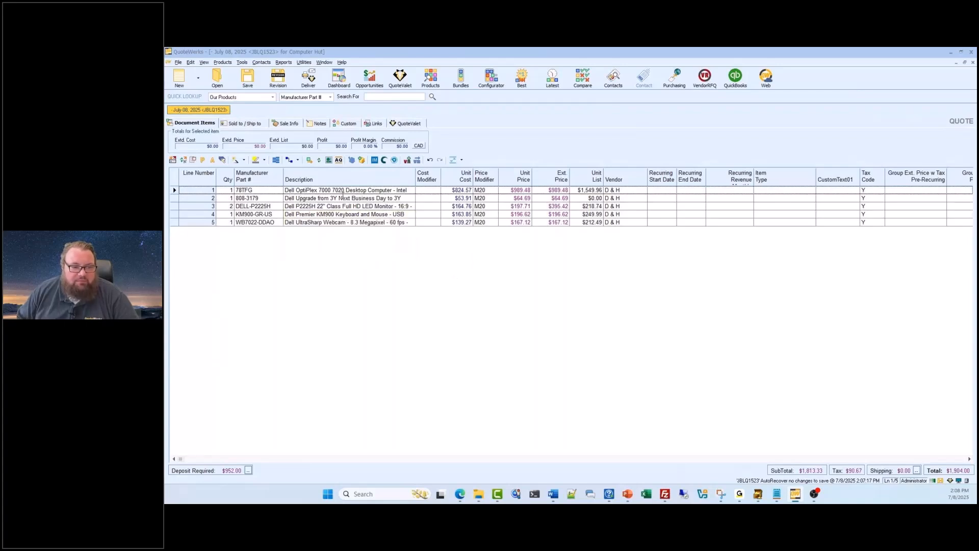
- Review the quote's customer details and its list of line items
click(239, 124)
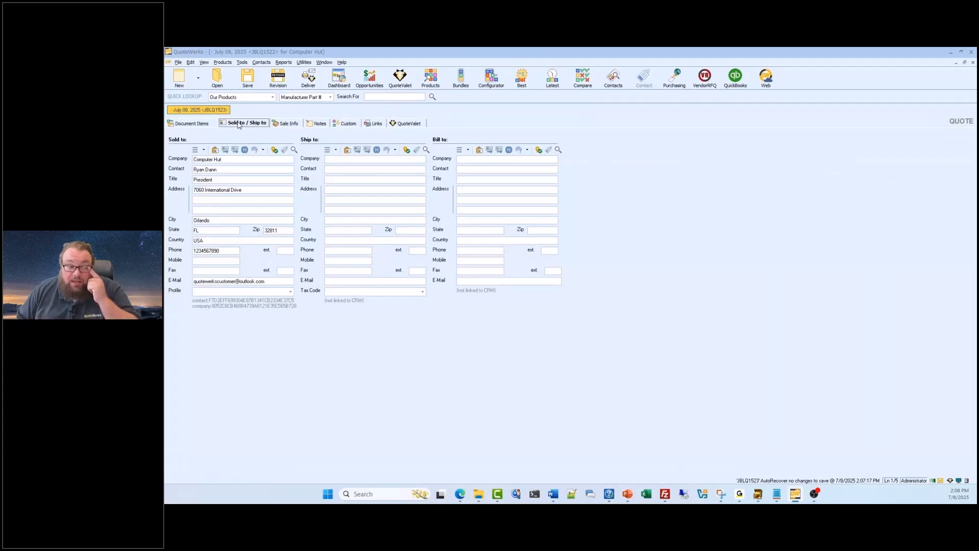
click(200, 126)
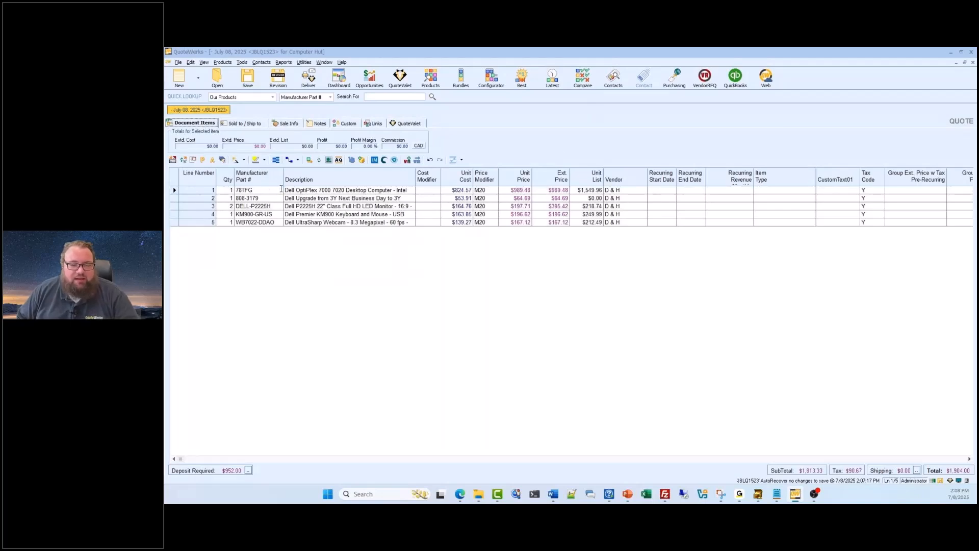
click(281, 189)
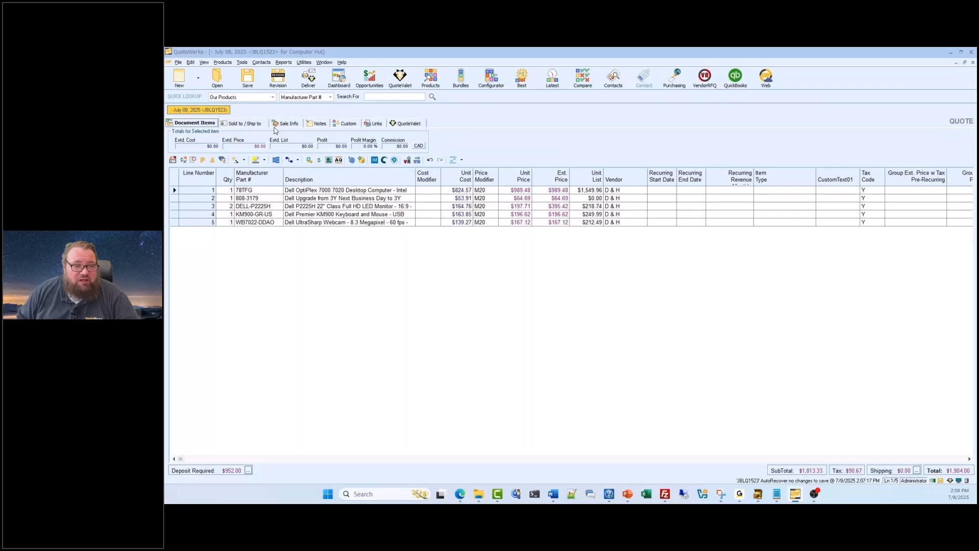
- Open the e-mail setup in the logged-in user's personal preferences
click(241, 62)
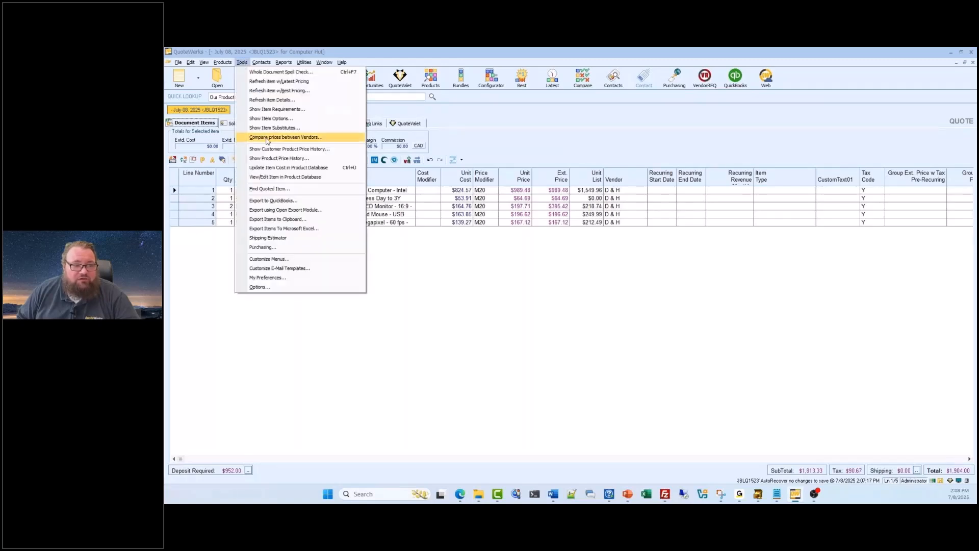
click(280, 278)
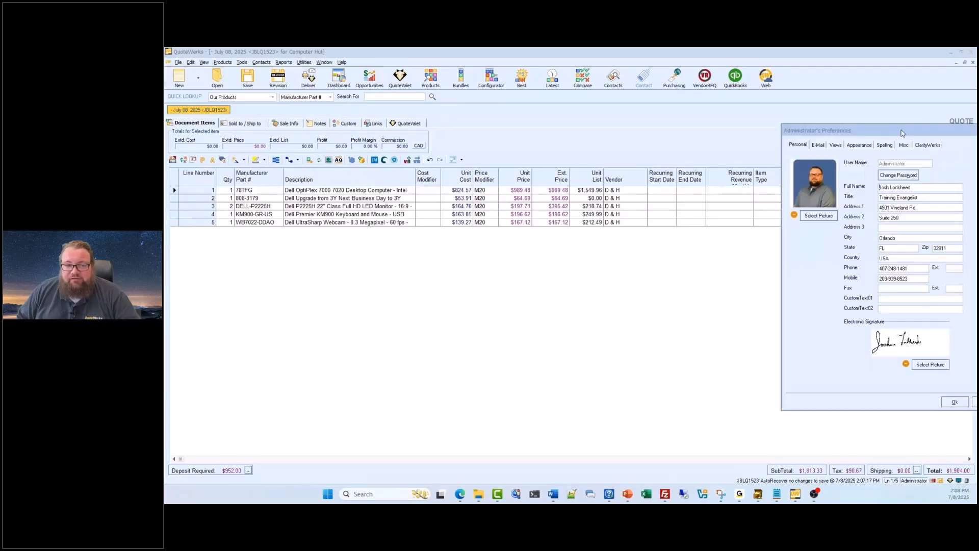
click(454, 137)
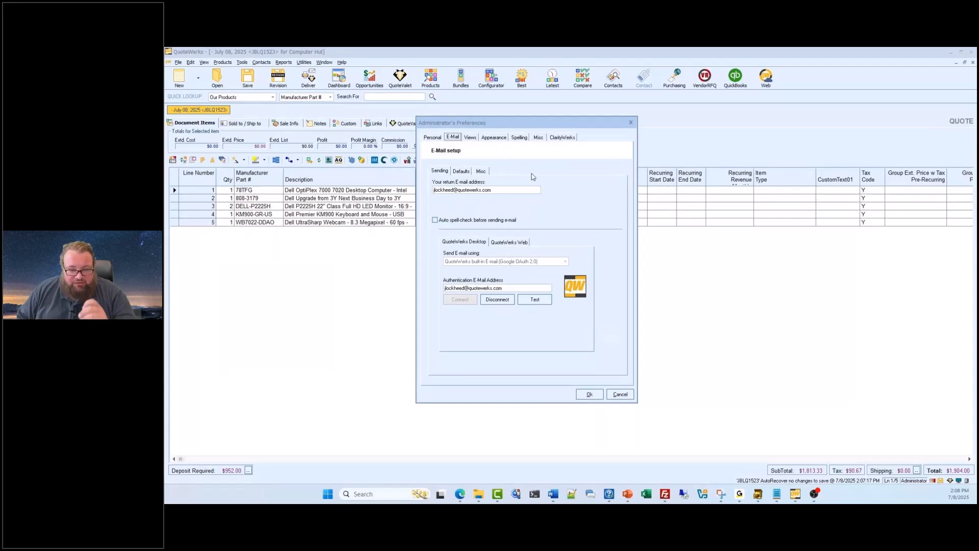
- Review the e-mail sending methods offered for QuoteWerks Web, keeping Google OAuth 2.0
click(524, 244)
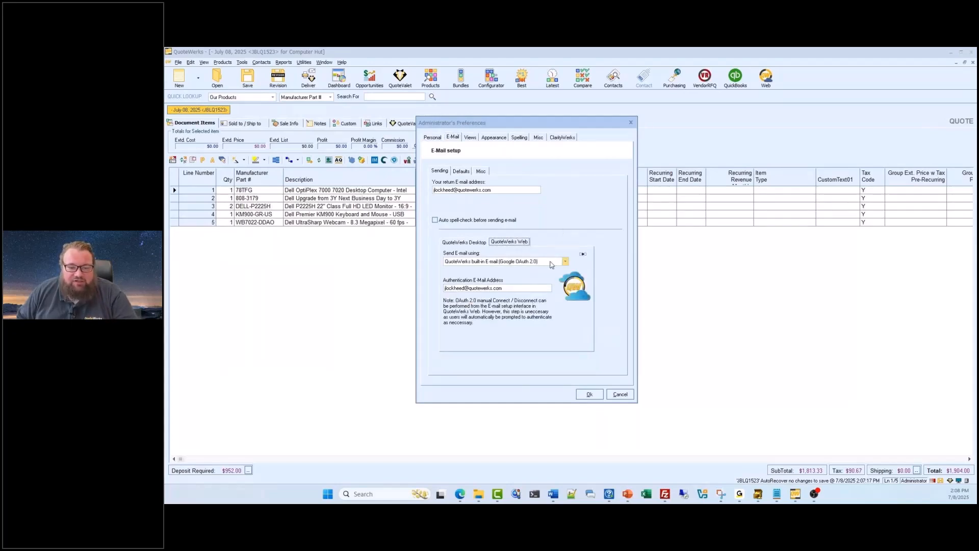
click(565, 263)
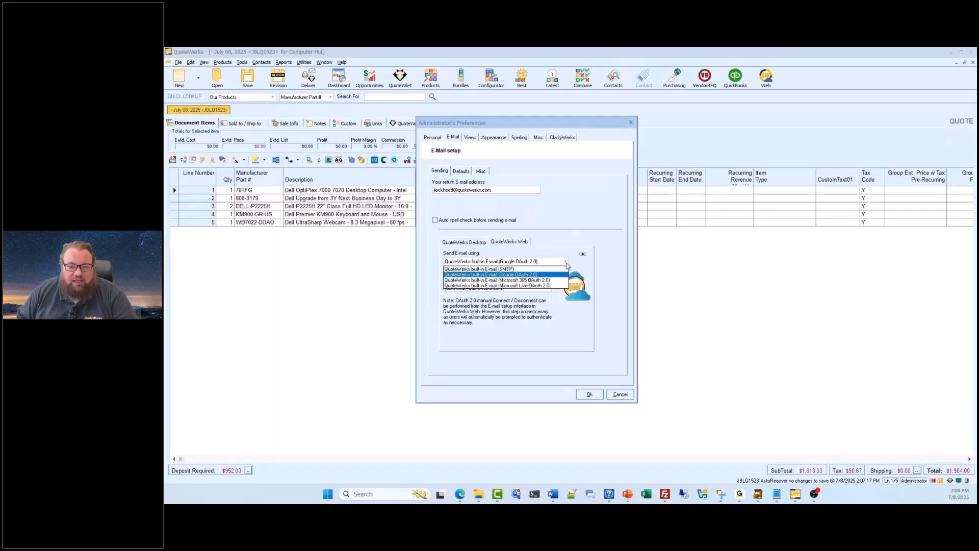
click(566, 263)
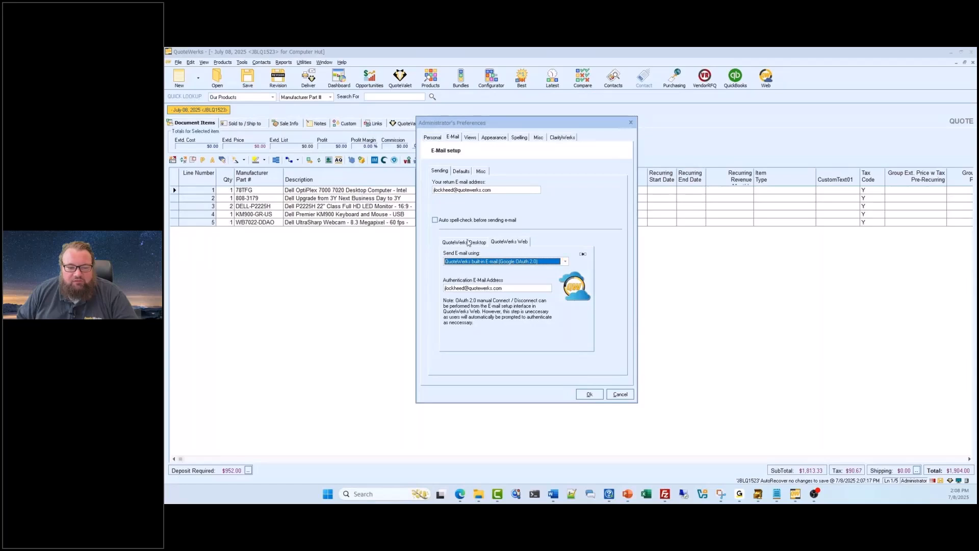
- Test the Google OAuth 2.0 e-mail connection configured for QuoteWerks Desktop
click(473, 243)
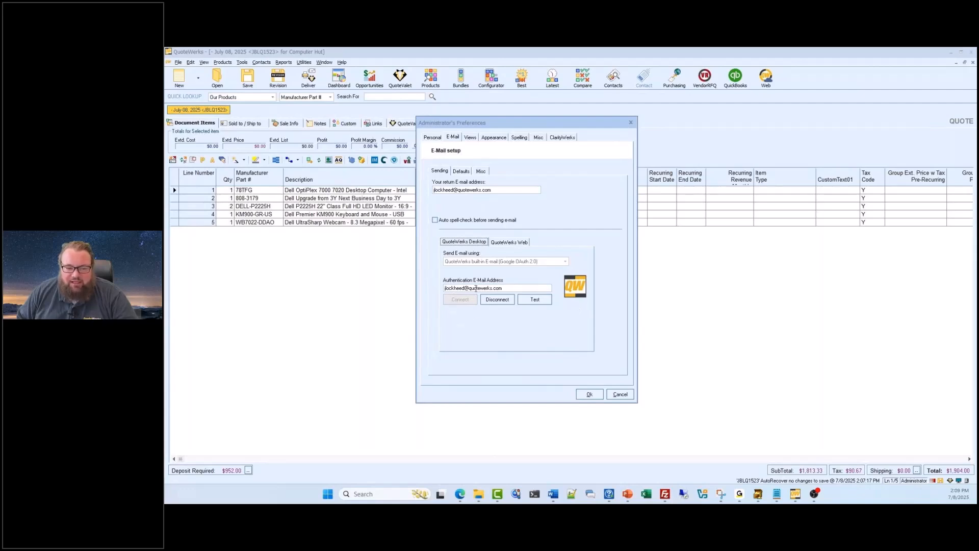
click(534, 300)
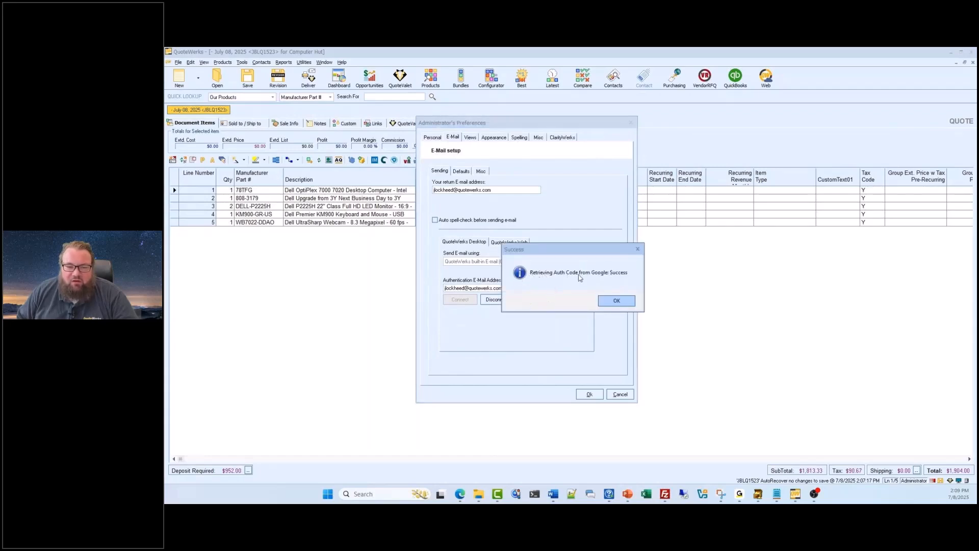
click(616, 301)
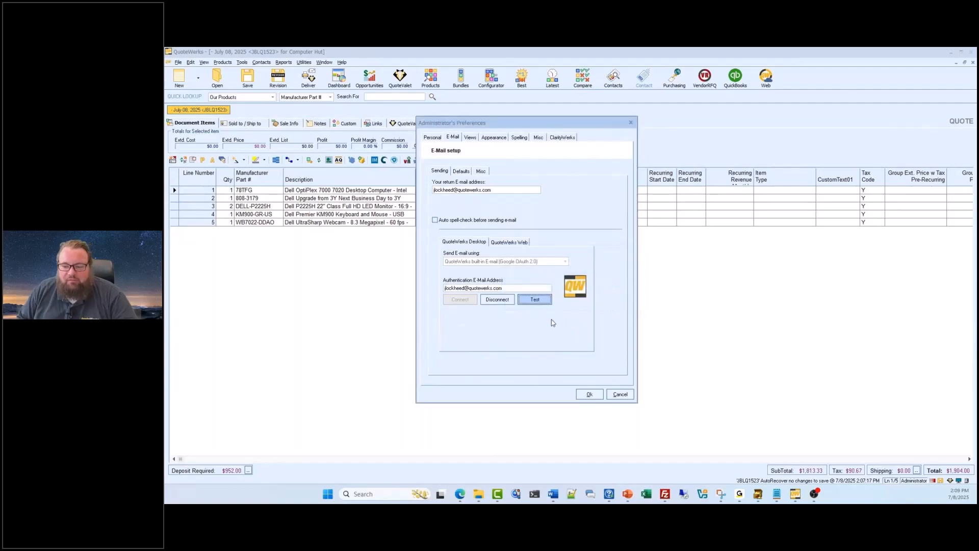
- Examine the macros in the default e-mail subject and browse the list of macros available for insertion
click(465, 174)
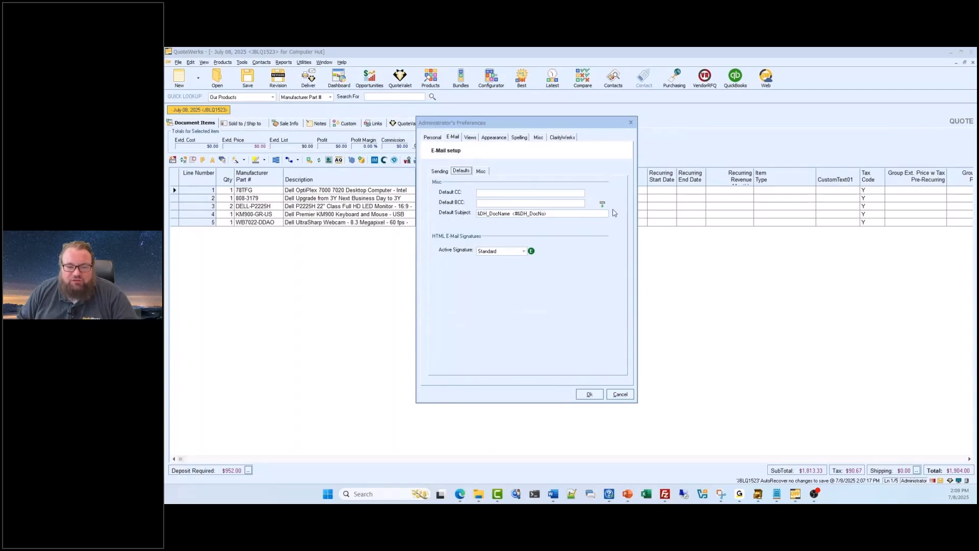
click(477, 214)
drag(494, 211, 509, 210)
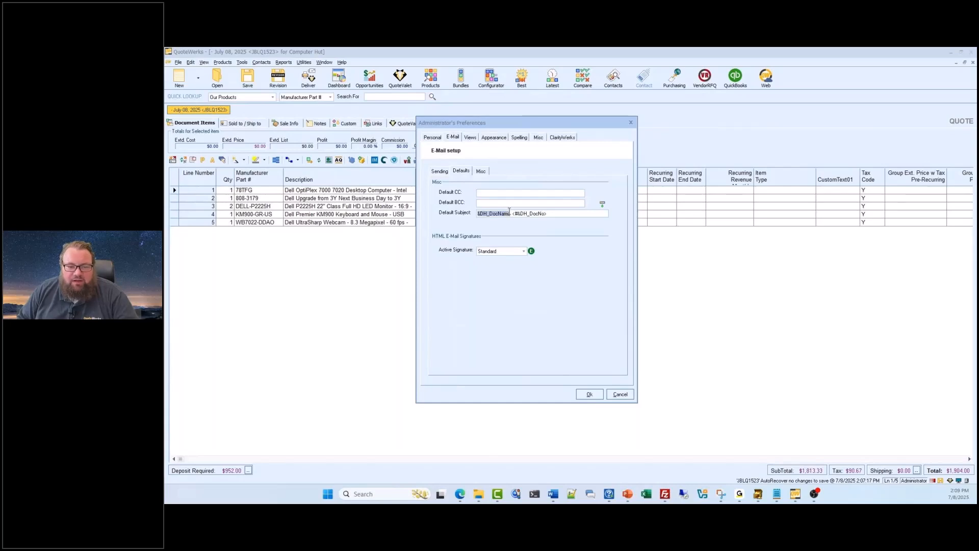
click(511, 214)
text(<)
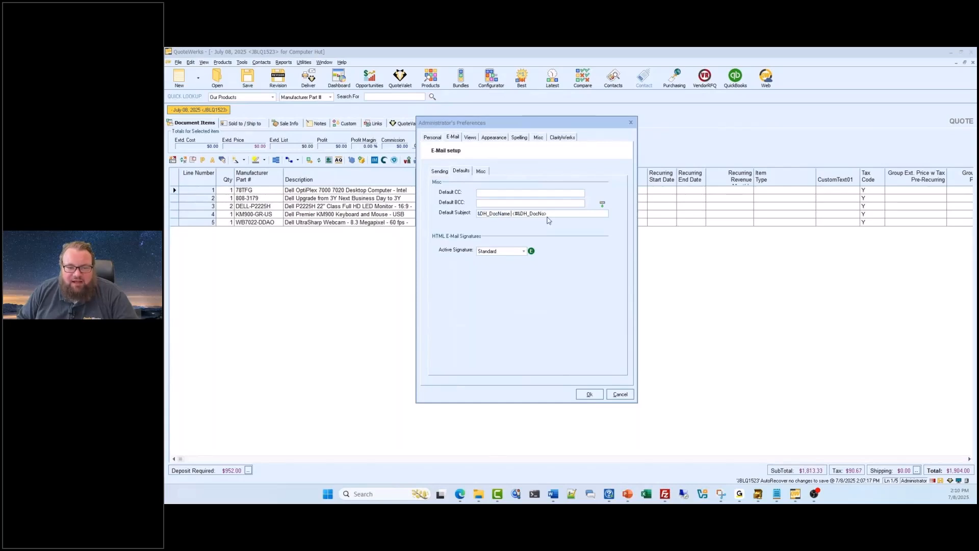
click(603, 204)
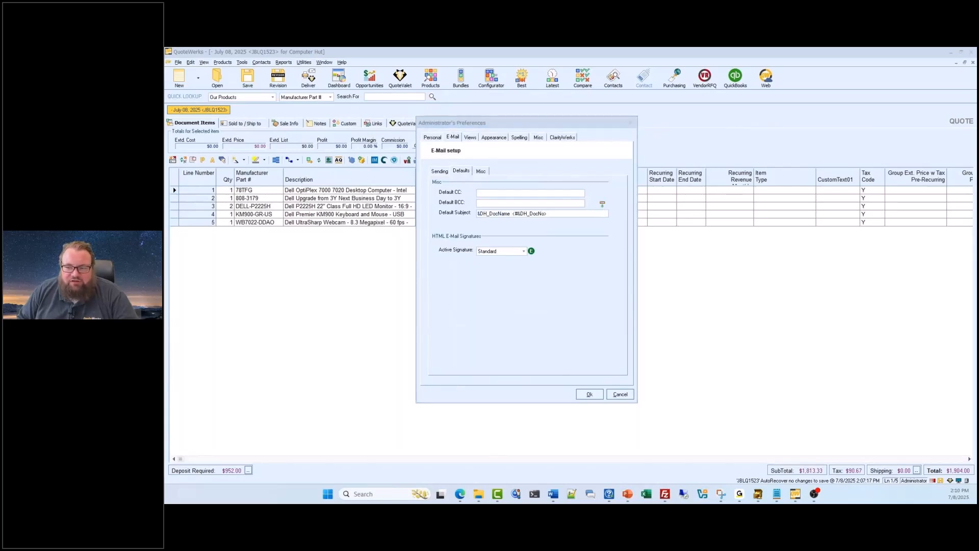
click(592, 217)
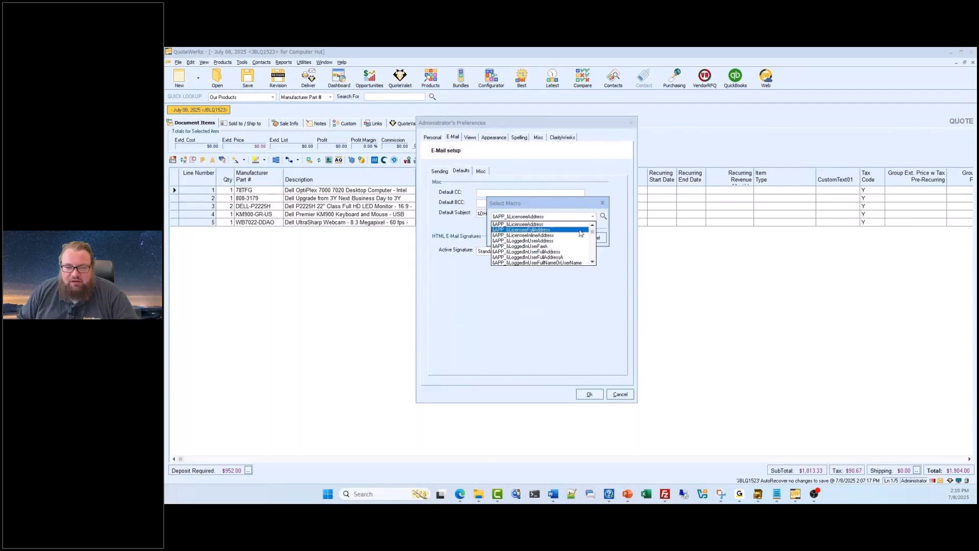
scroll(592, 261, down, 10)
drag(592, 255, 592, 224)
click(604, 204)
click(603, 205)
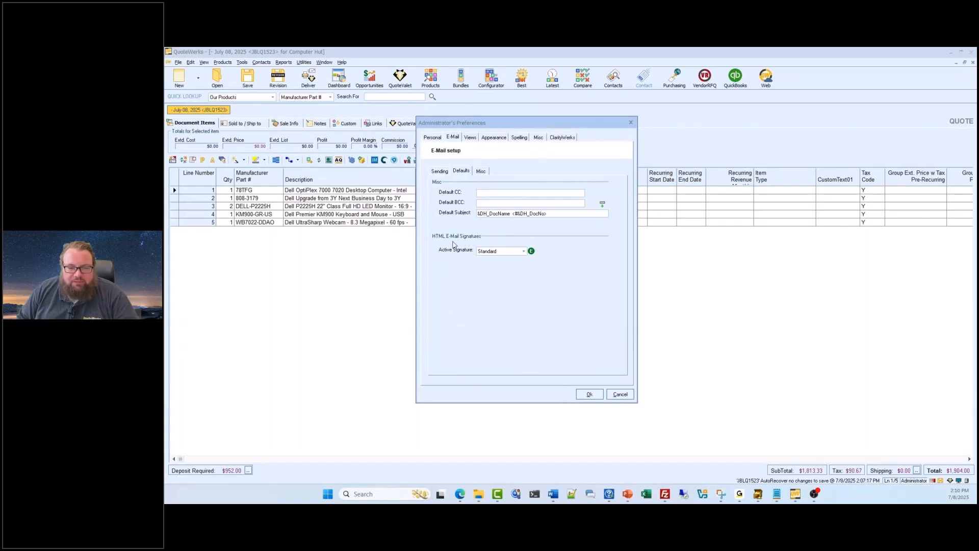
- Review the HTML e-mail signature choices and set the active signature to Alternate2
click(523, 252)
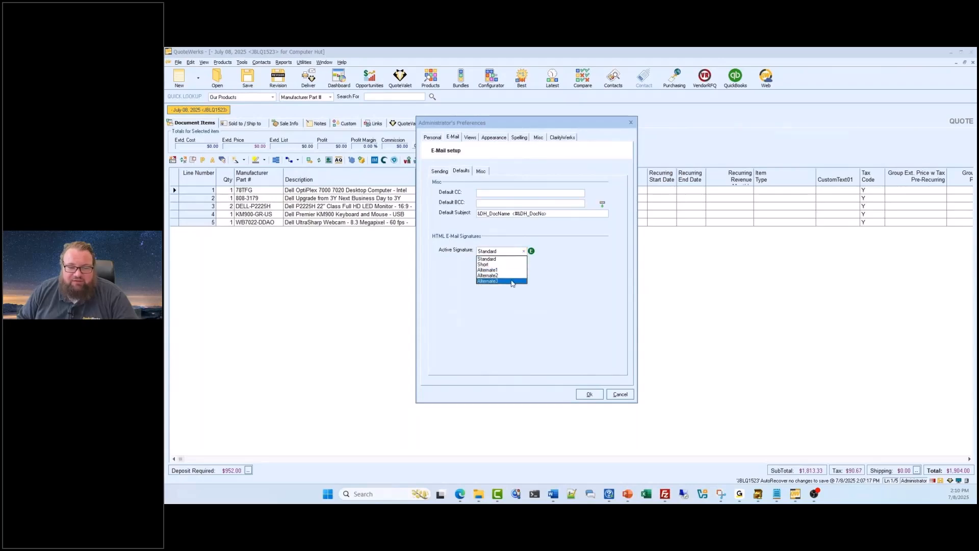
click(503, 260)
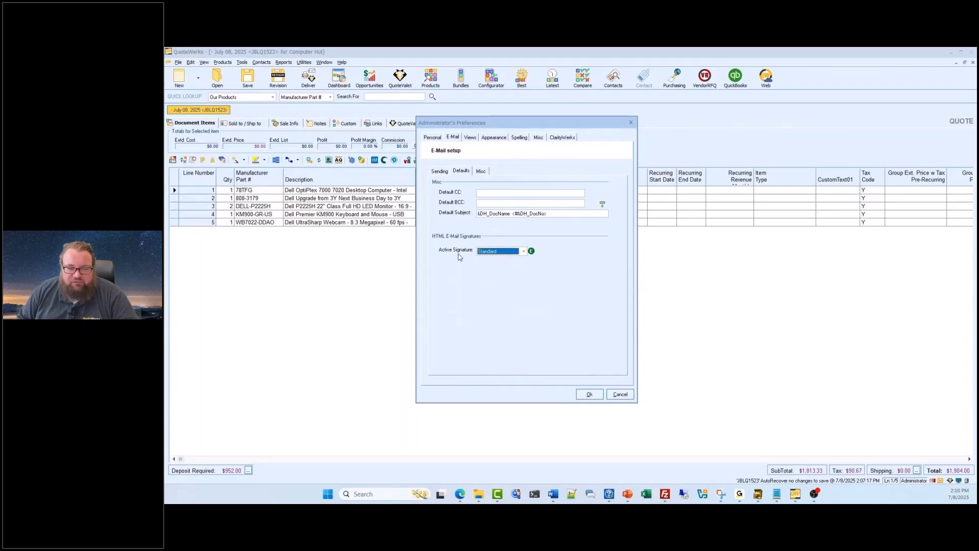
click(523, 252)
click(508, 276)
- Examine the macros in the Alternate2 HTML signature template and close it without saving
click(531, 252)
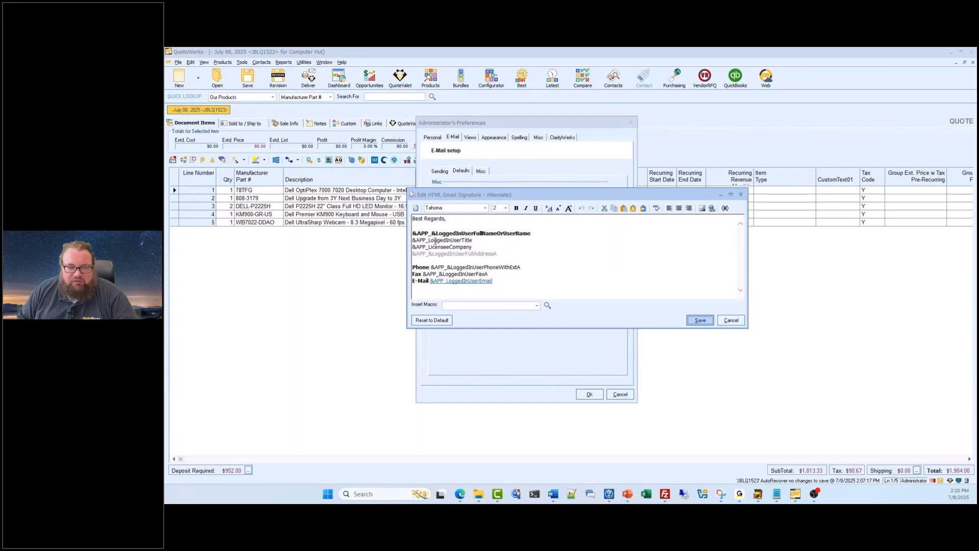
drag(494, 196, 485, 248)
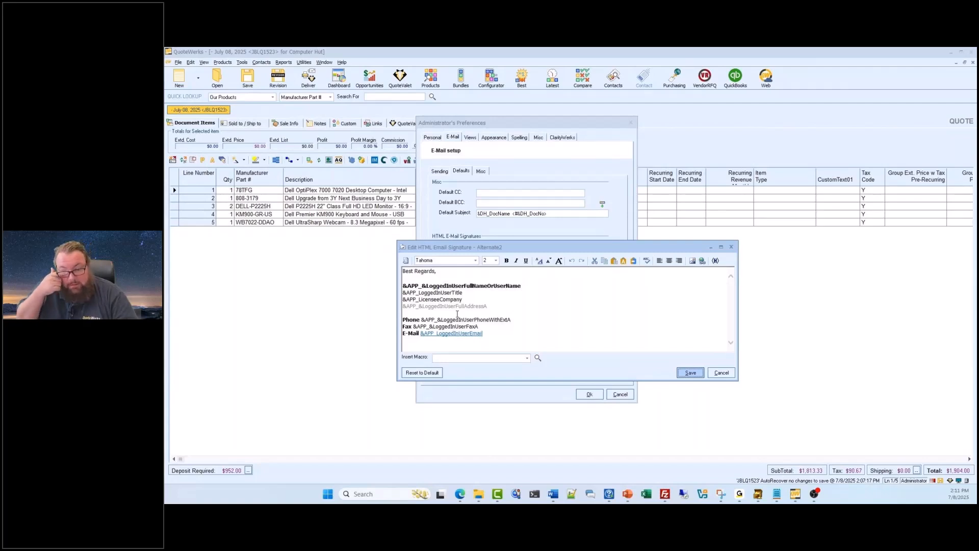
click(722, 372)
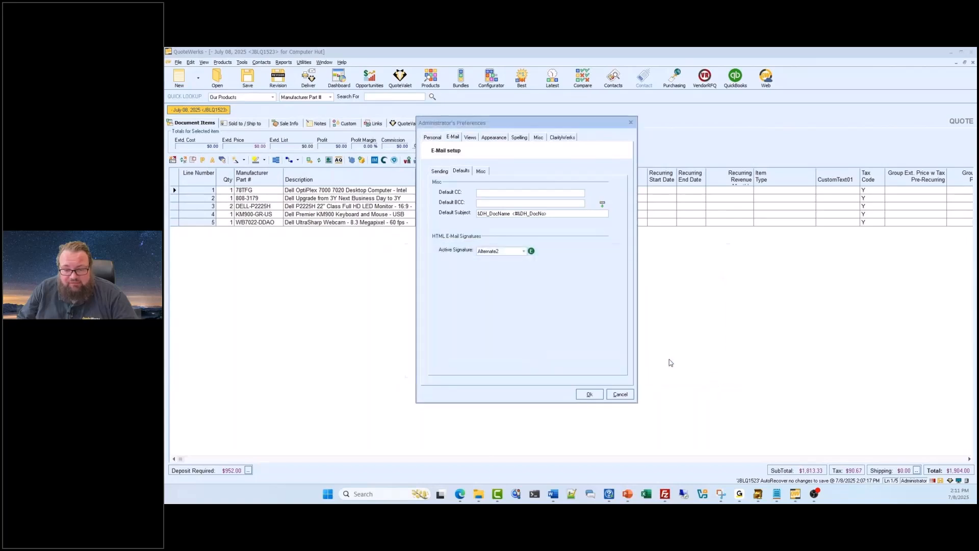
- Check the e-mail encoding and sending settings, and save the user preferences
click(485, 171)
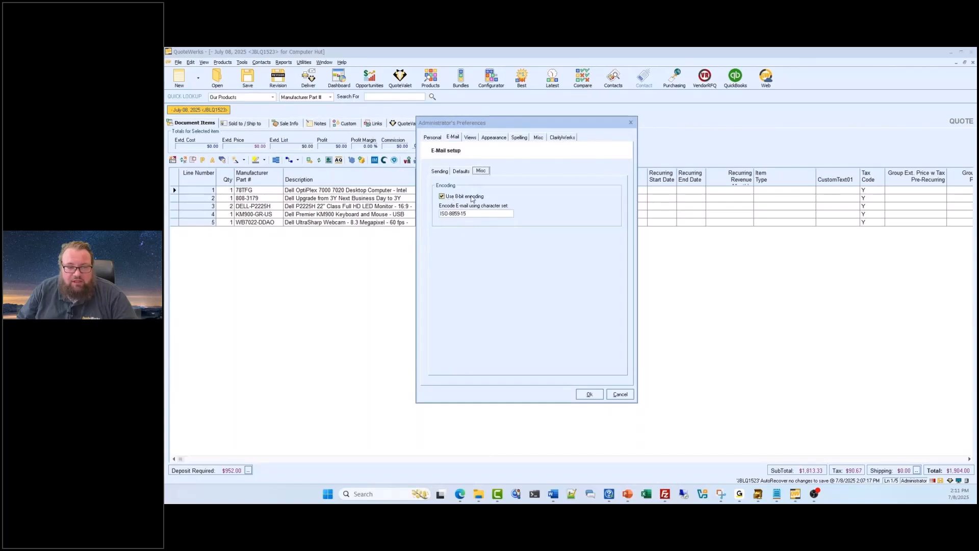
click(440, 171)
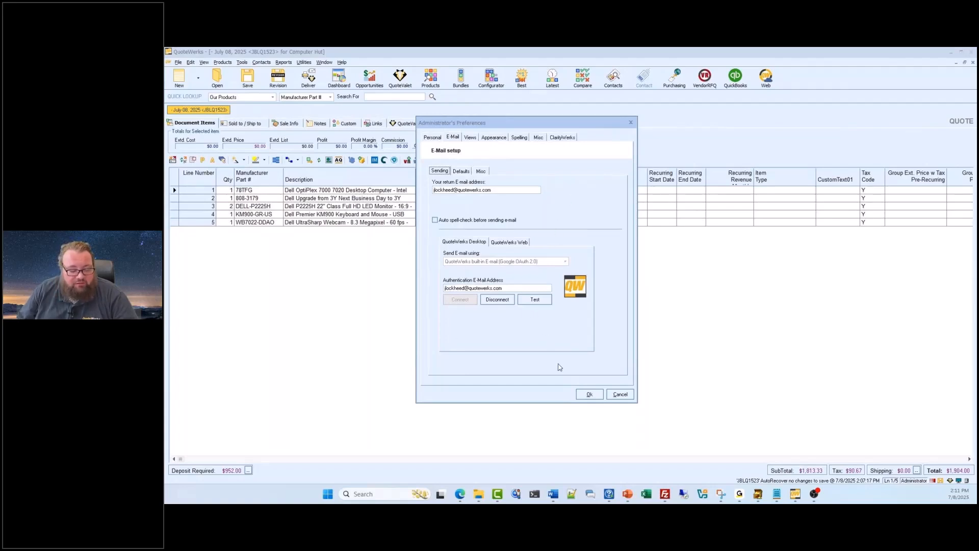
click(588, 395)
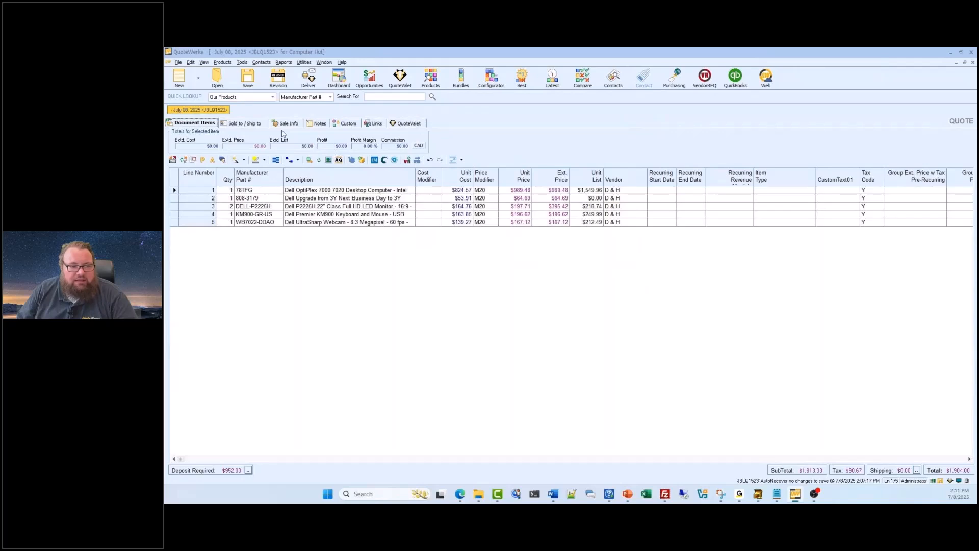
- Look up contacts for the quote's Sold to details whose company begins with "computer hut"
click(256, 124)
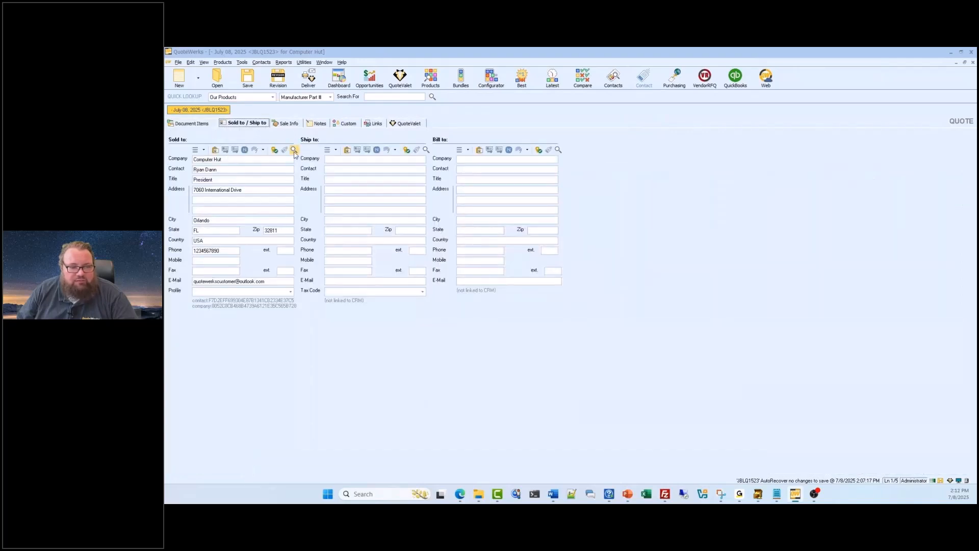
click(195, 126)
click(244, 127)
click(294, 150)
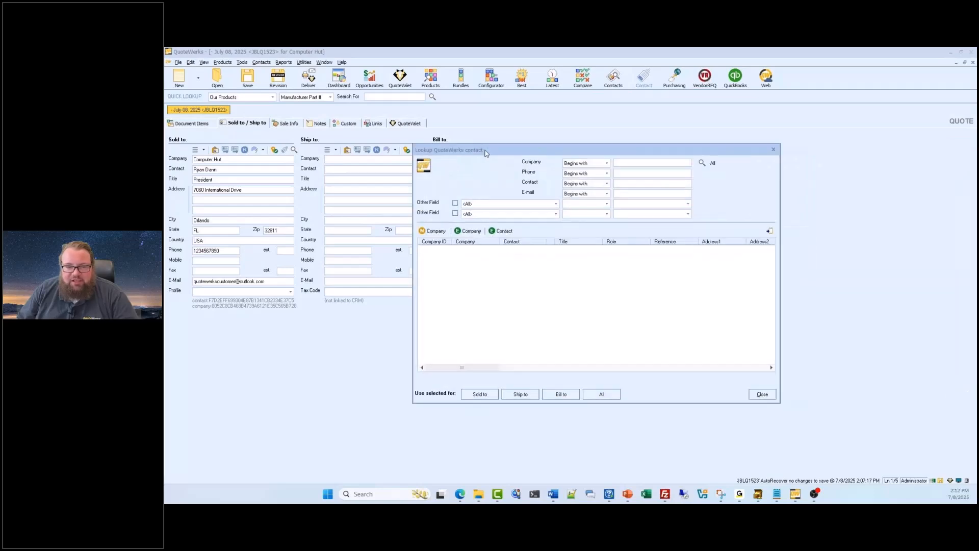
click(630, 164)
text(comput)
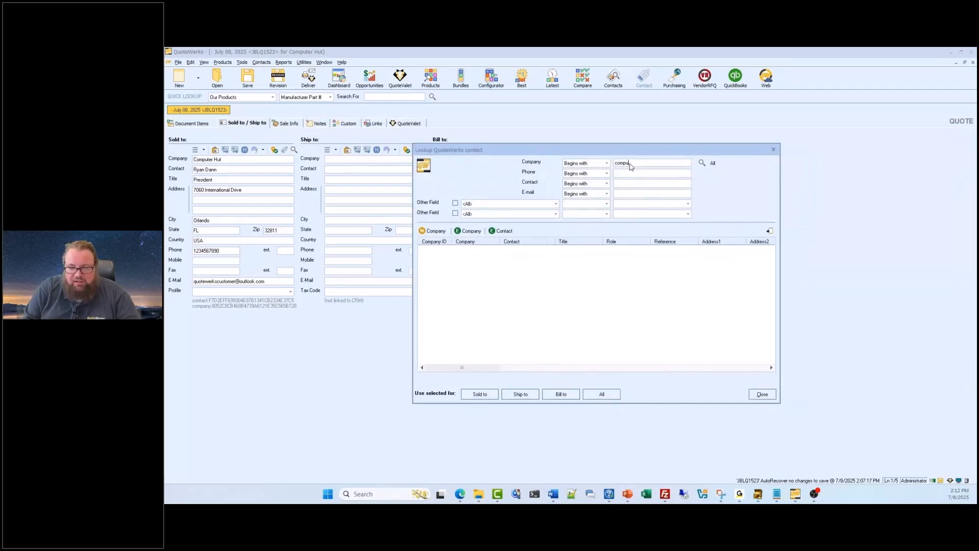
text(er hut)
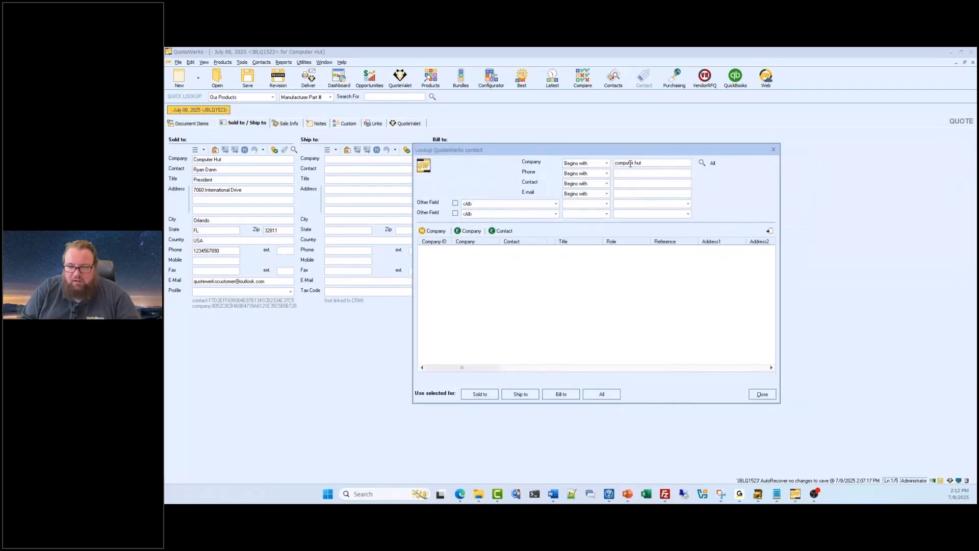
key(Return)
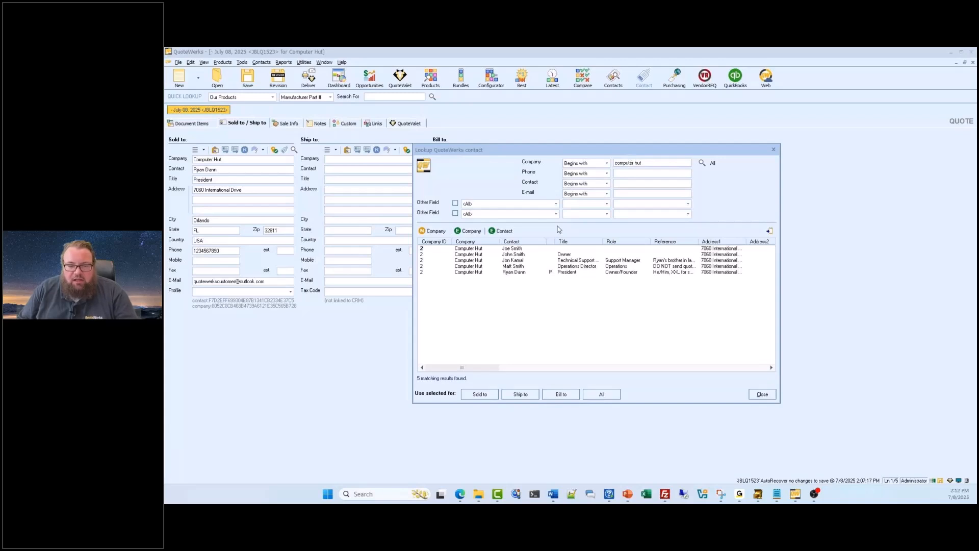
- Open the Computer Hut company record from the president's lookup entry and examine its contacts, selecting the Operations Director
click(489, 273)
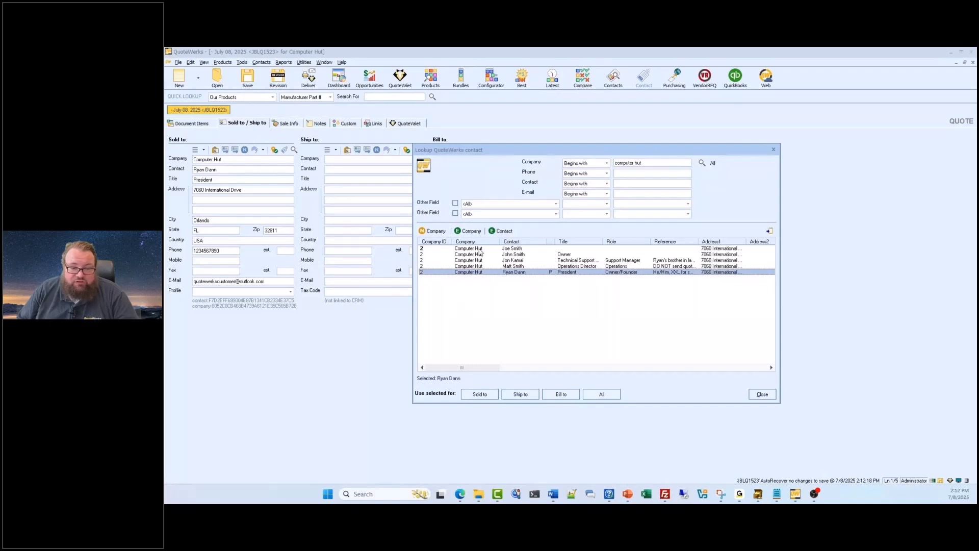
click(468, 230)
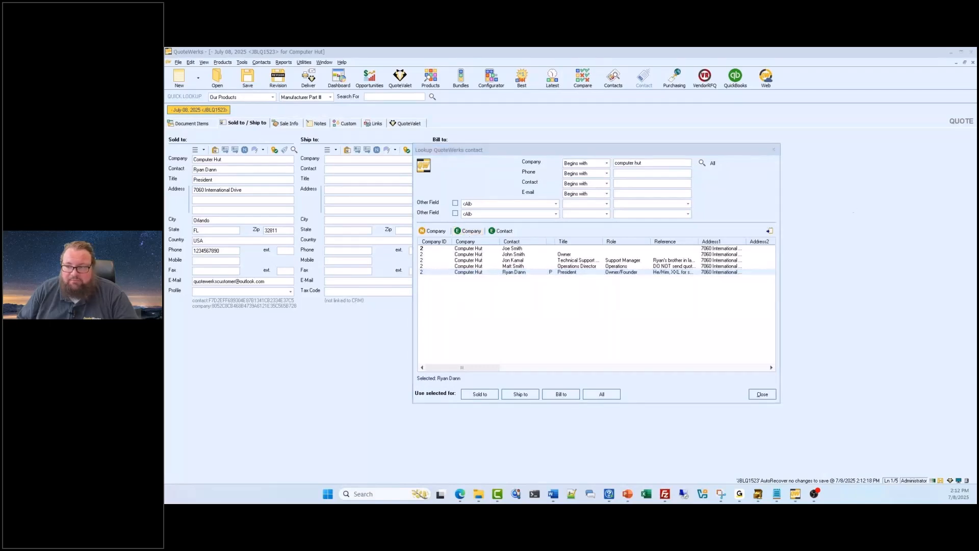
drag(977, 121, 461, 124)
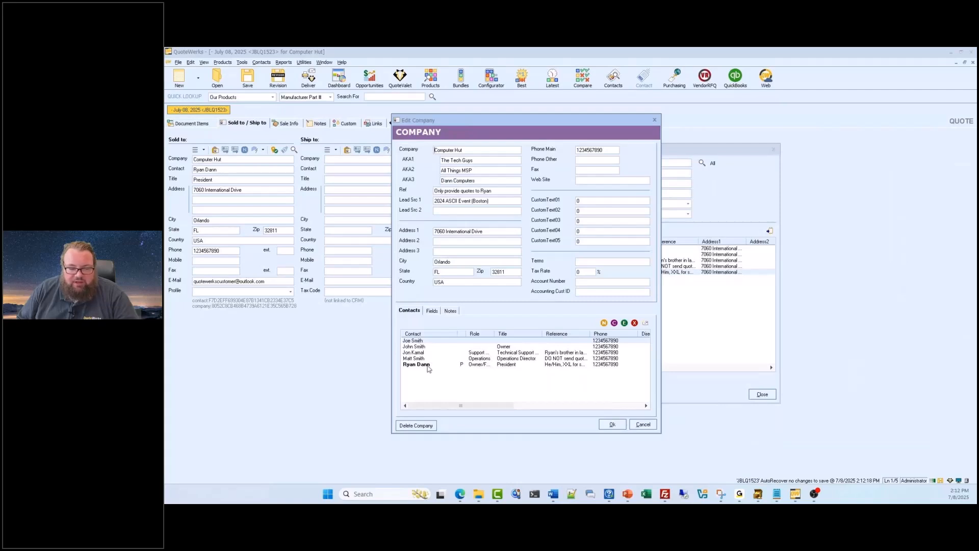
click(427, 347)
click(427, 360)
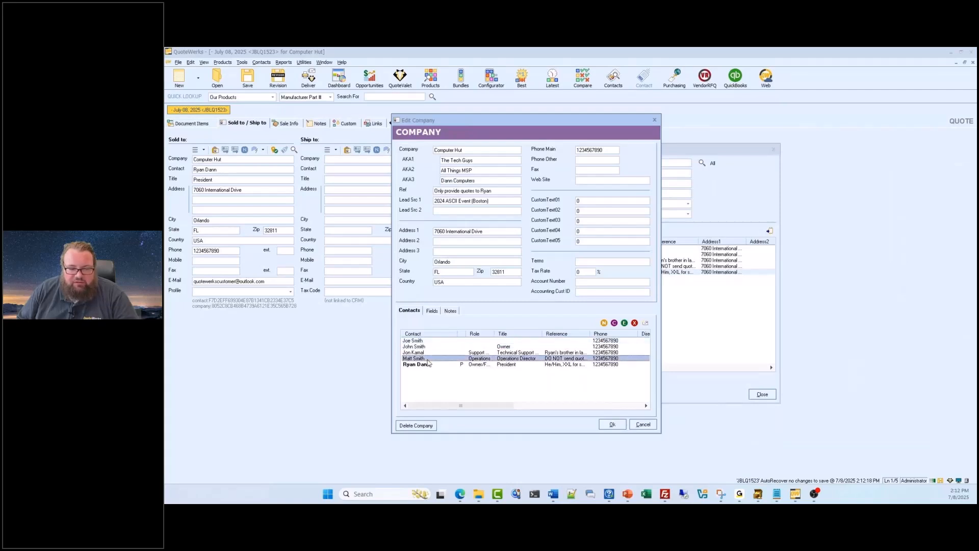
- Start an e-mail to the company's president from the contact list and apply the Sample E-Mail Template
click(459, 365)
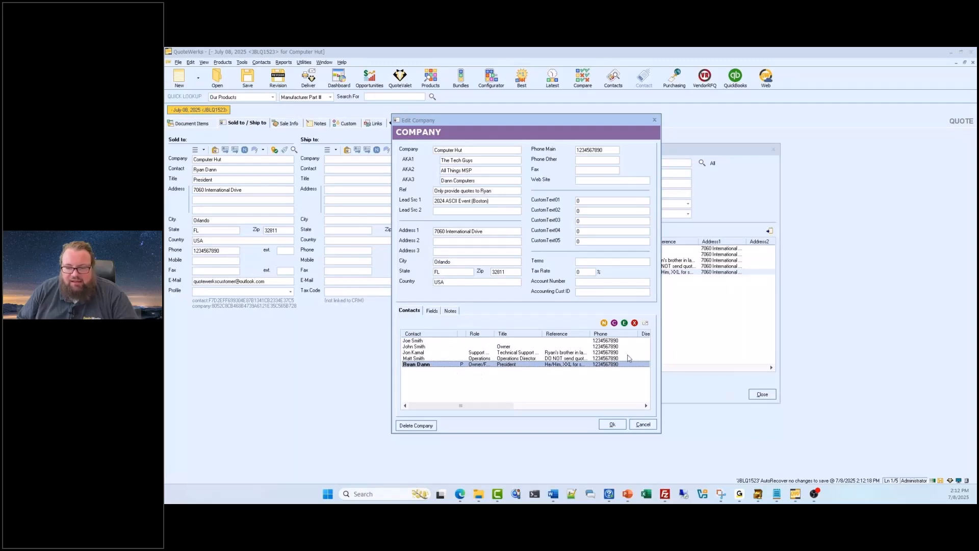
click(645, 325)
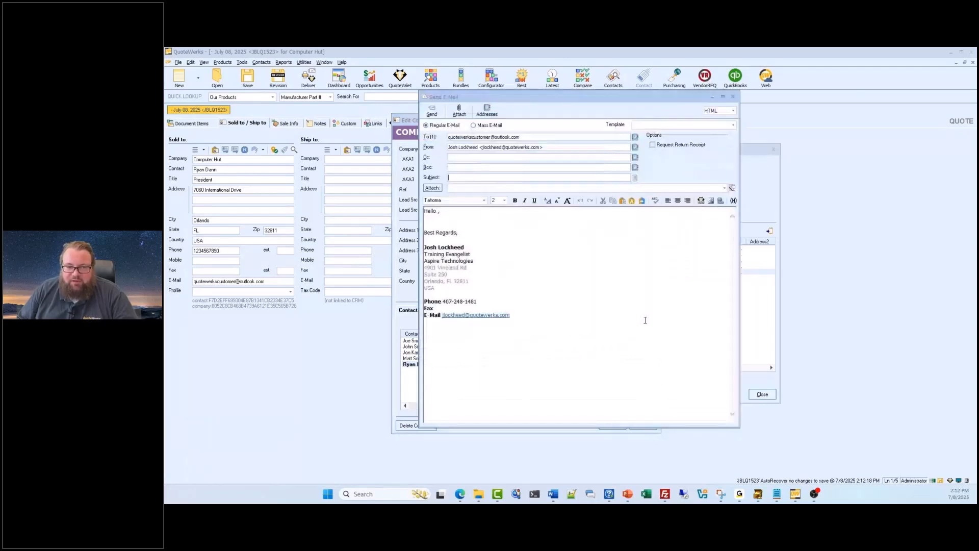
click(500, 177)
click(658, 125)
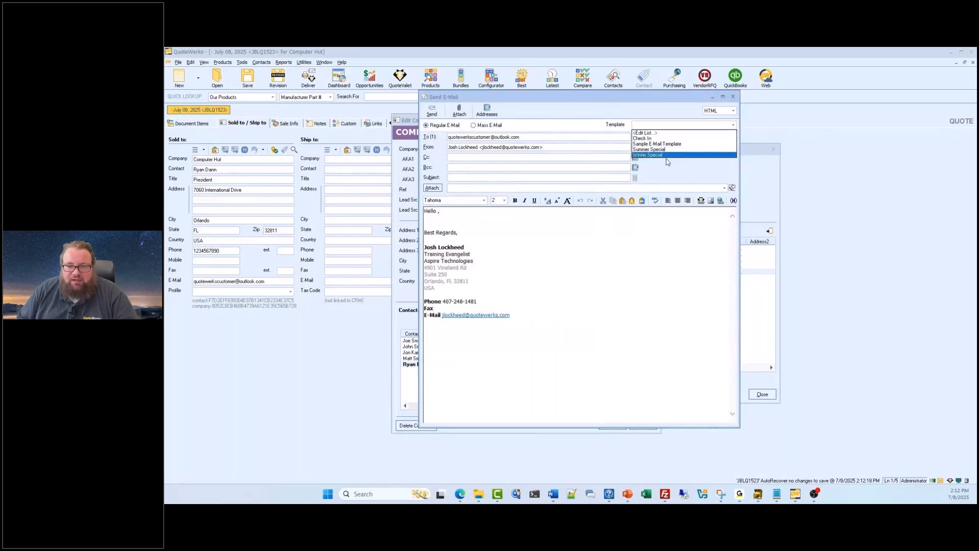
click(667, 145)
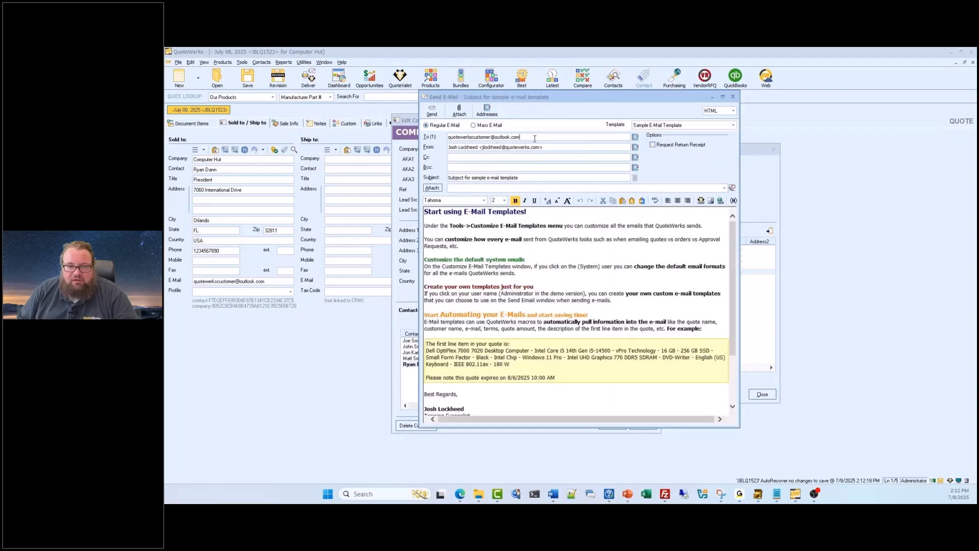
- Examine the recipient address and the full body text of the templated e-mail
drag(535, 135, 445, 138)
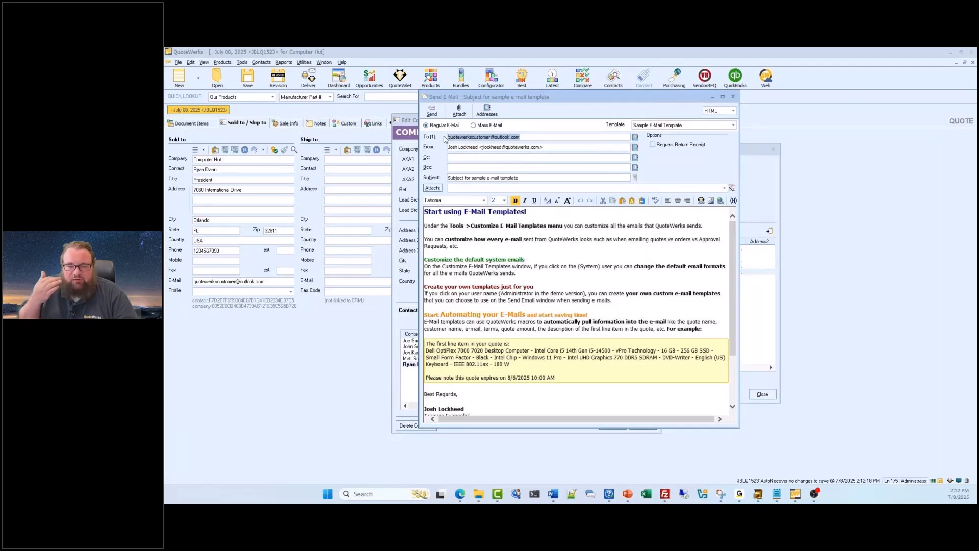
click(482, 222)
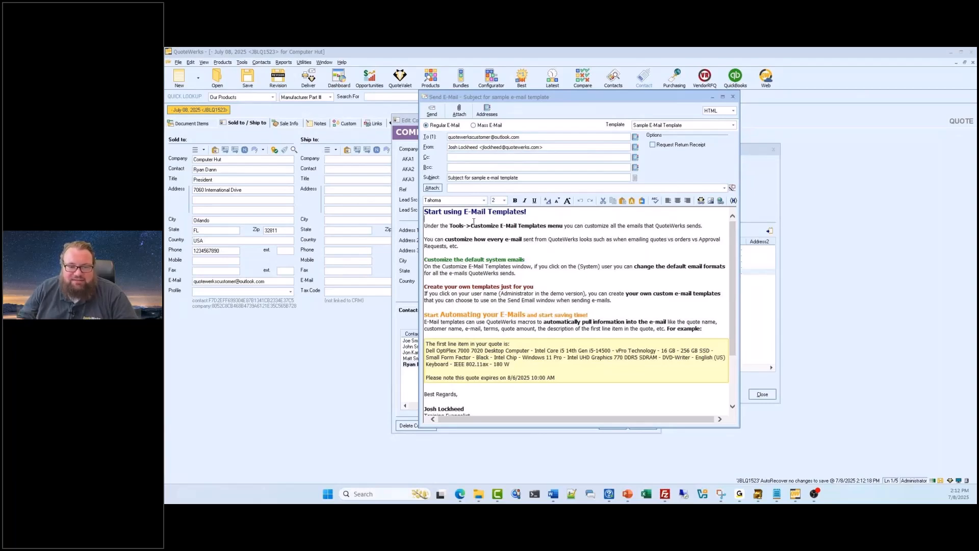
scroll(495, 241, down, 4)
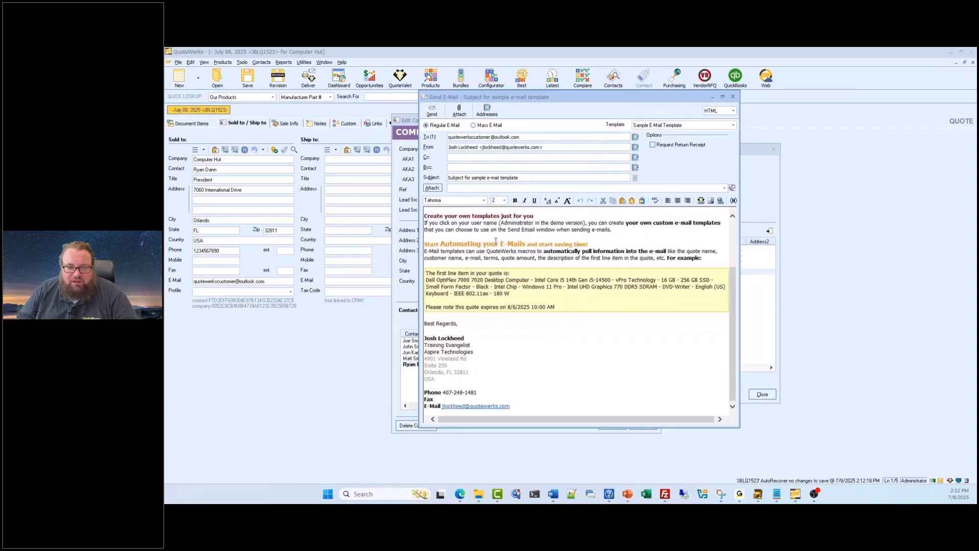
scroll(495, 241, up, 4)
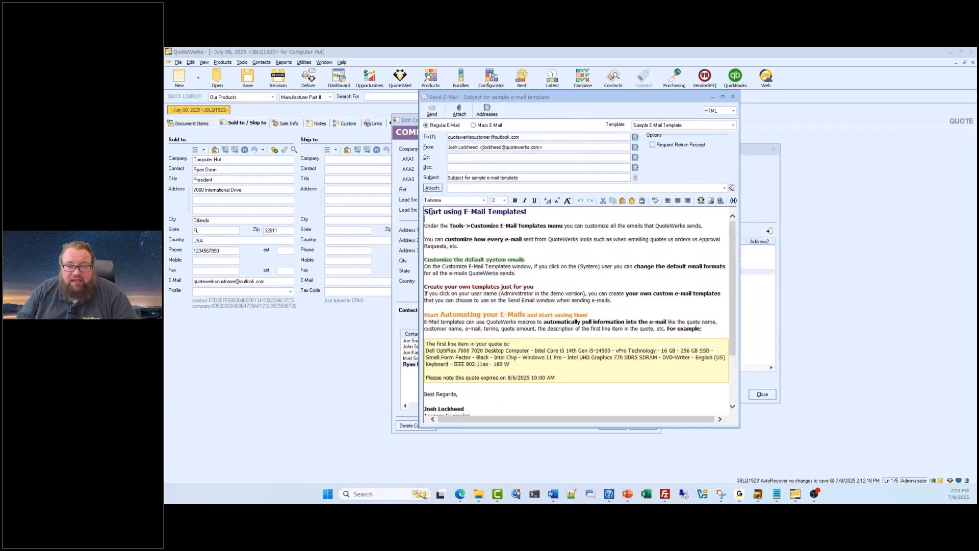
drag(427, 212, 674, 394)
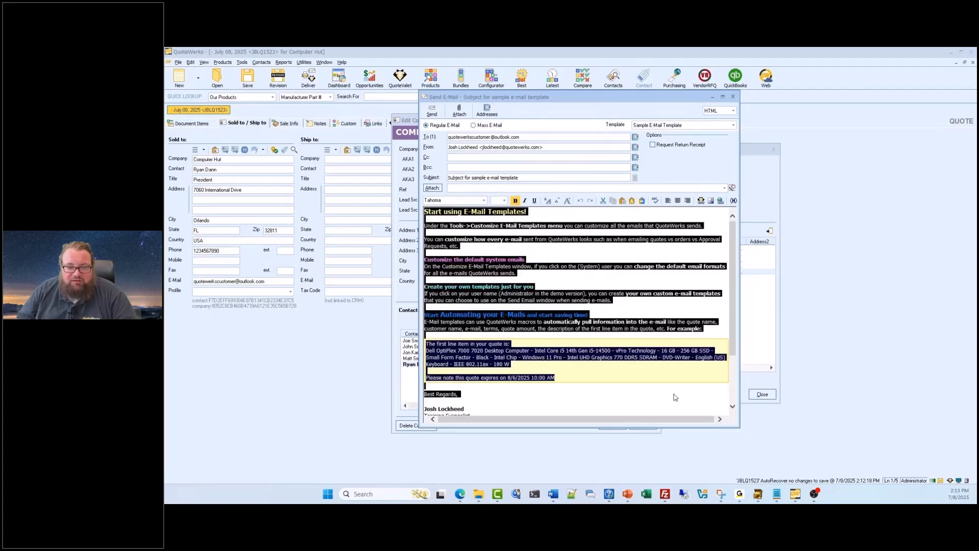
click(674, 394)
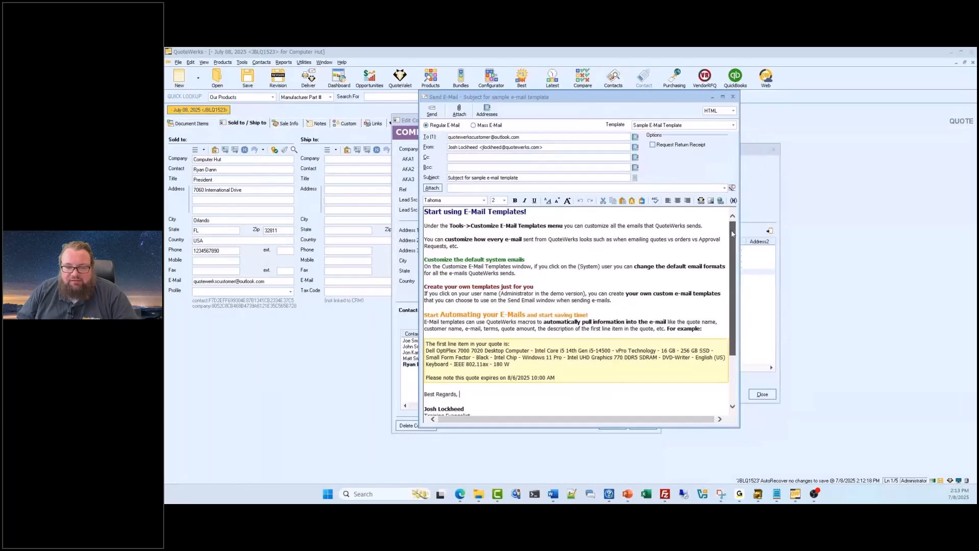
- Close the e-mail without sending it, accept the company record, and leave the contact lookup
click(732, 96)
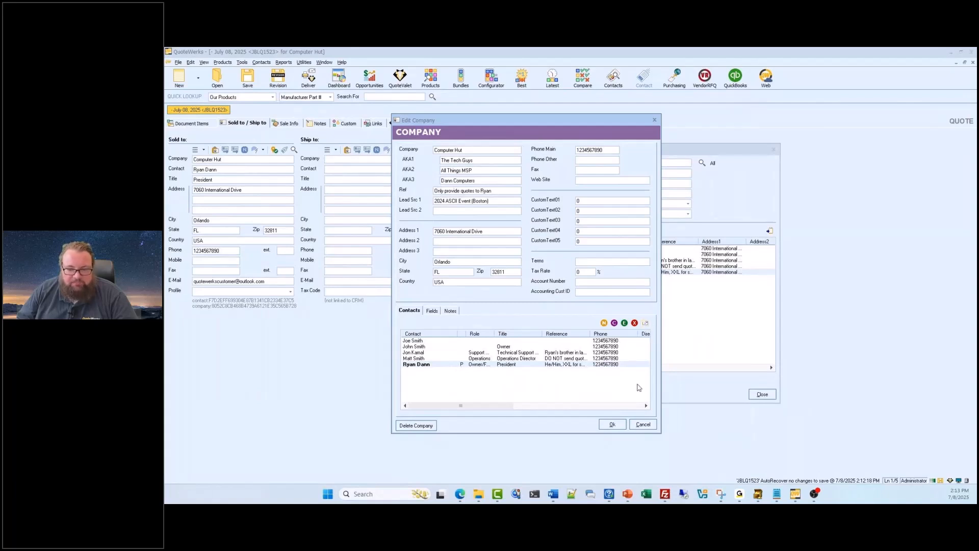
click(612, 425)
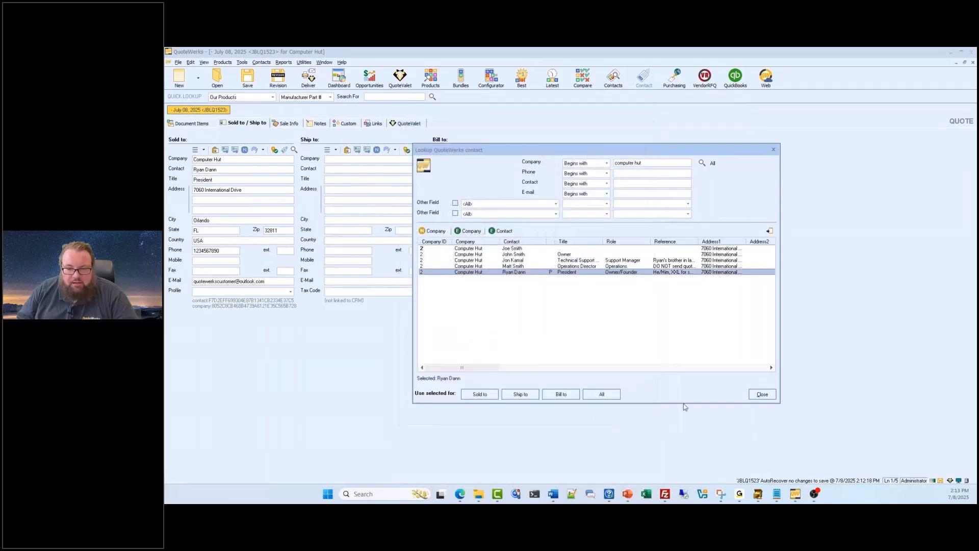
click(762, 394)
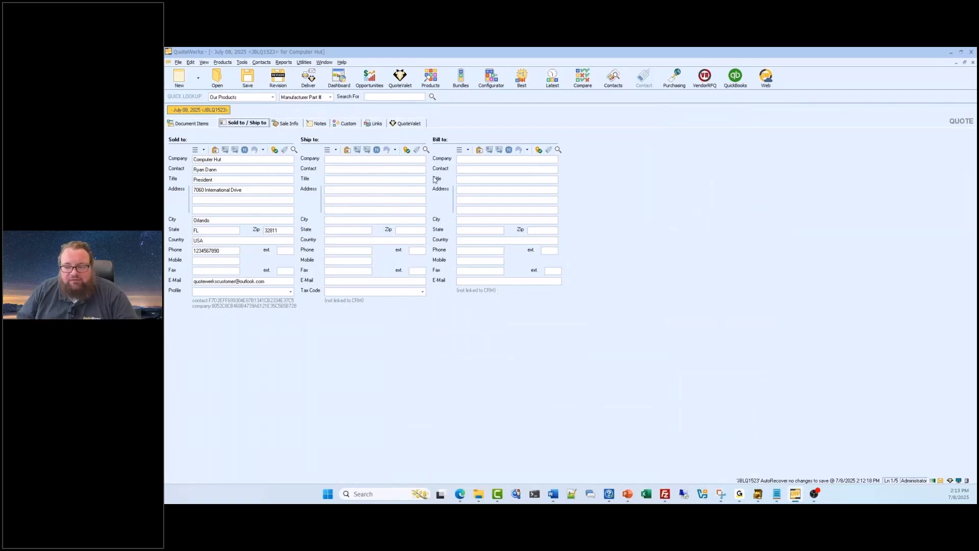
- Start delivering the quote, saving it with its existing details before checking for QuoteValet updates
click(308, 79)
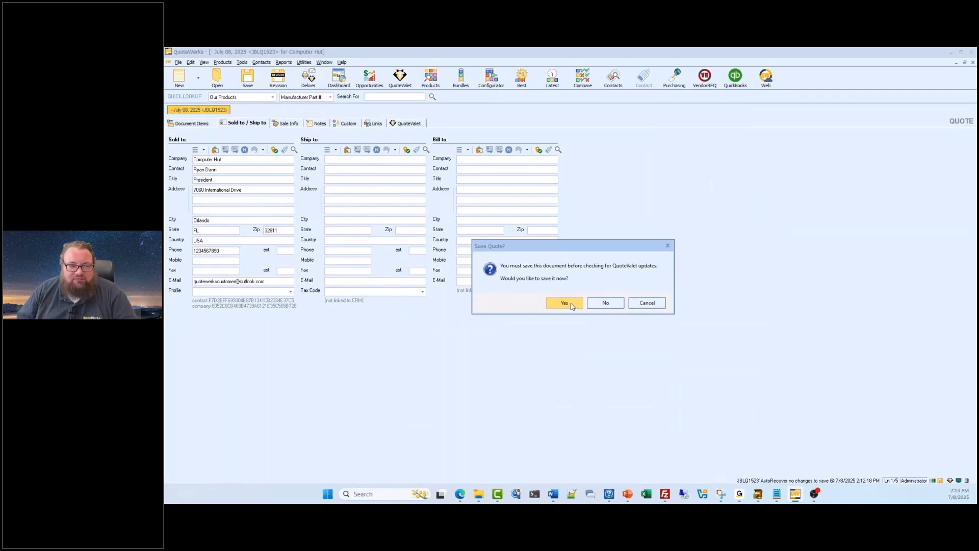
click(571, 304)
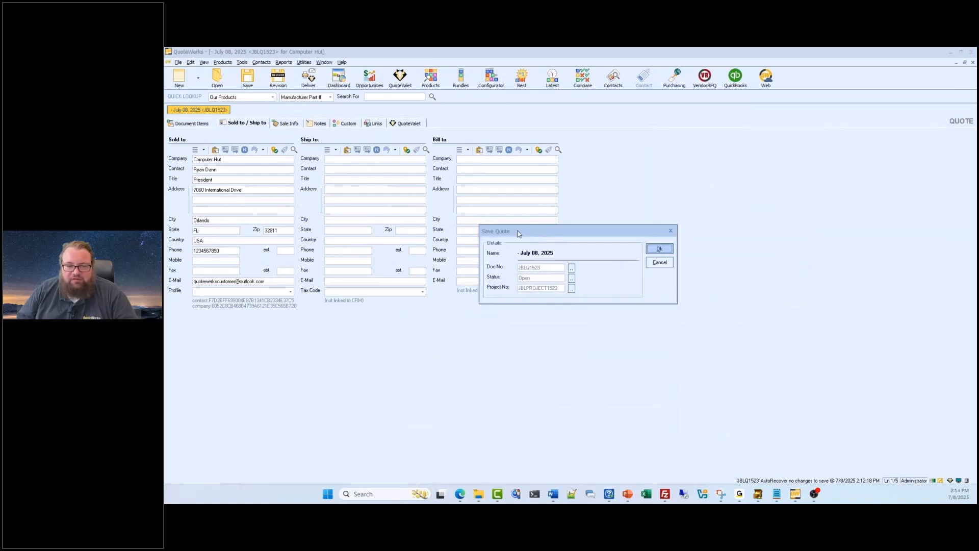
click(656, 248)
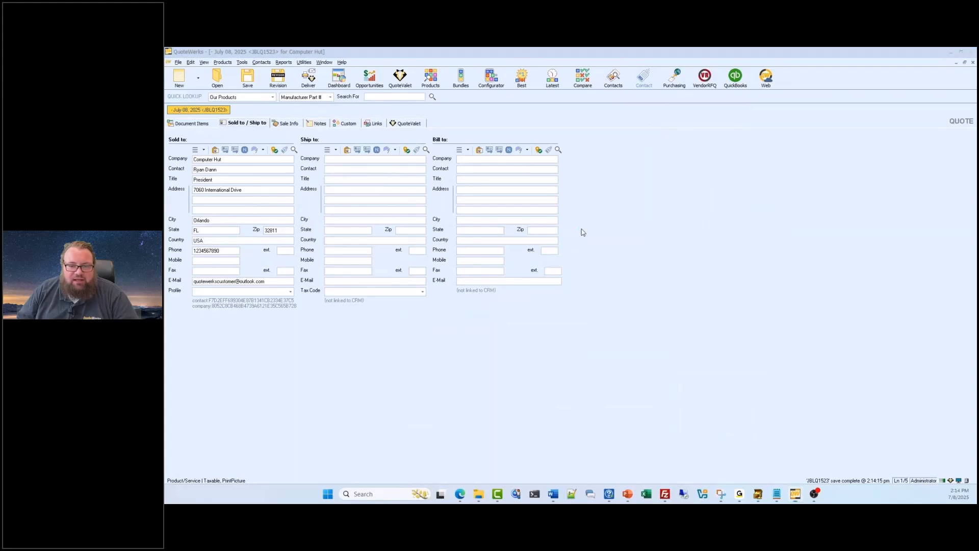
drag(977, 145, 401, 130)
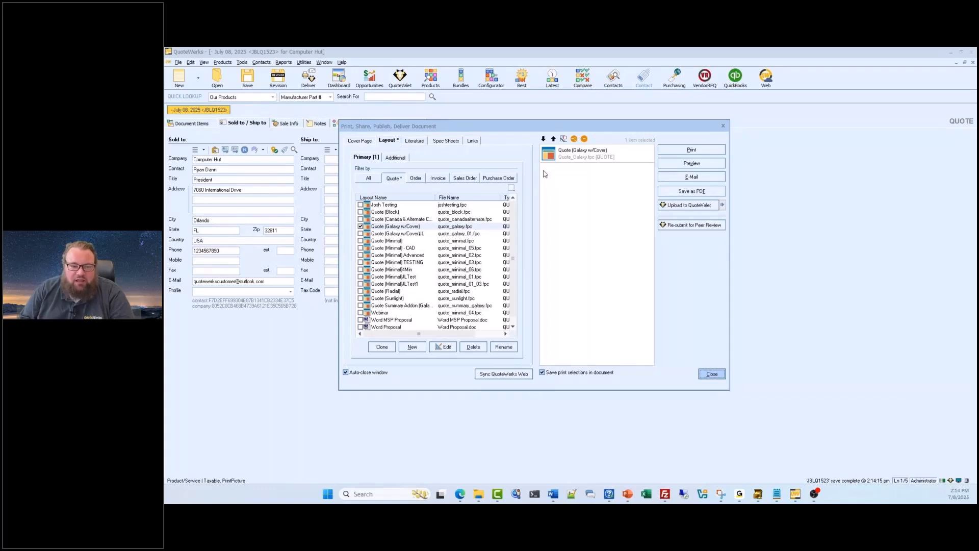
- Examine the cover page, layout, literature, spec sheet and linked resource choices for the quote's delivery
click(371, 140)
click(418, 157)
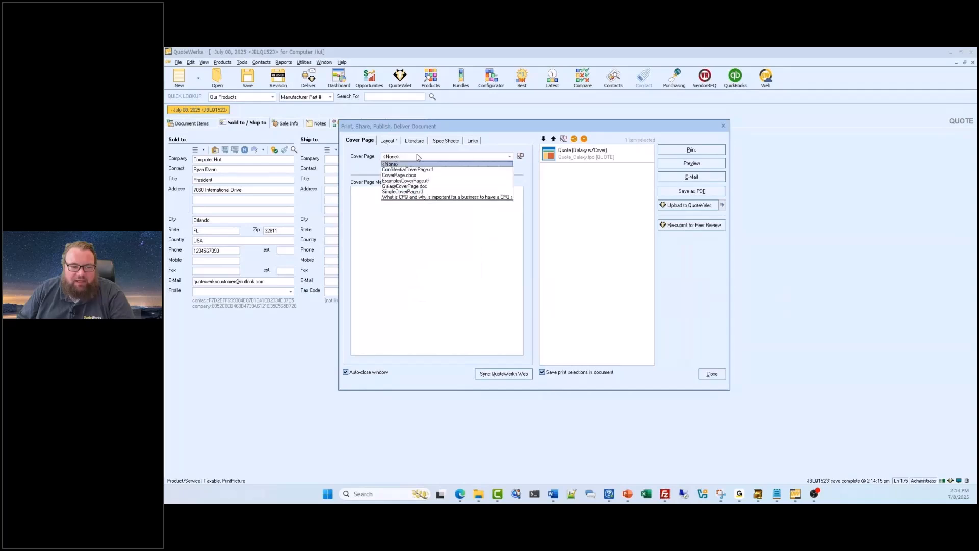
click(418, 157)
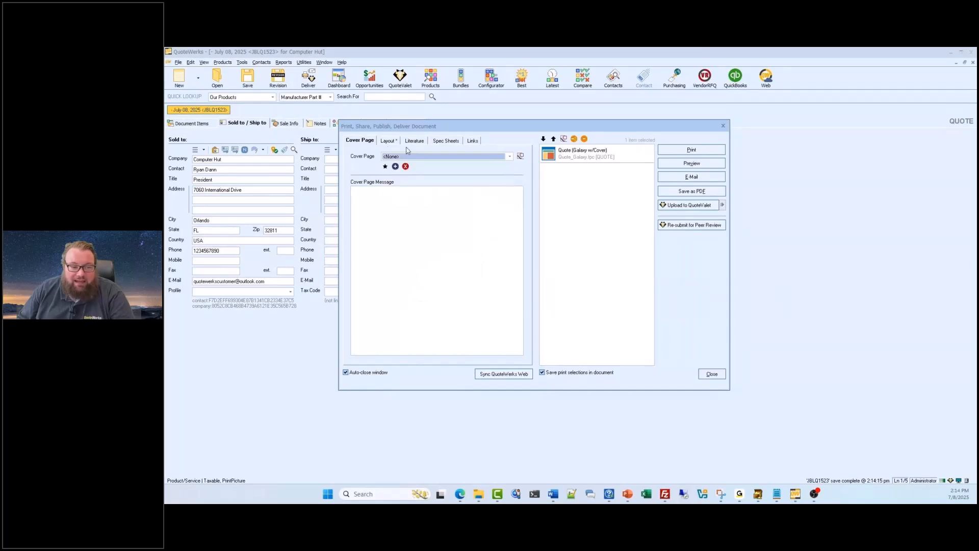
click(388, 140)
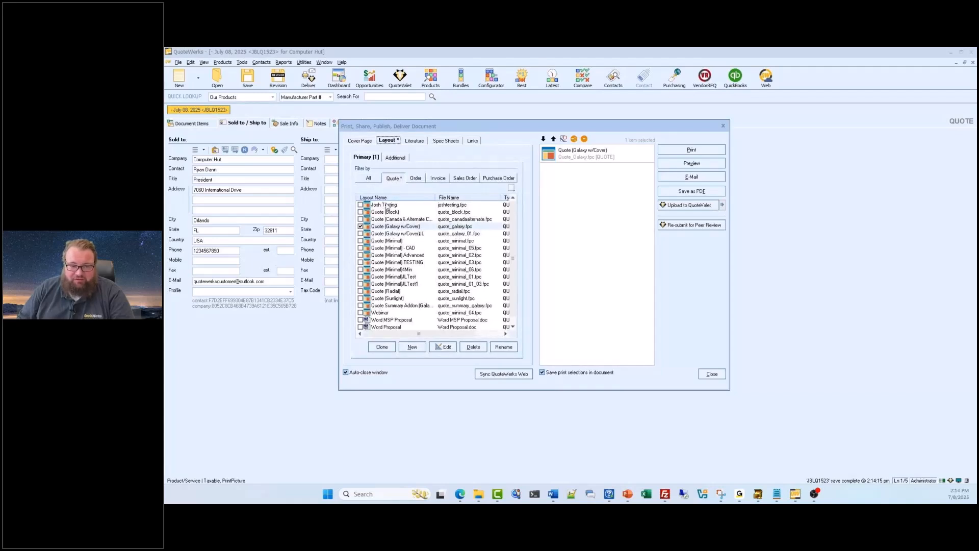
click(414, 142)
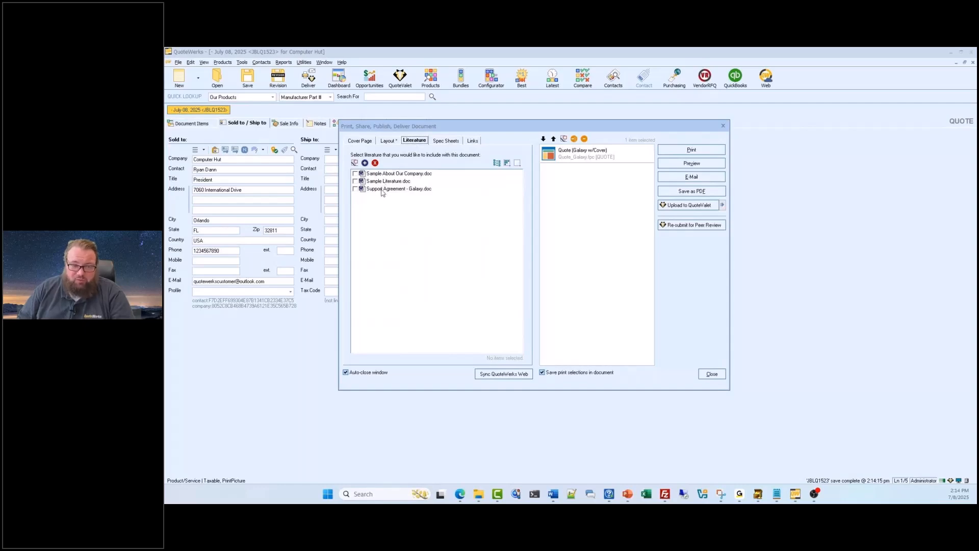
click(437, 142)
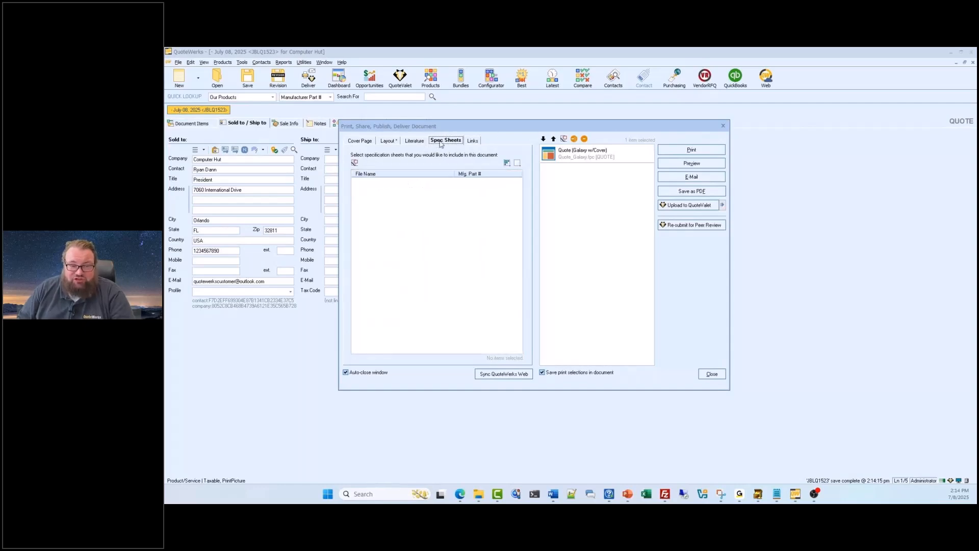
click(473, 141)
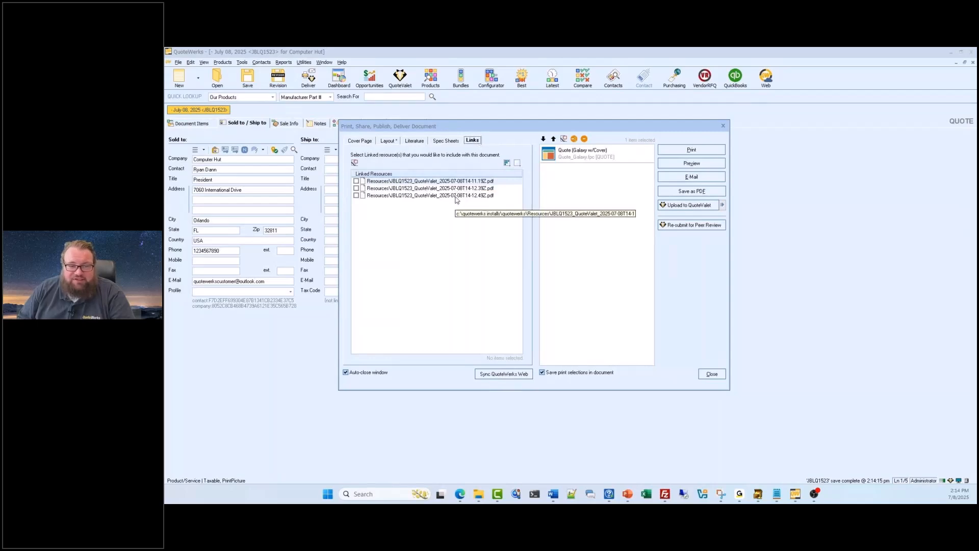
- Replace the Quote (Galaxy w/Cover) layout with Quote (Minimal) as the primary layout for delivery
click(388, 142)
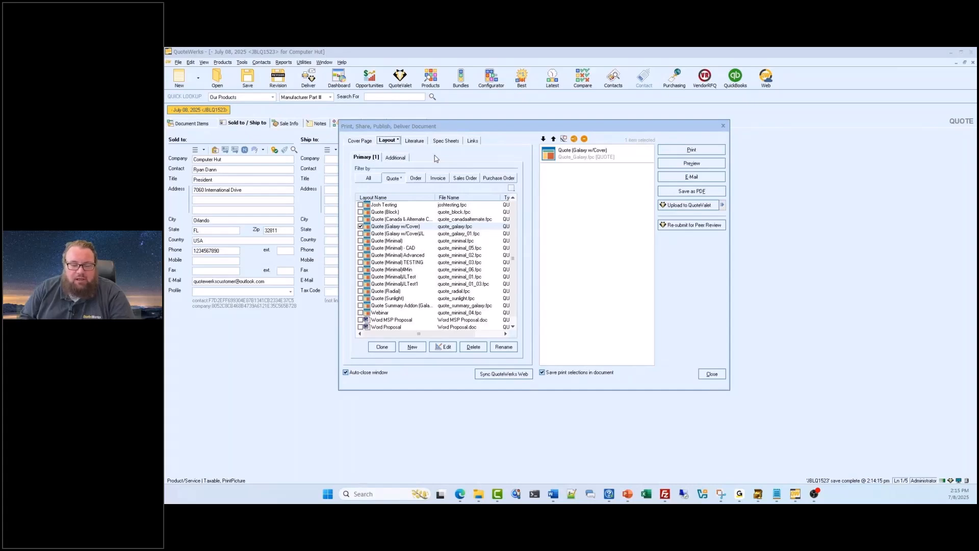
click(366, 225)
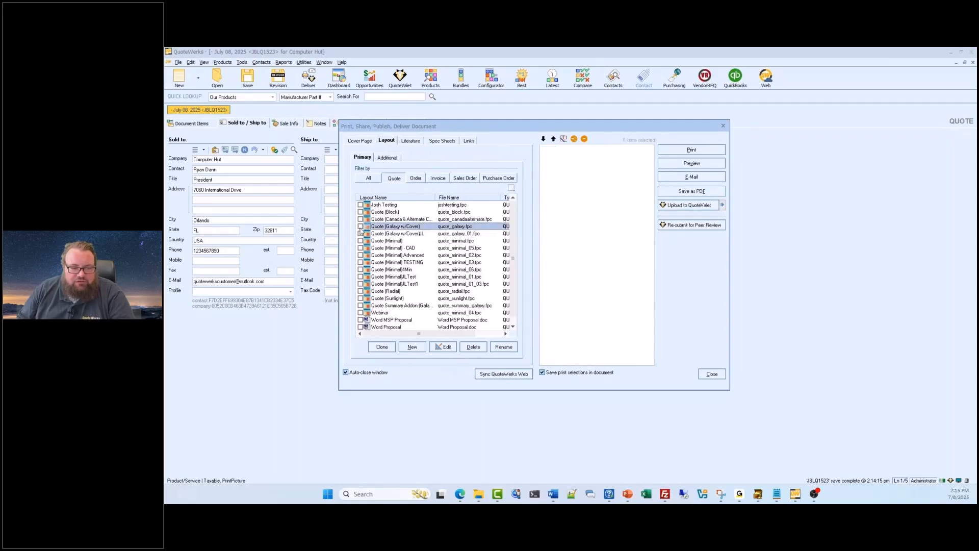
click(360, 241)
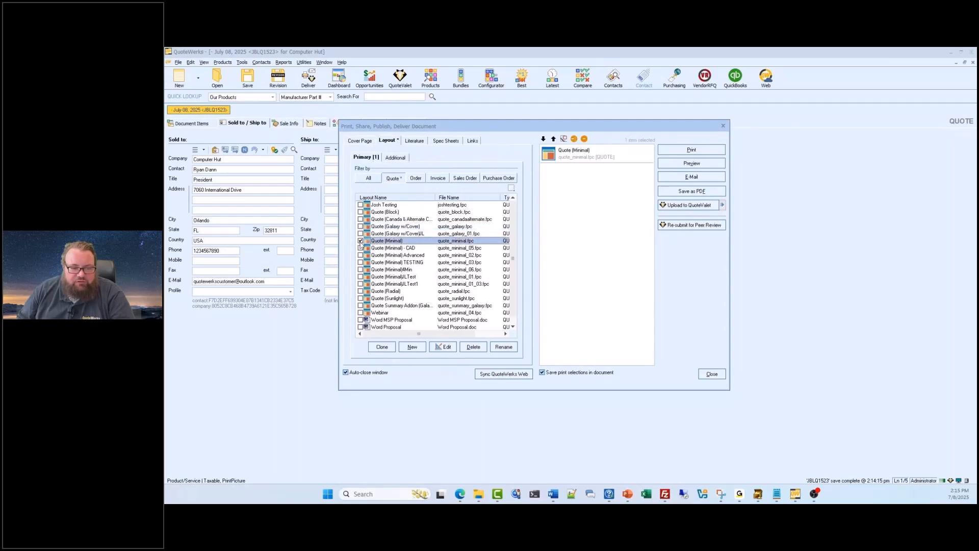
- Preview the quote in the Quote (Minimal) layout, look through all its pages, and close the preview
click(684, 163)
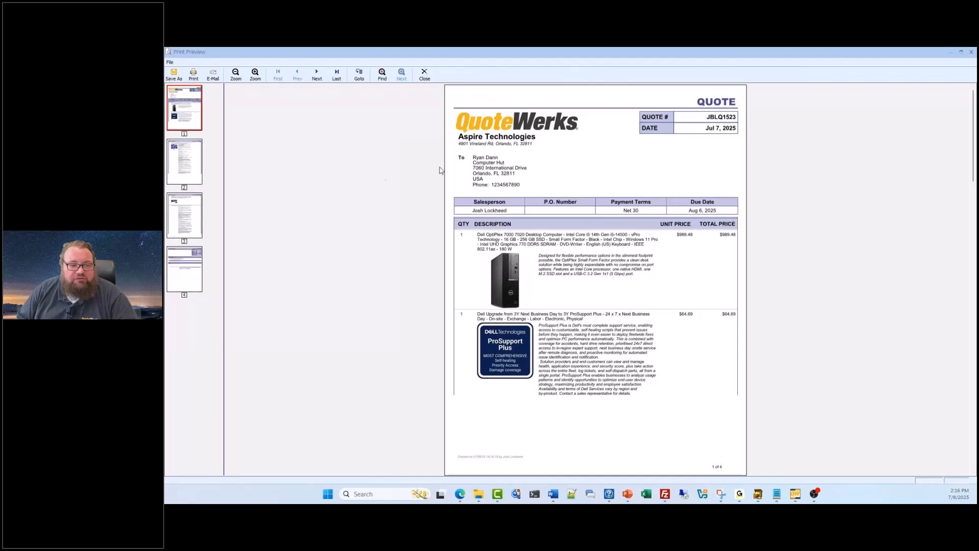
click(197, 153)
click(195, 220)
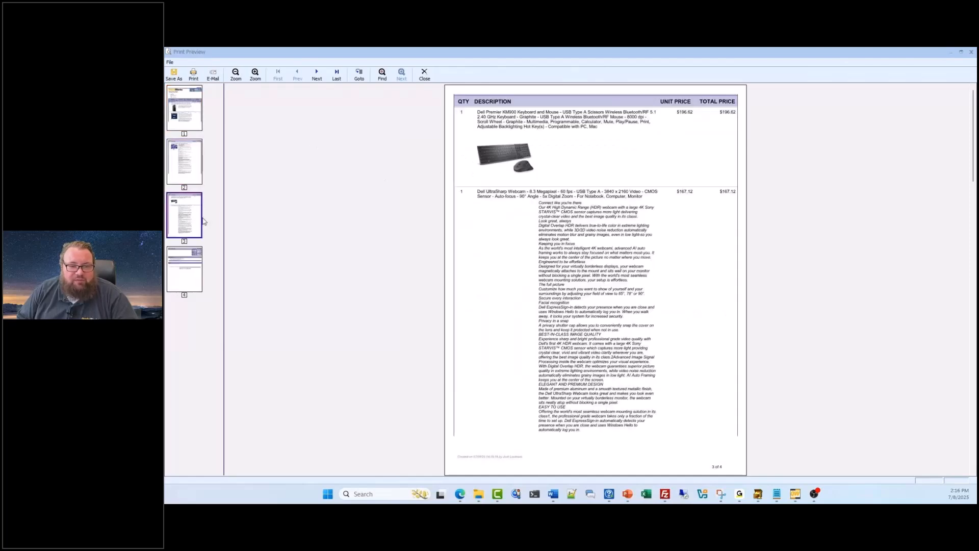
click(184, 264)
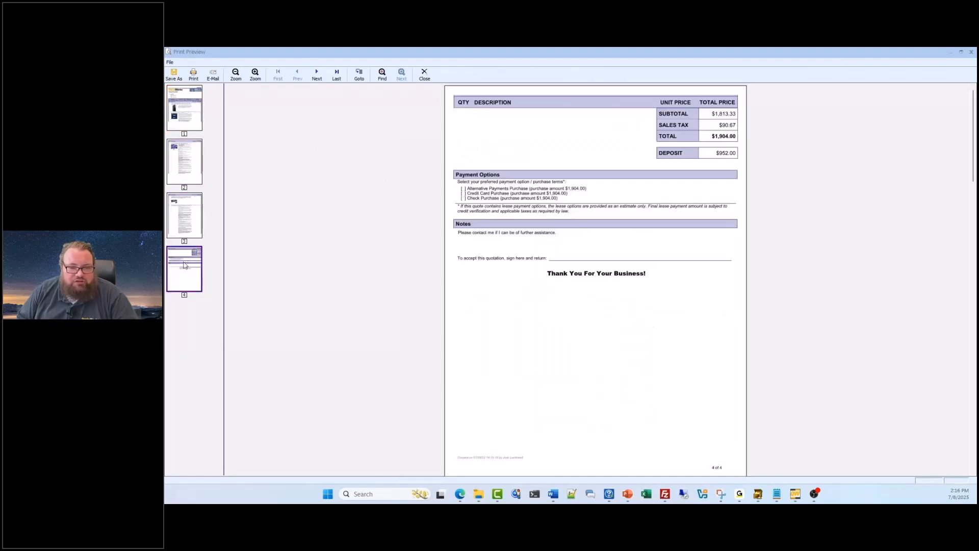
click(189, 235)
click(188, 182)
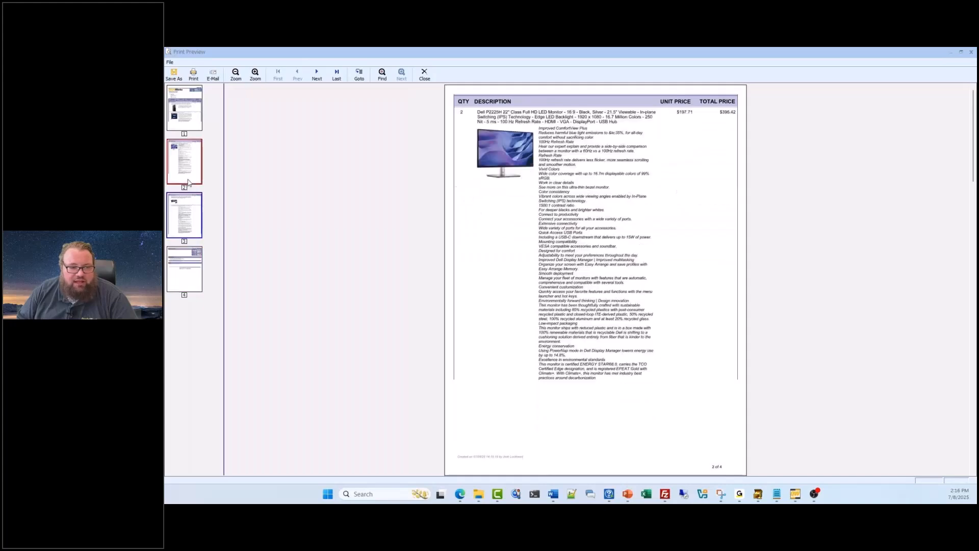
click(185, 115)
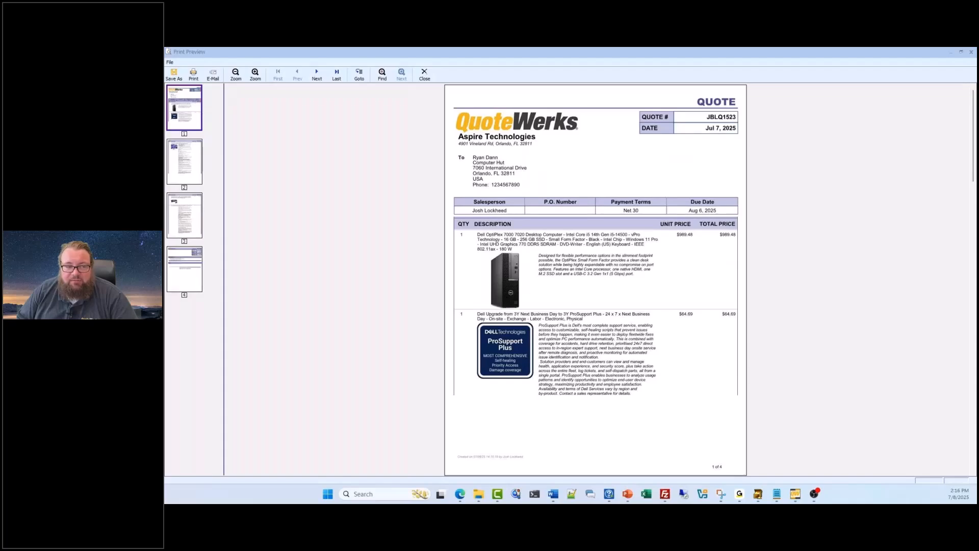
key(Escape)
key(Escape)
- Reopen the quote's delivery options and start an e-mail with the Quote (Minimal) layout attached
click(310, 81)
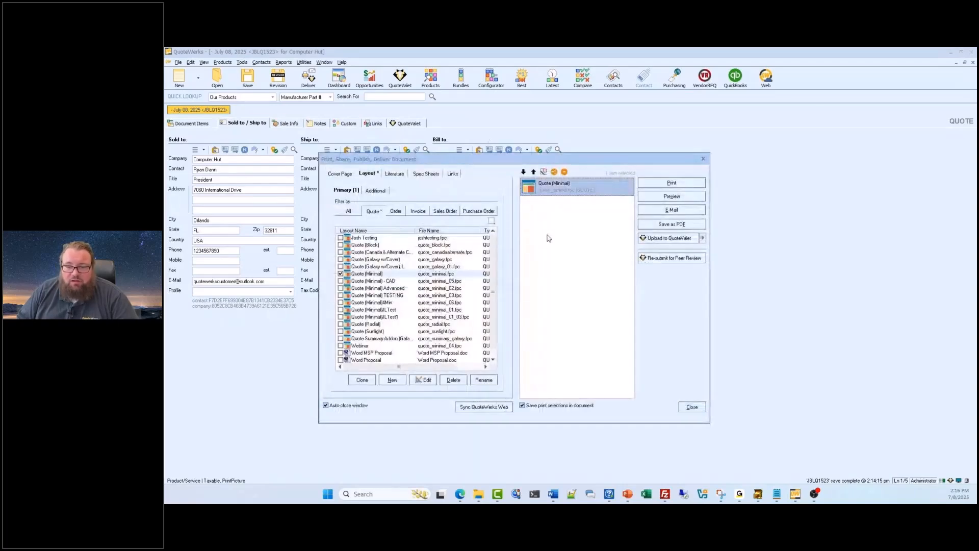
click(667, 210)
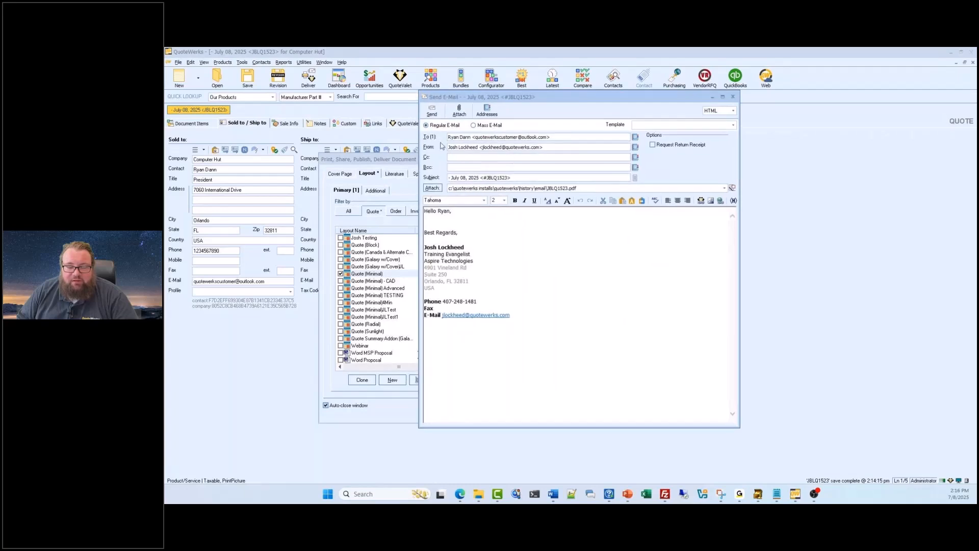
- Examine the subject, recipient and available templates of the quote's e-mail, leaving the template empty
drag(449, 177, 515, 177)
click(556, 178)
click(562, 137)
drag(563, 137, 435, 140)
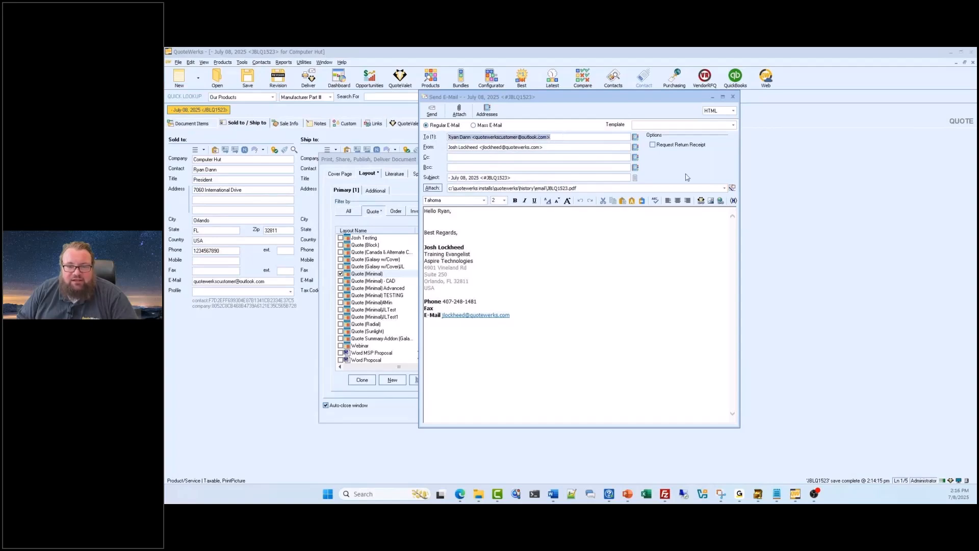
click(732, 125)
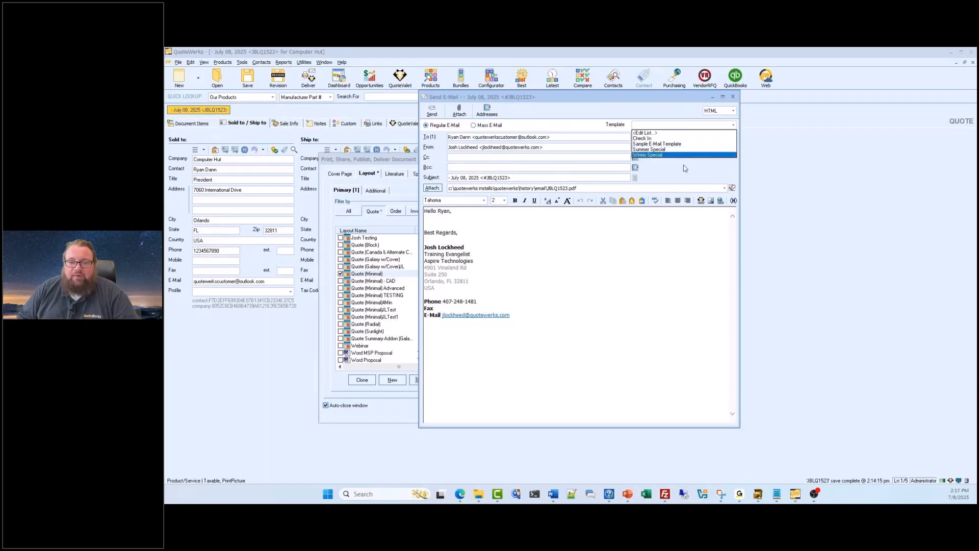
click(685, 164)
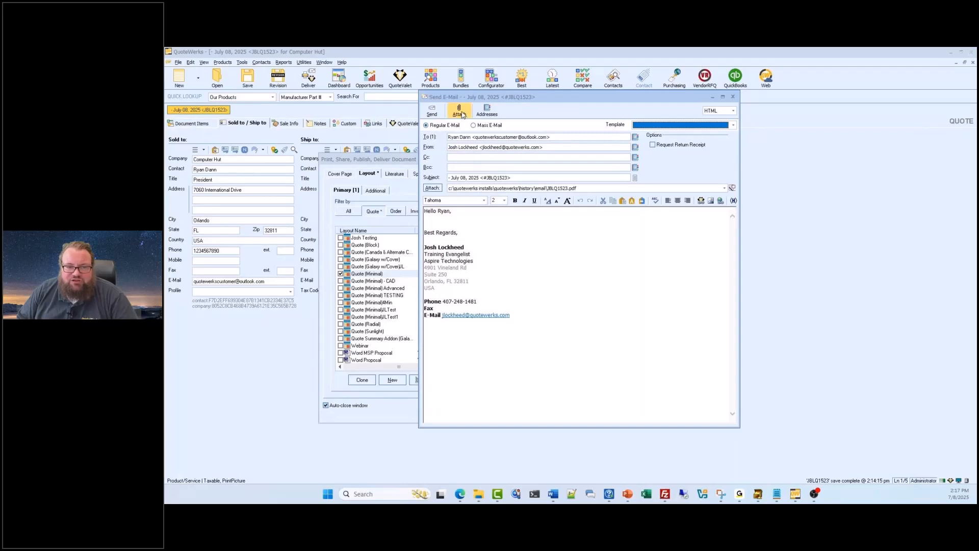
- Look through the document, QuoteWerks Users and QuoteWerks Vendors recipient lists, cancel the selection, and close the e-mail unsent
click(492, 115)
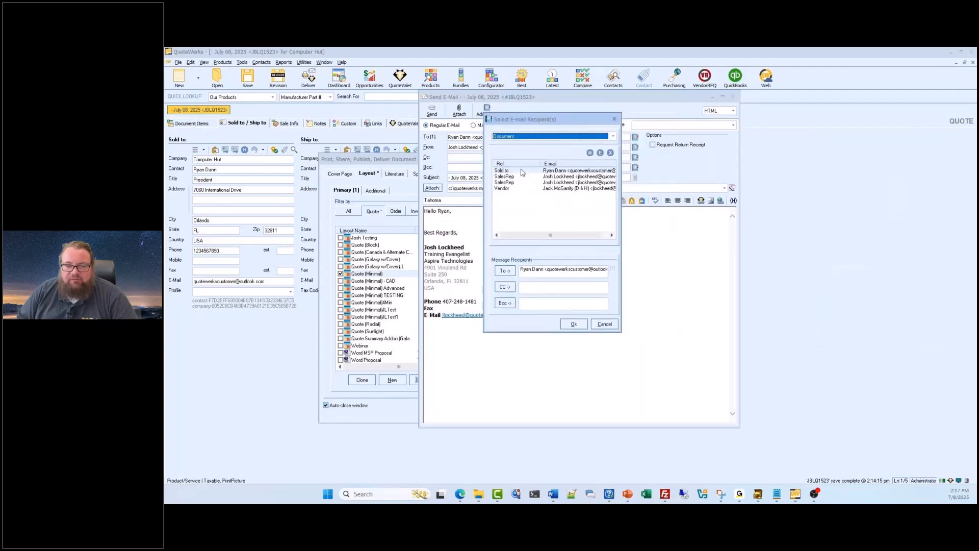
click(603, 137)
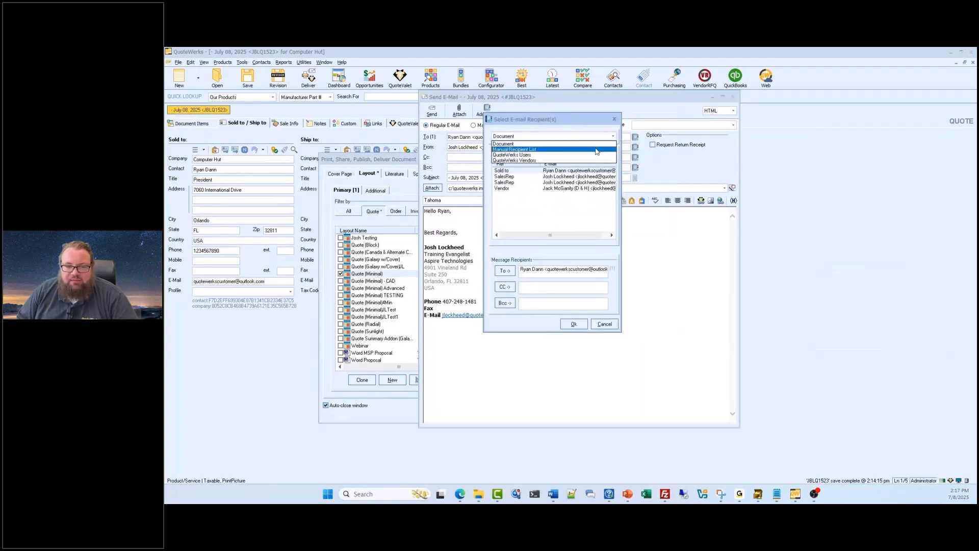
click(589, 155)
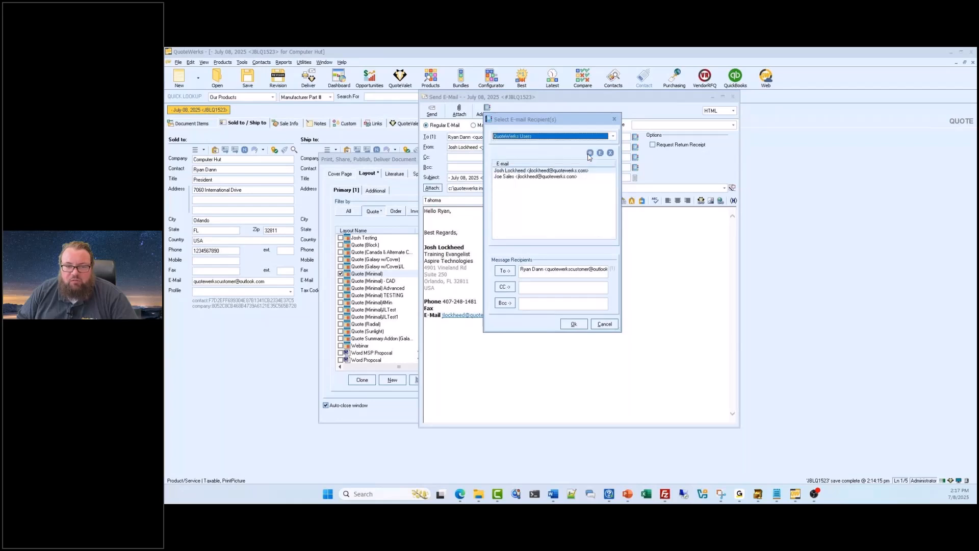
click(612, 136)
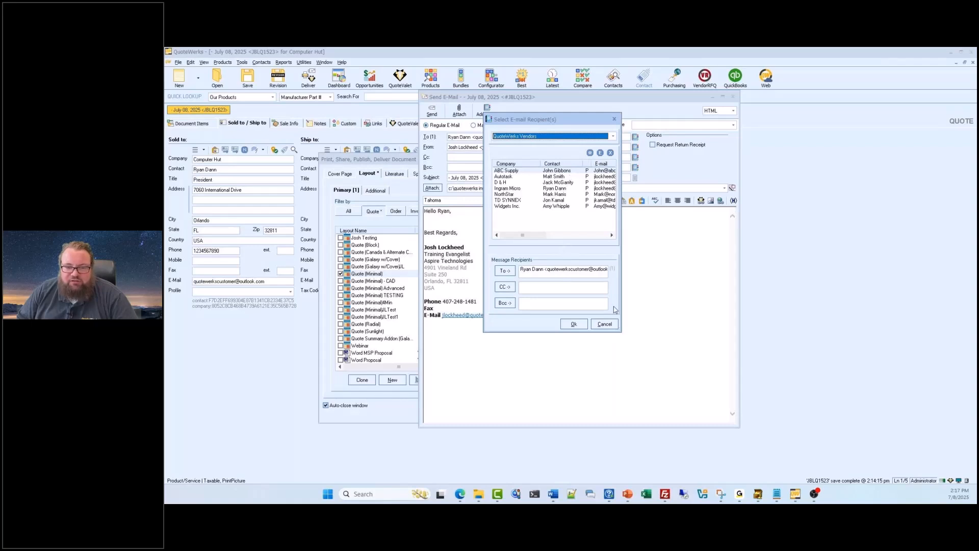
click(606, 324)
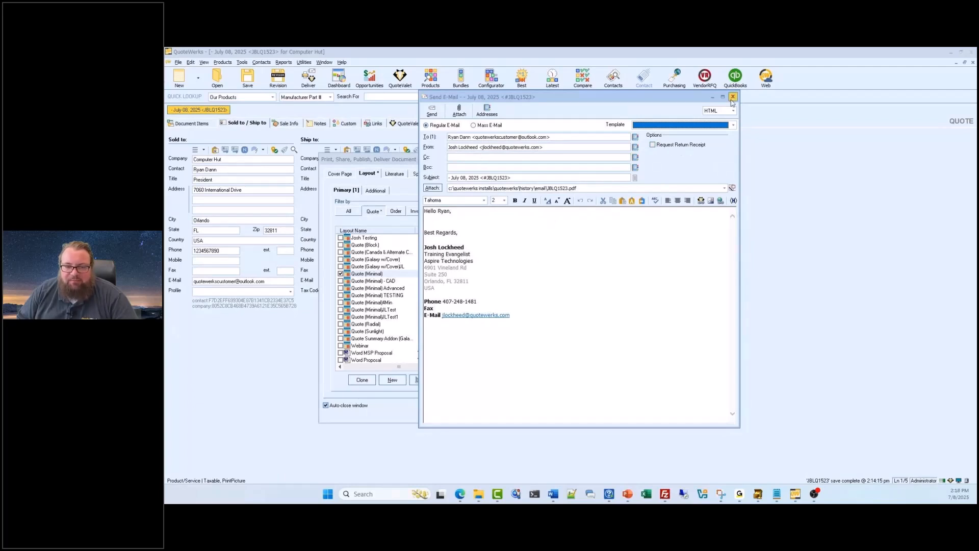
click(733, 97)
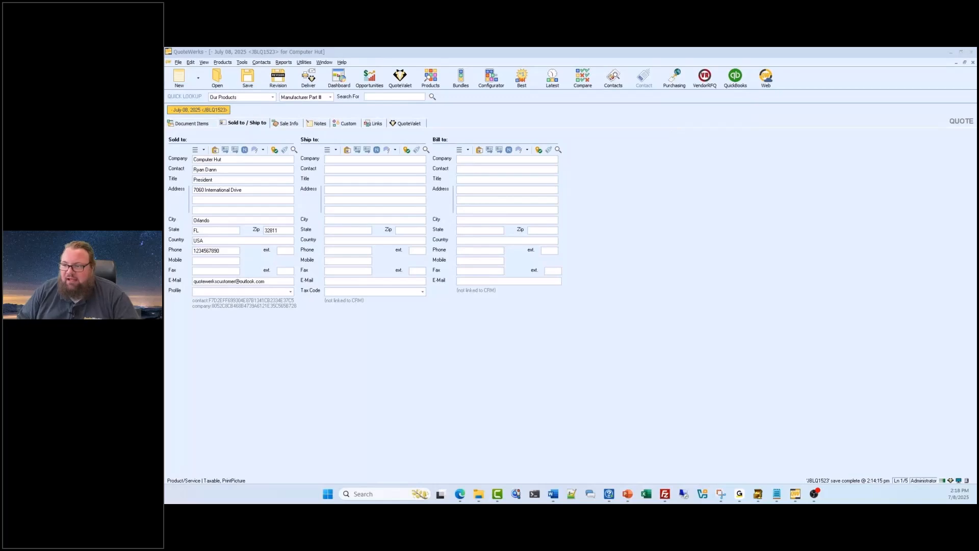
- Reopen the quote's delivery options and upload the Quote (Minimal) layout to QuoteValet with the Written Signature template
key(ctrl+p)
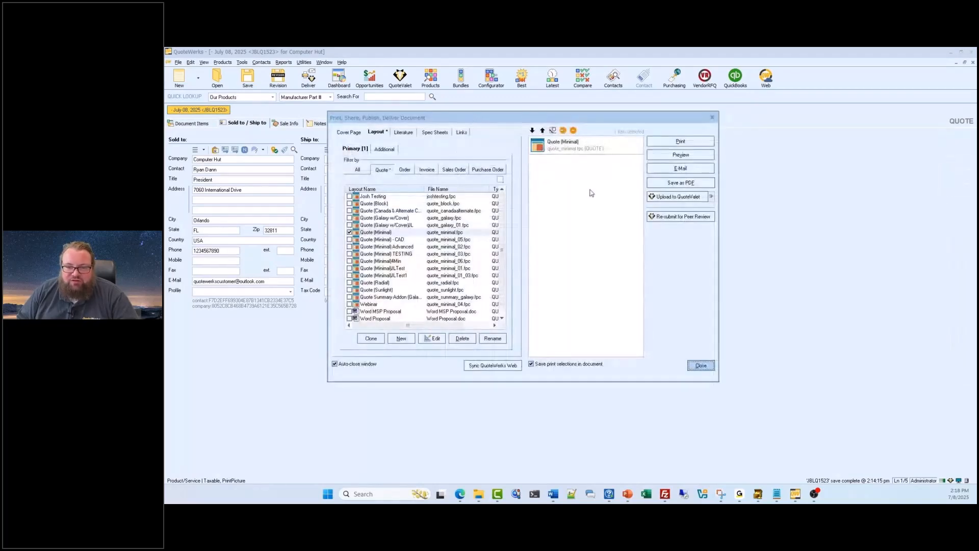
click(667, 197)
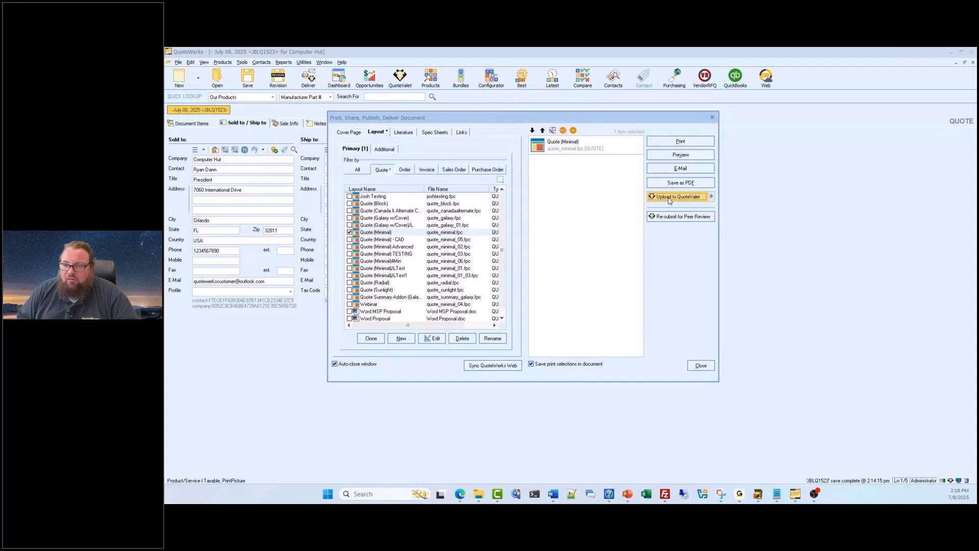
drag(597, 136, 480, 116)
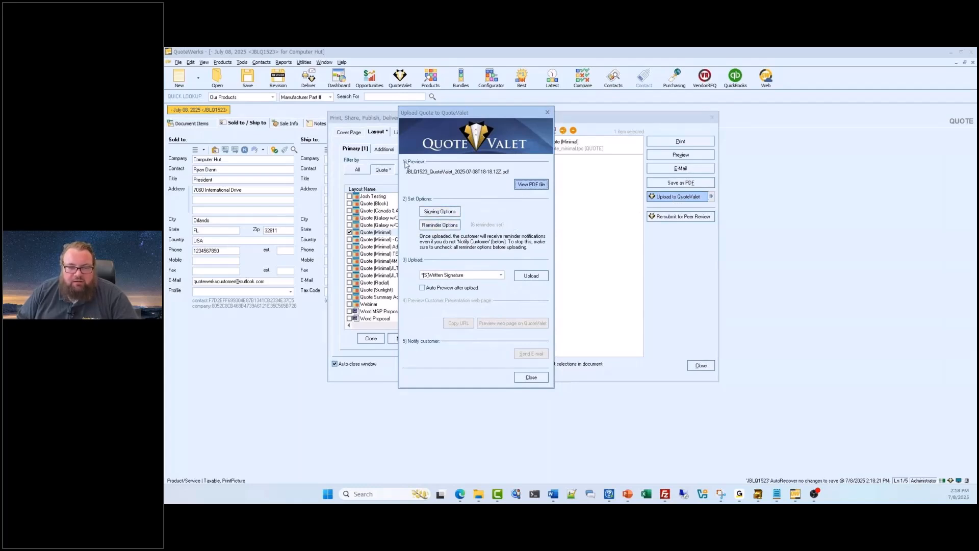
click(522, 192)
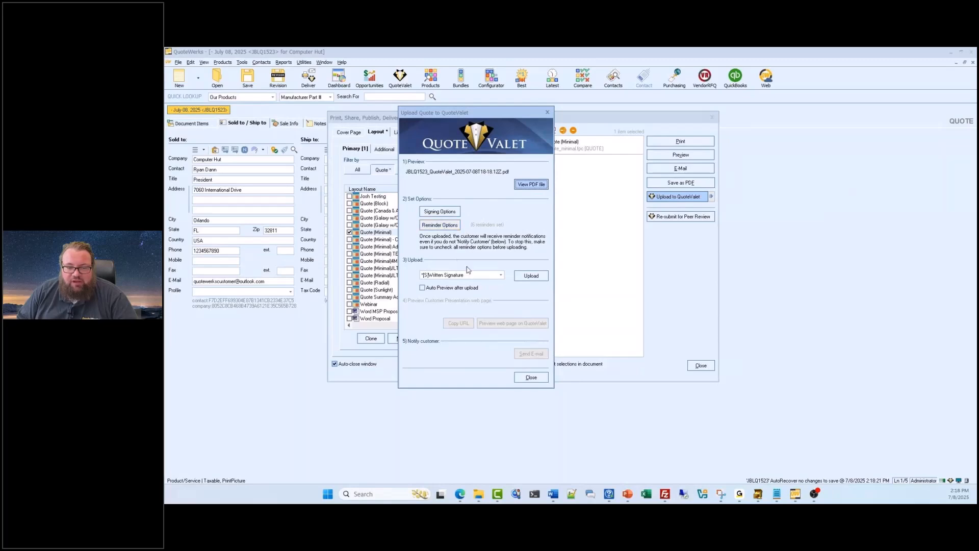
click(532, 276)
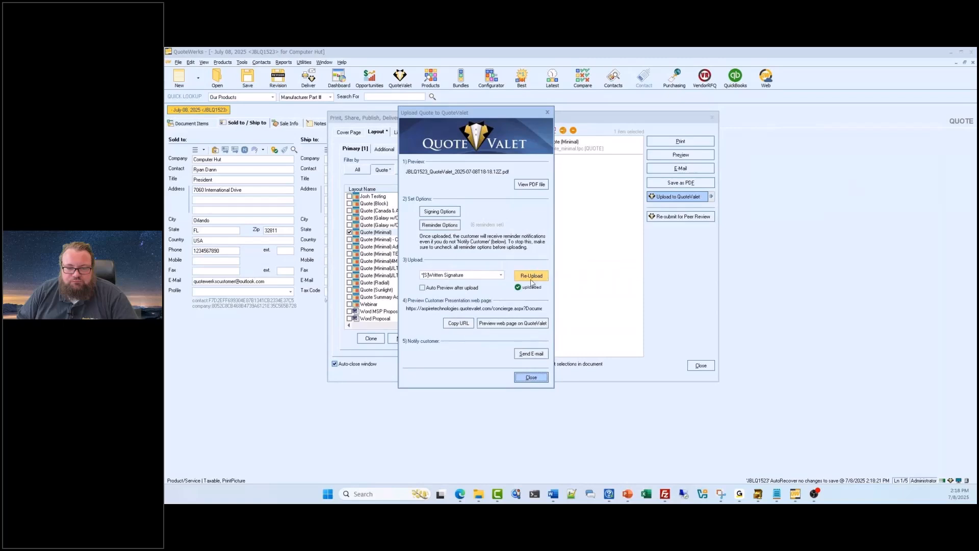
- View the QuoteValet customer notification e-mail, close it unsent, and close the upload window
click(531, 356)
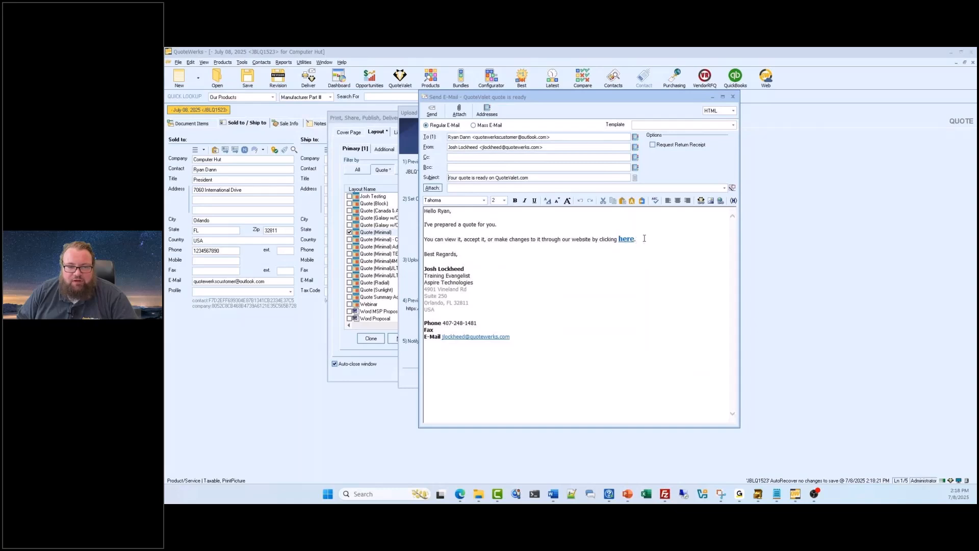
click(732, 98)
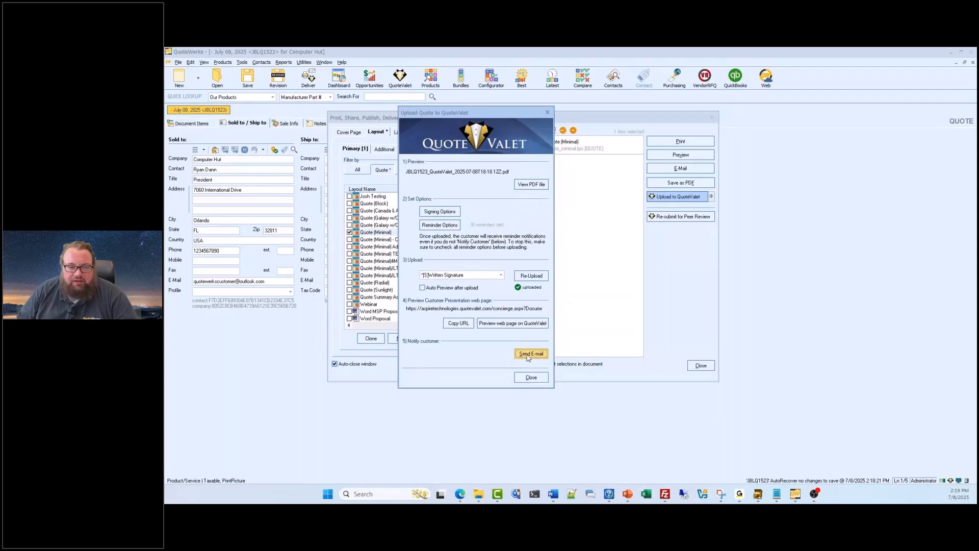
click(531, 377)
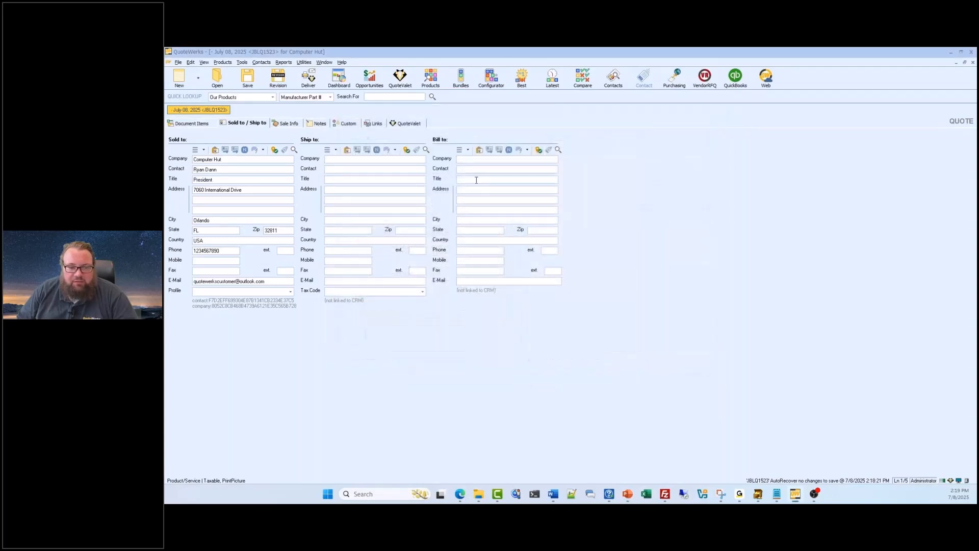
- Return to the quote's document items, re-upload the quote to QuoteValet, and open its customer web page preview in a maximized browser window
click(208, 125)
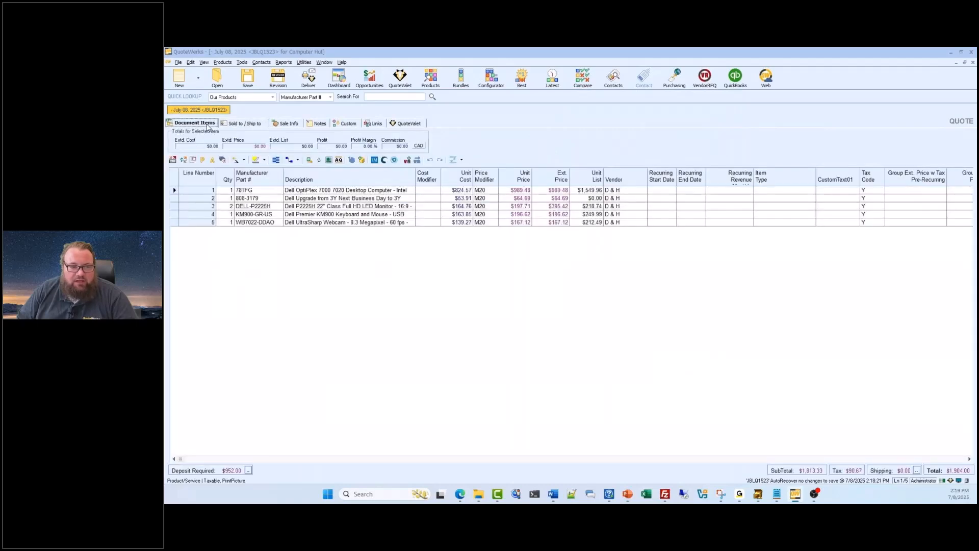
click(308, 77)
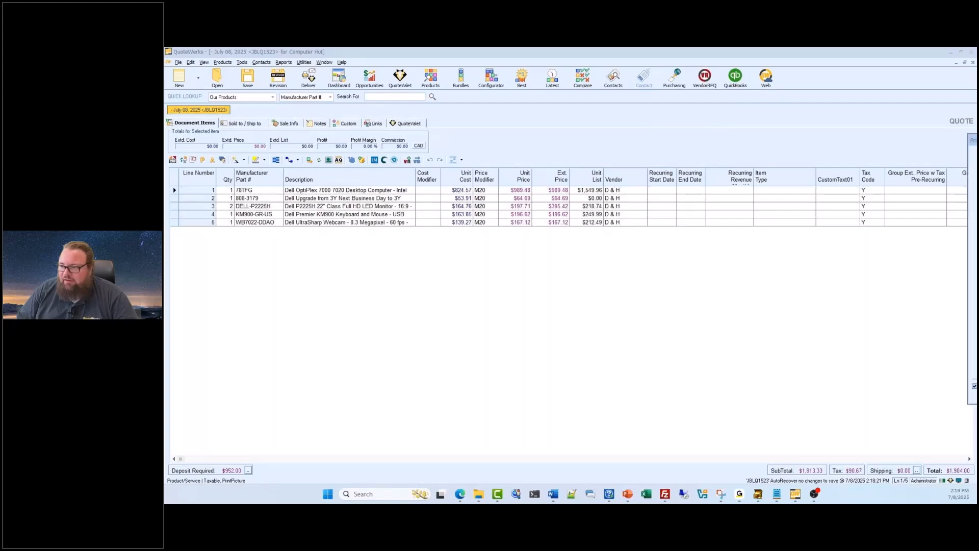
click(641, 182)
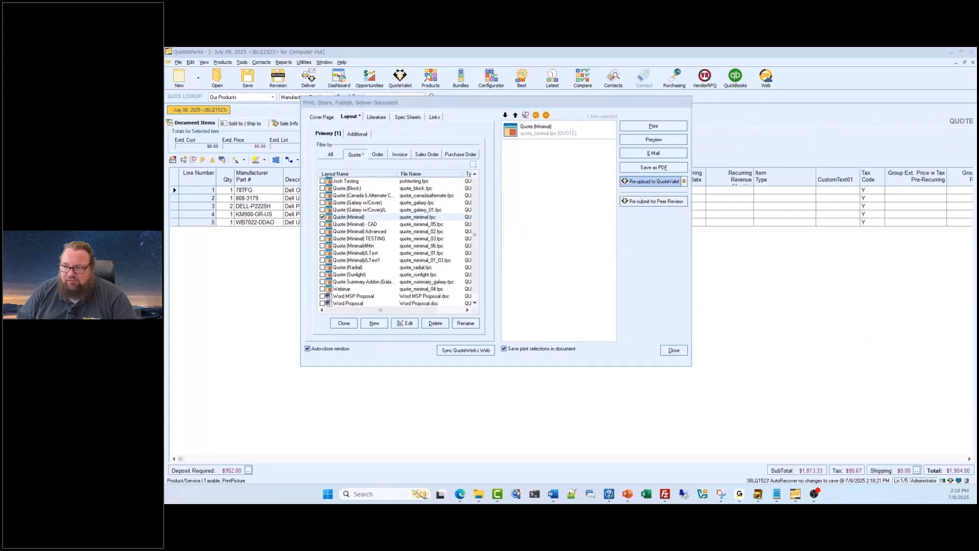
click(597, 261)
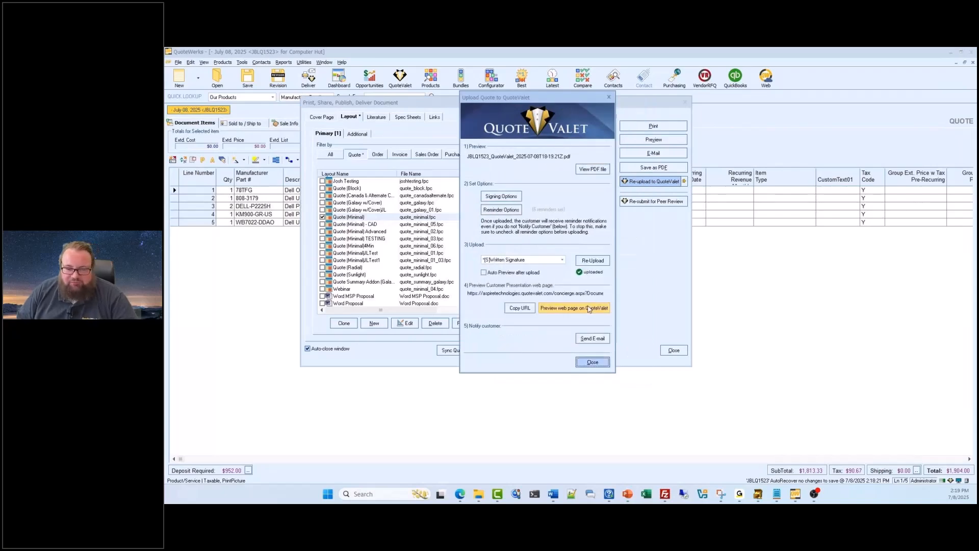
click(587, 310)
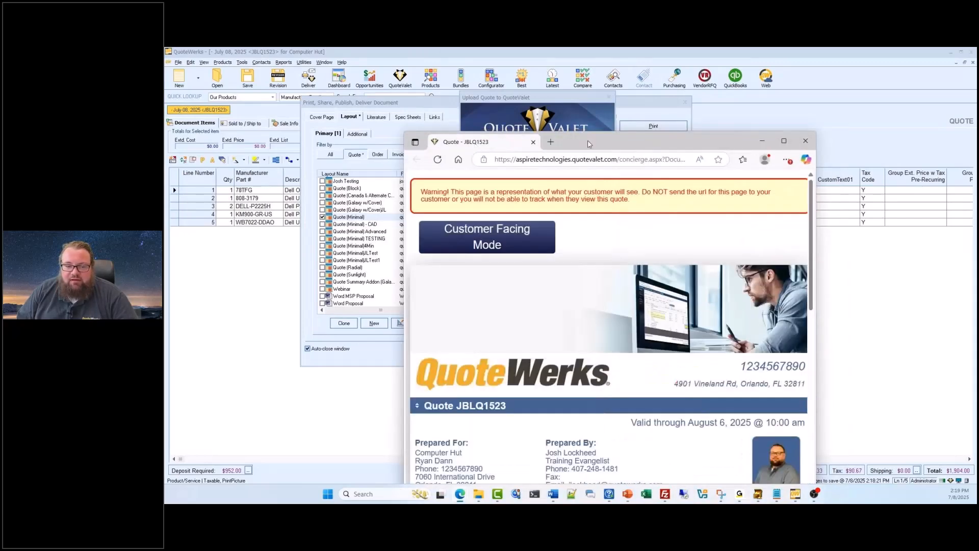
double_click(580, 146)
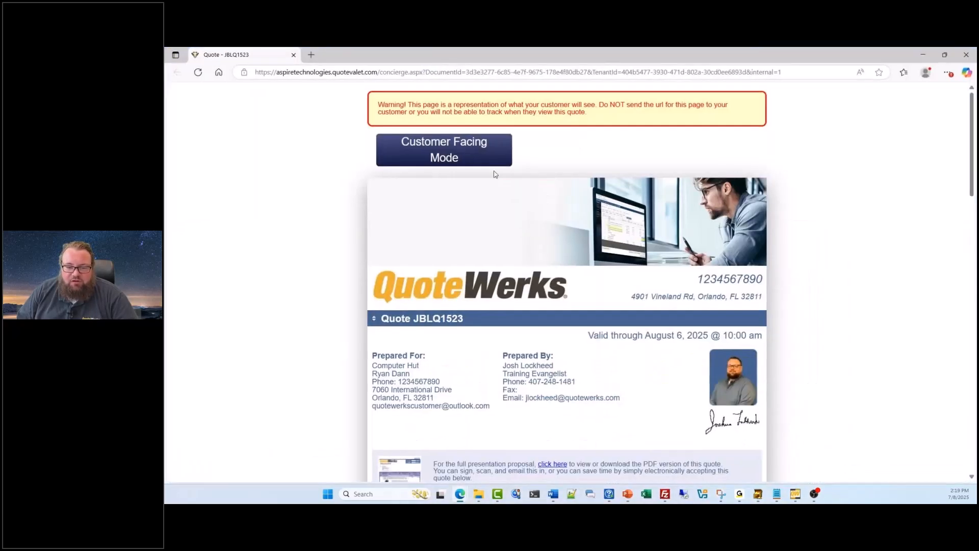
- Examine the QuoteValet page's contact details, PDF link, line items, totals, payment options and order acceptance form
scroll(823, 245, down, 2)
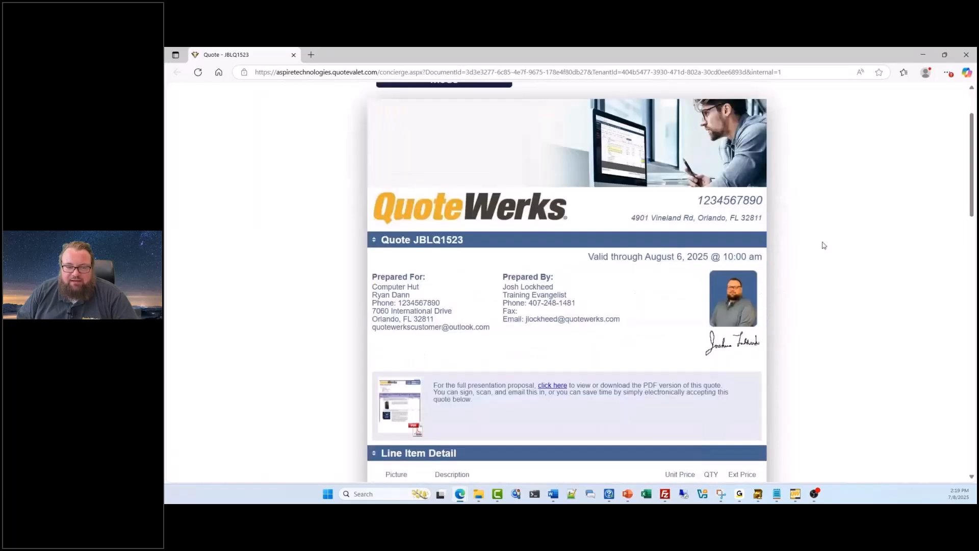
scroll(306, 372, up, 3)
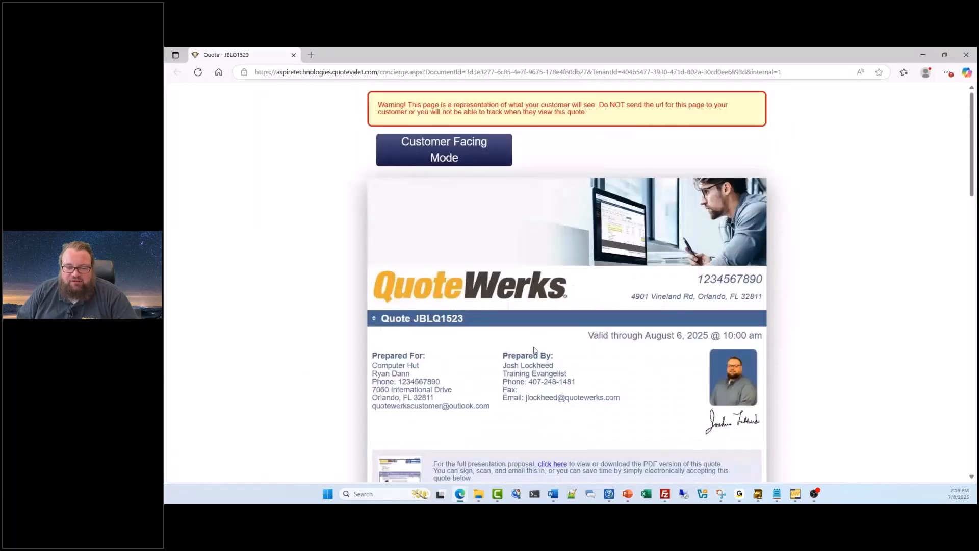
scroll(430, 236, down, 5)
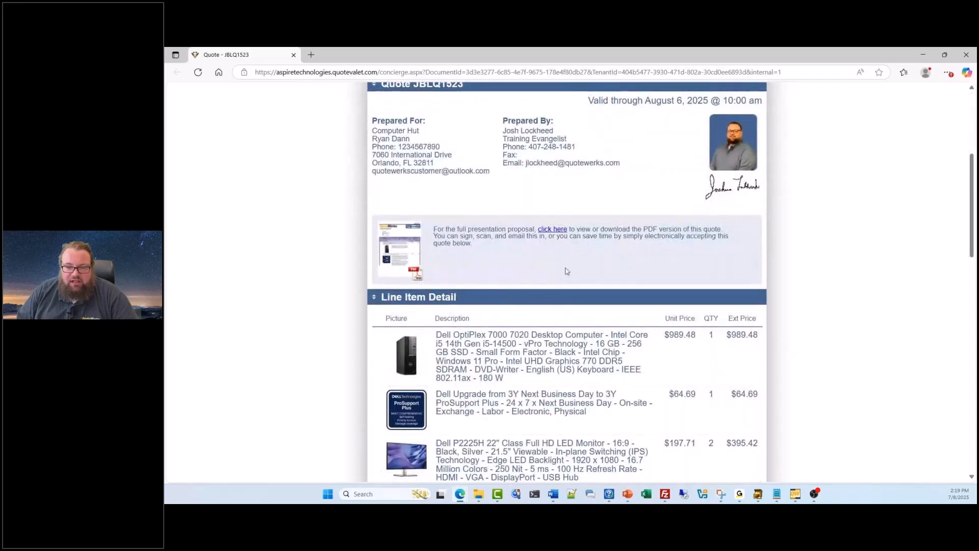
scroll(470, 258, down, 2)
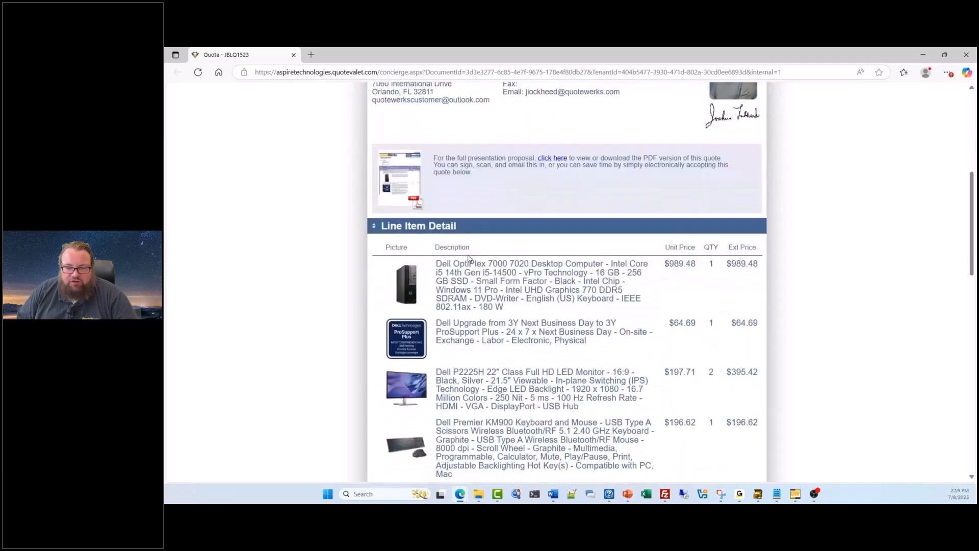
scroll(470, 258, down, 5)
scroll(470, 253, up, 3)
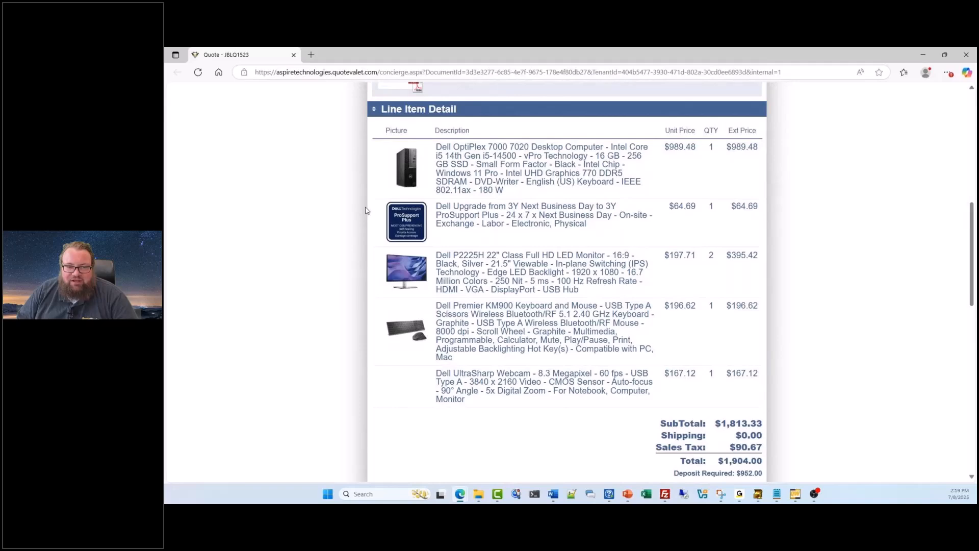
scroll(366, 210, down, 2)
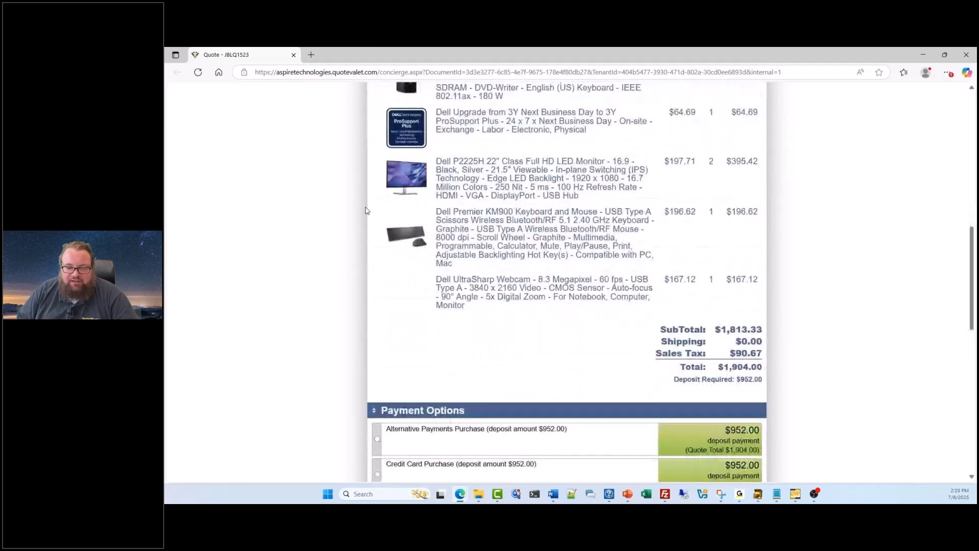
scroll(365, 210, down, 5)
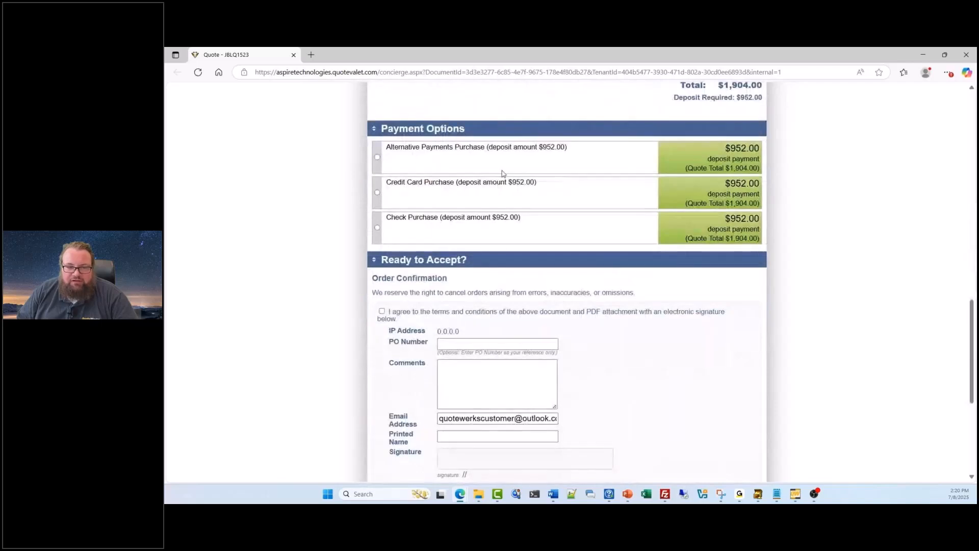
scroll(533, 237, down, 3)
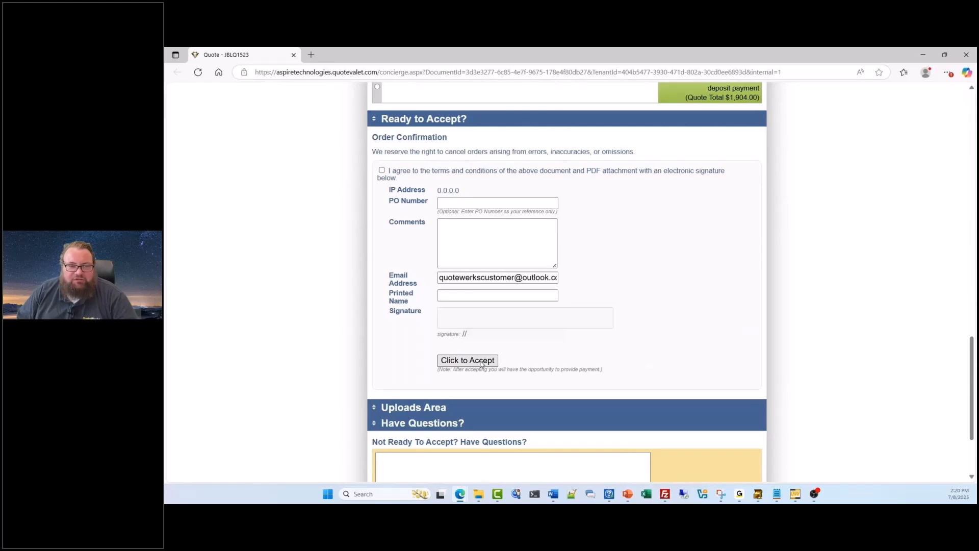
scroll(481, 364, up, 6)
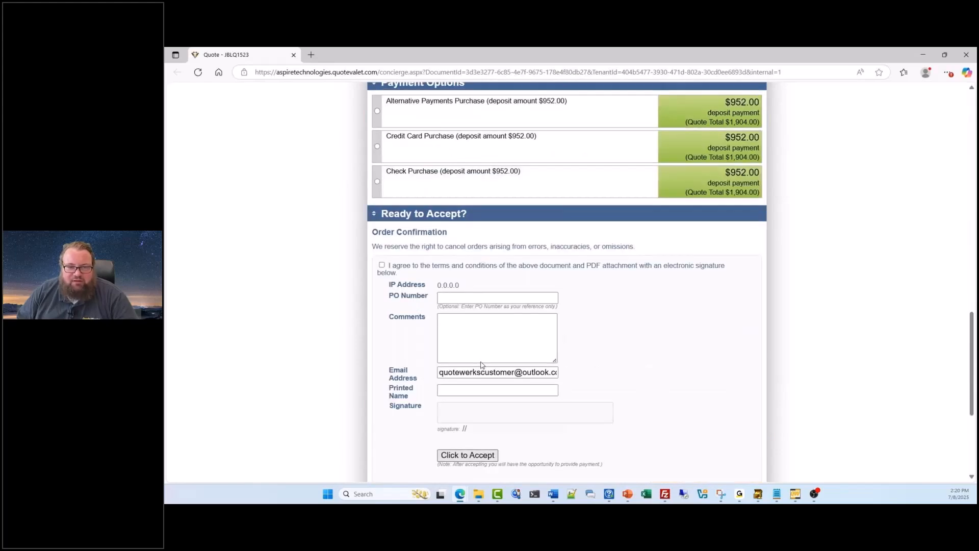
scroll(482, 365, up, 4)
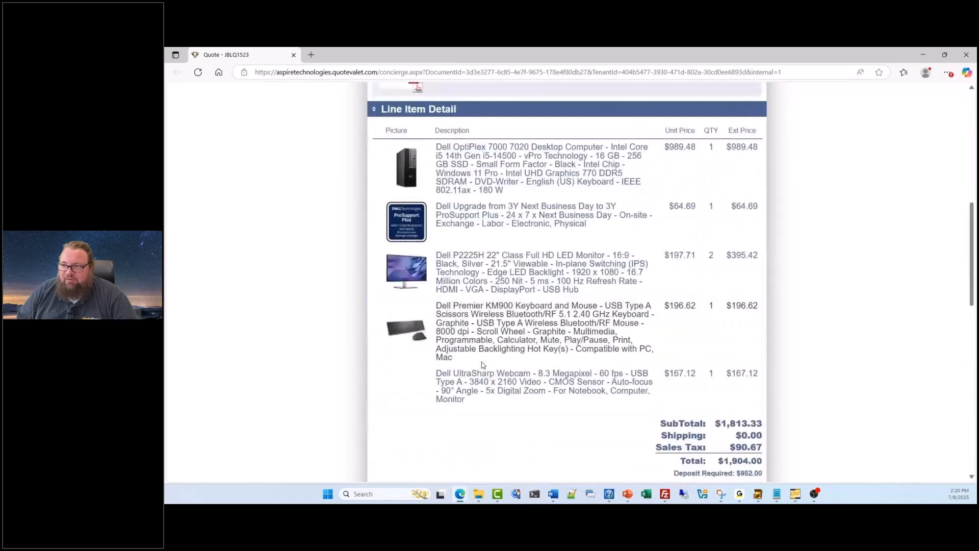
scroll(482, 364, up, 10)
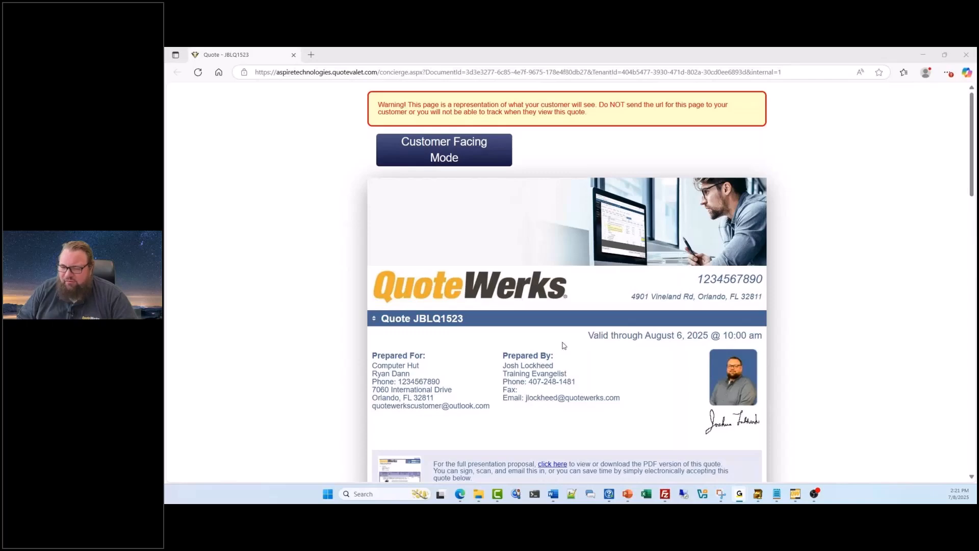
scroll(562, 343, down, 2)
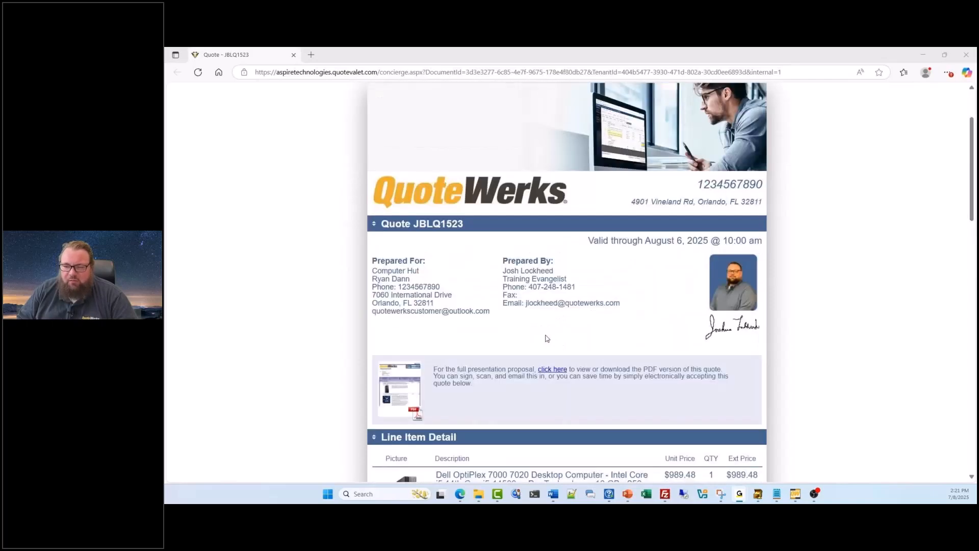
- Close the customer web page, the QuoteValet upload window and the quote's delivery options
scroll(547, 338, down, 1)
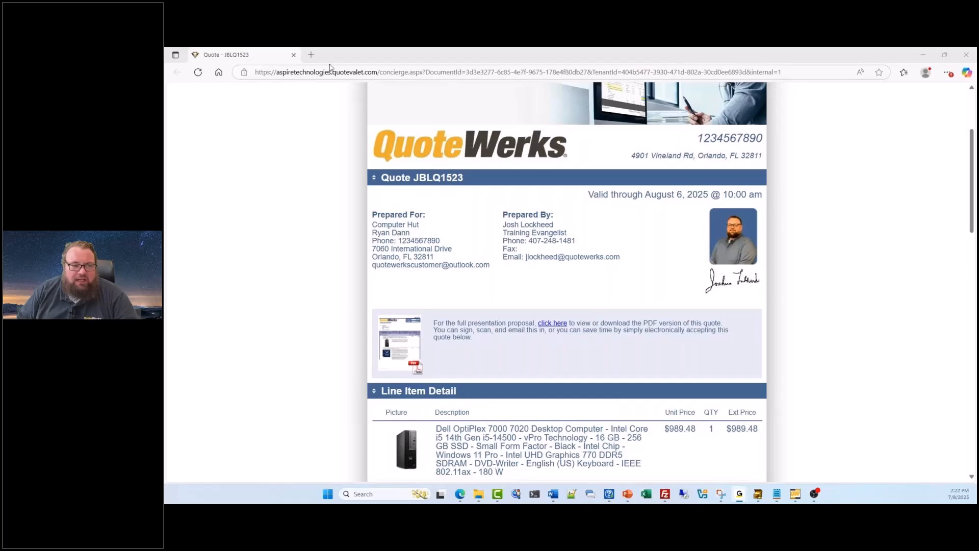
click(293, 55)
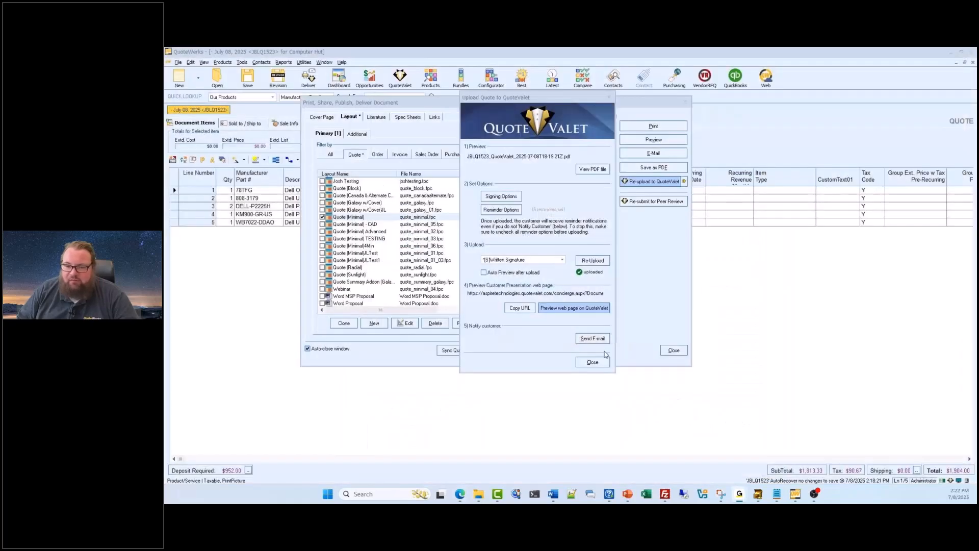
click(597, 363)
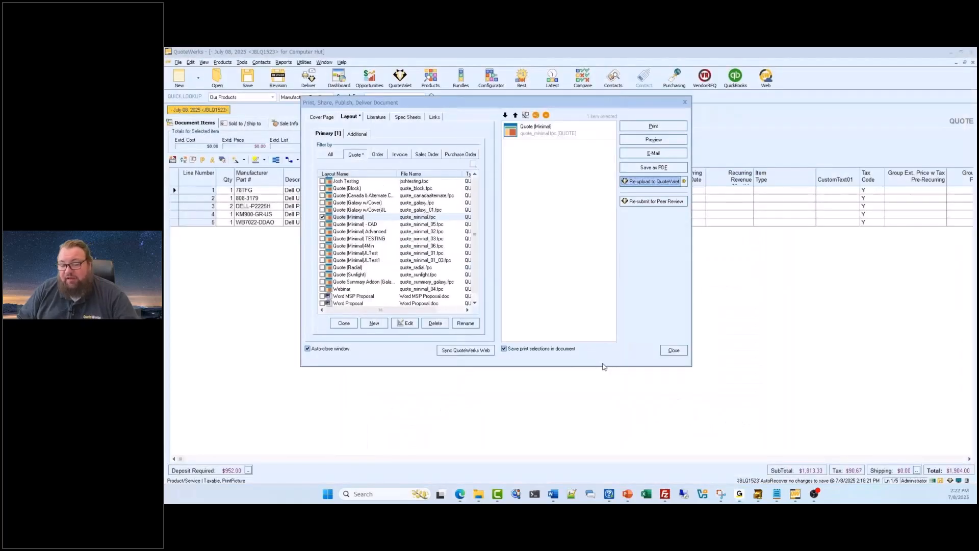
click(673, 352)
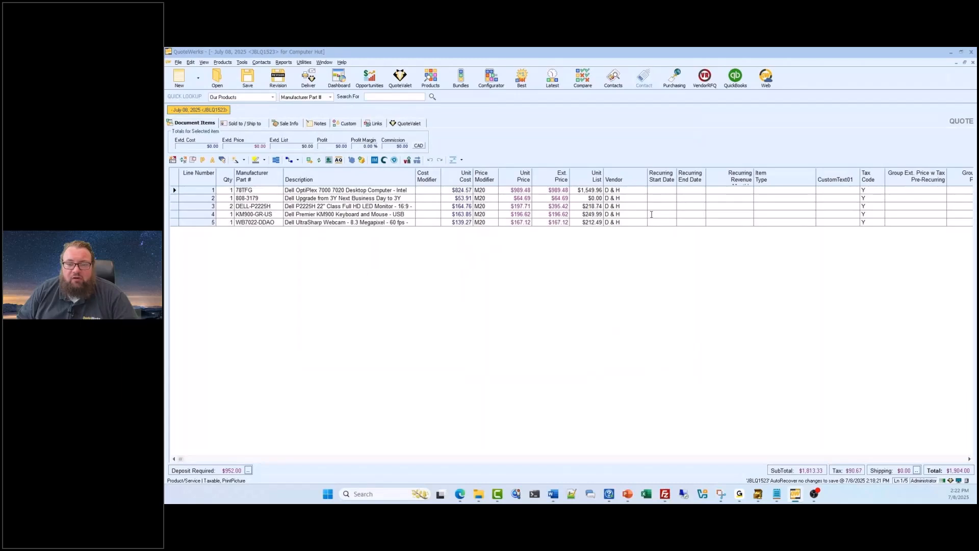
- Open Purchasing for multiple orders and filter the non-purchased items to the vendor D & H
click(673, 86)
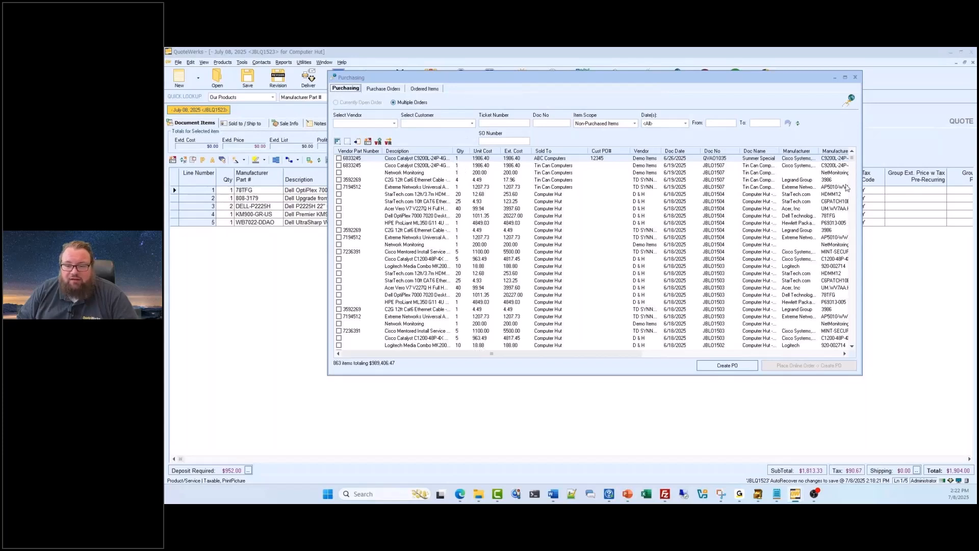
drag(852, 158, 853, 154)
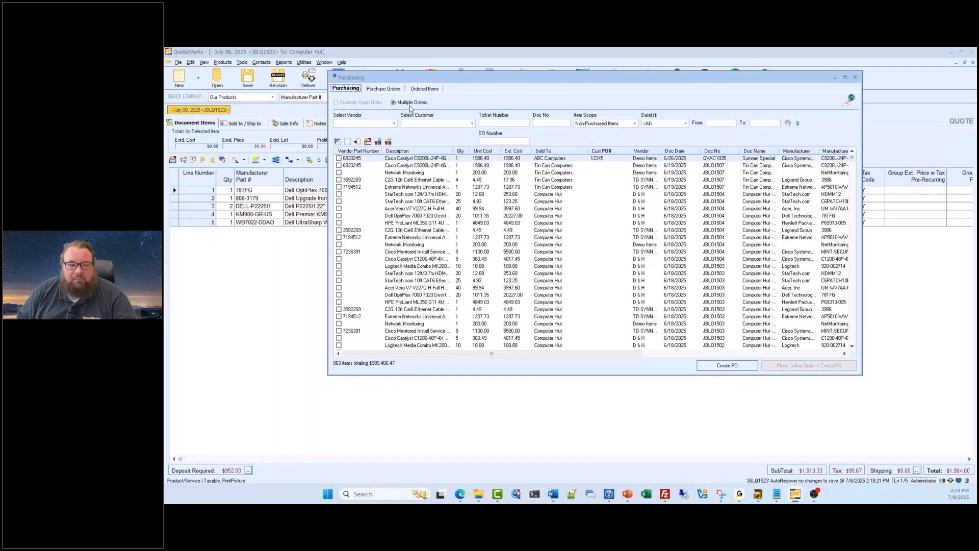
click(390, 123)
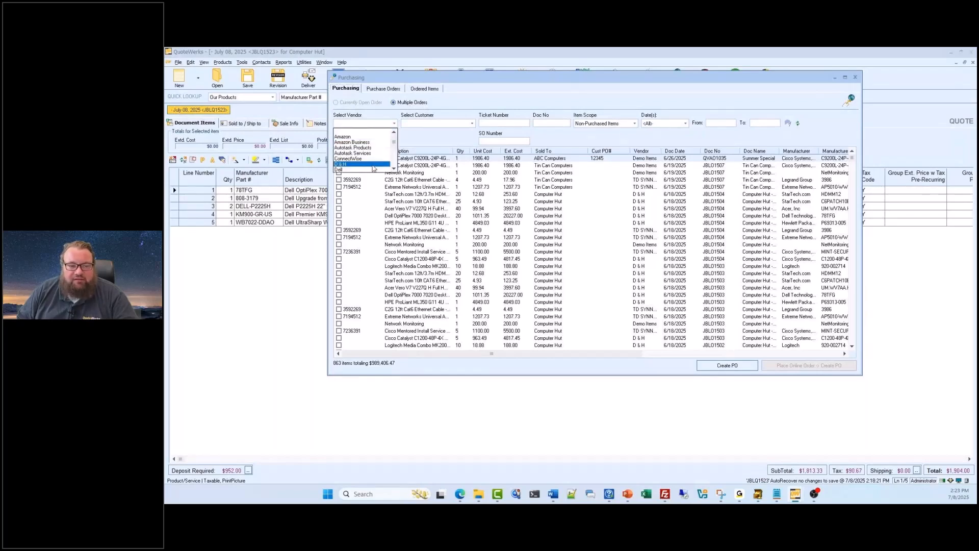
click(362, 164)
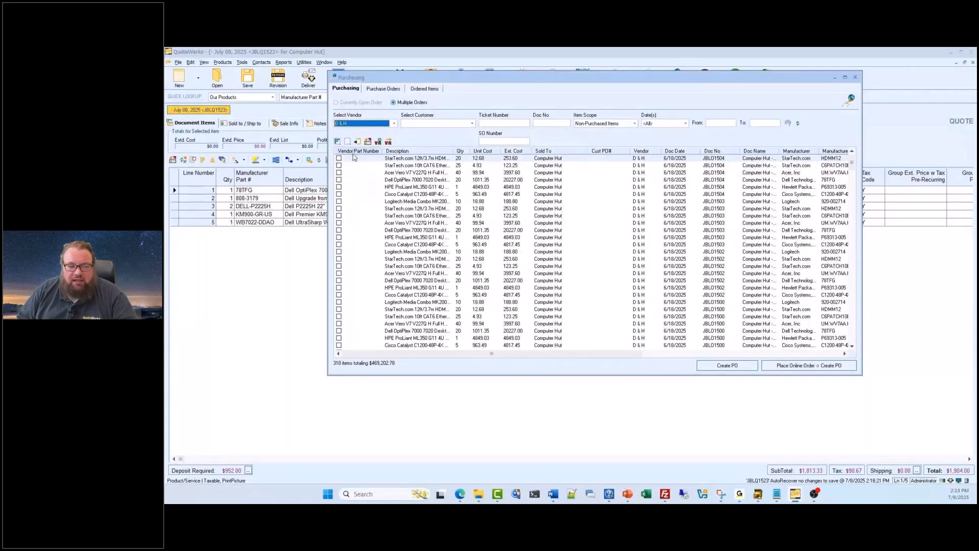
- Select the first three D & H items and start a manual, non-electronic purchase order for them
click(338, 158)
click(339, 166)
click(339, 172)
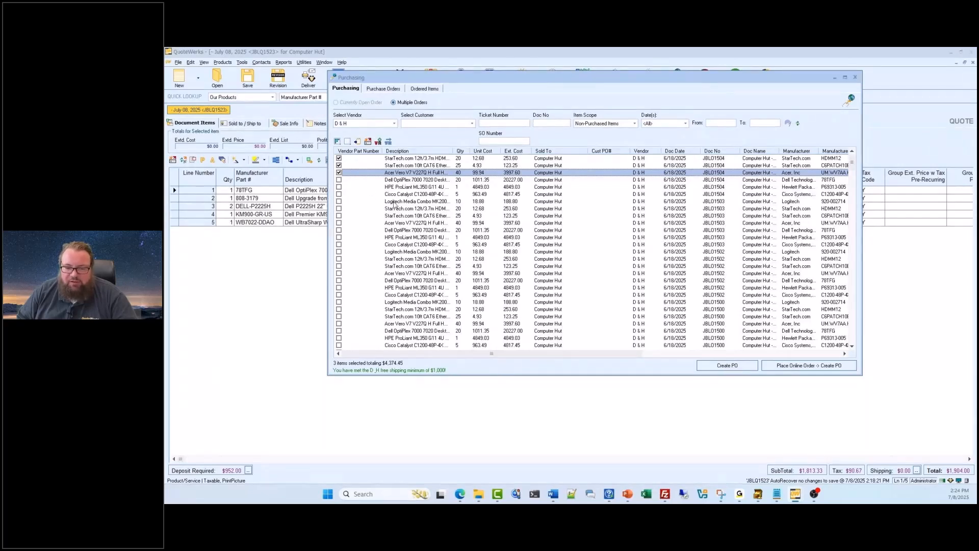
click(727, 366)
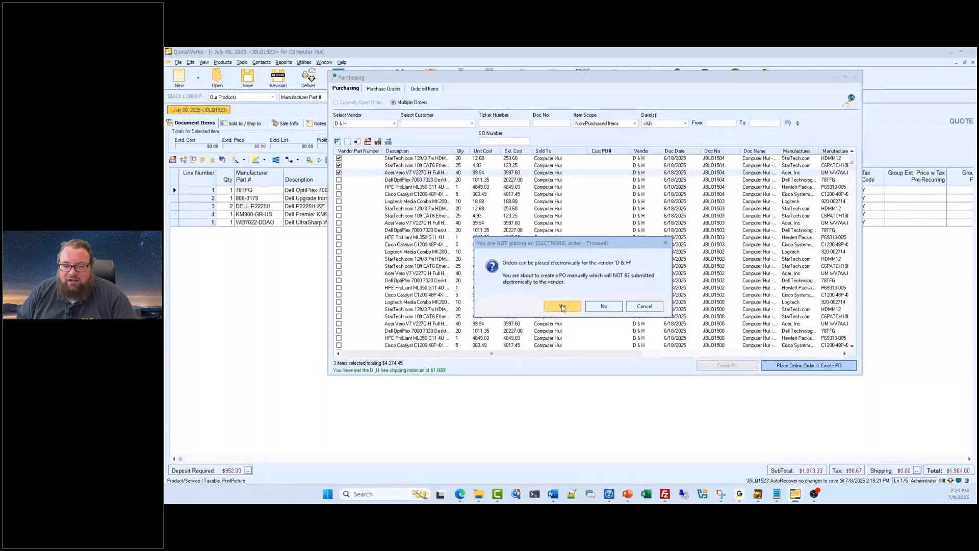
click(562, 305)
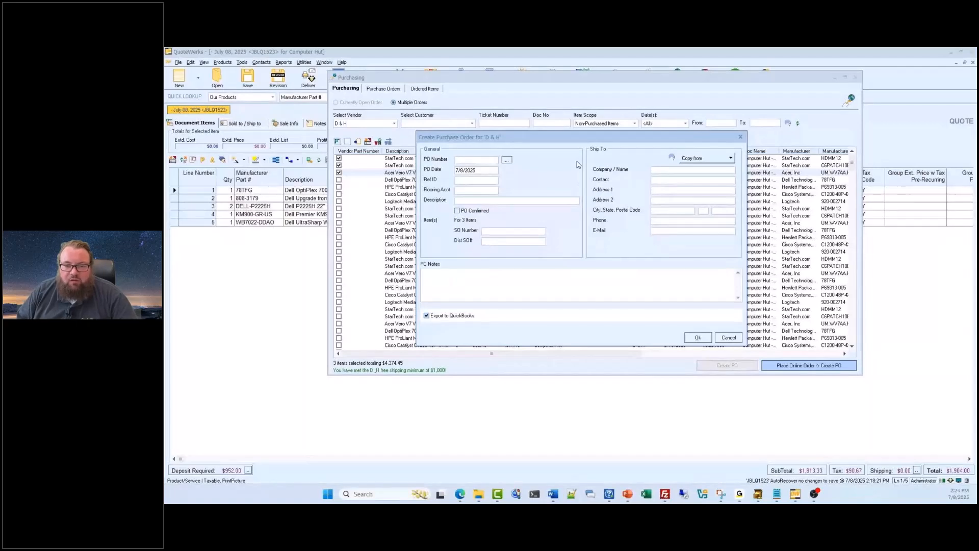
- Assign the next available PO number to the D & H purchase order
click(507, 161)
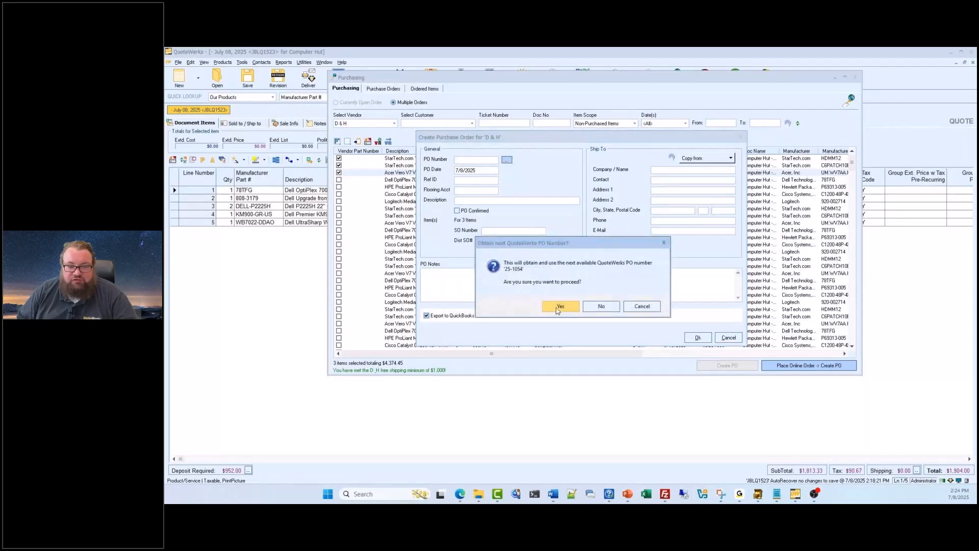
click(558, 308)
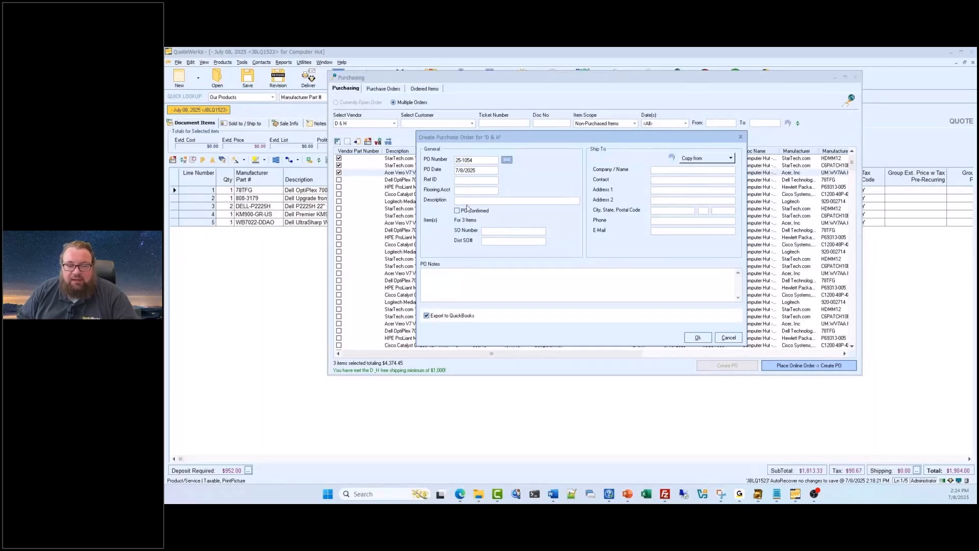
click(492, 296)
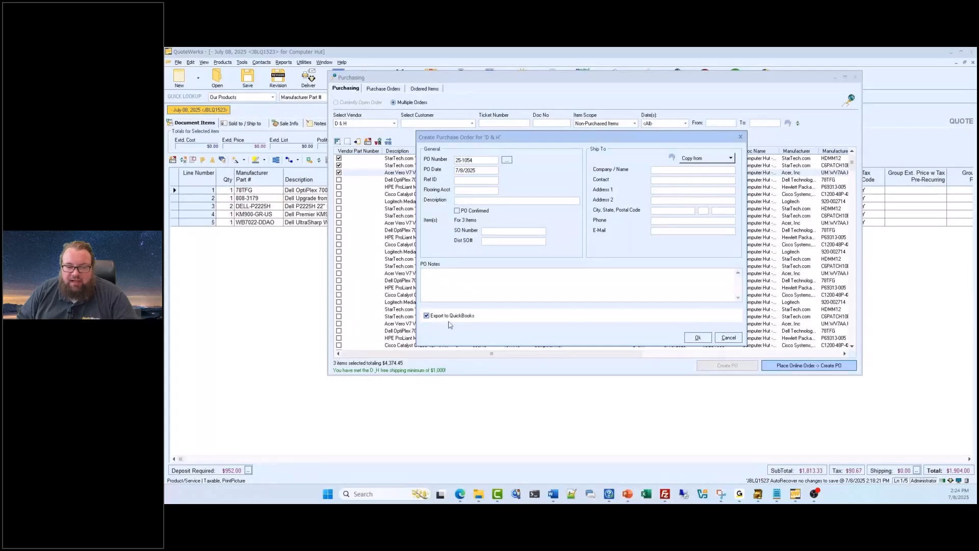
- Fill the Ship To section by copying the Sold to details, and create the purchase order with its QuickBooks export
click(731, 158)
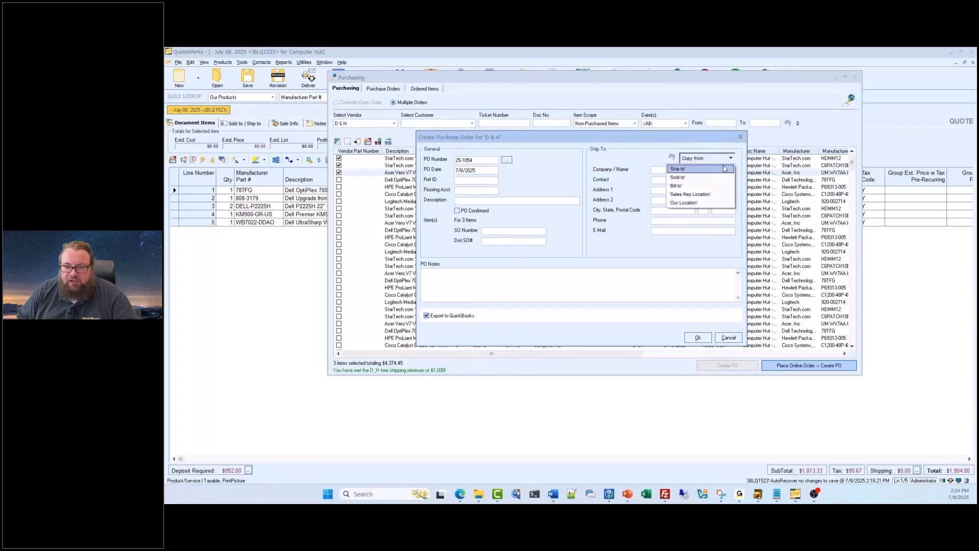
click(611, 158)
click(721, 160)
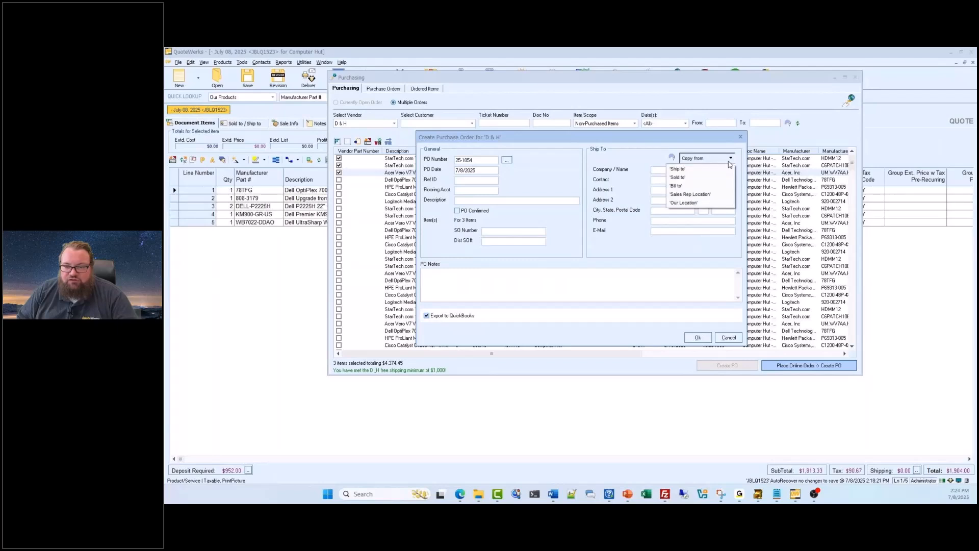
click(714, 174)
click(724, 159)
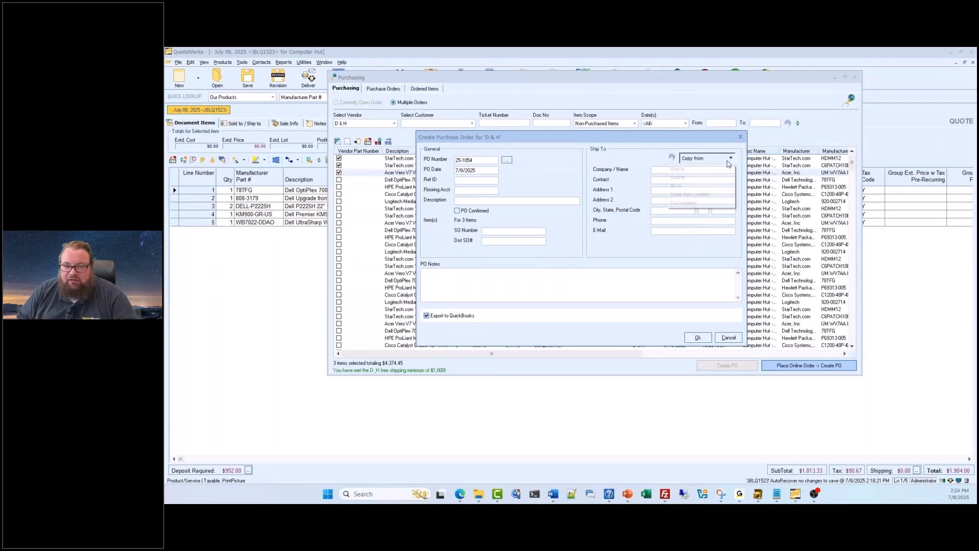
click(711, 171)
click(718, 158)
click(714, 176)
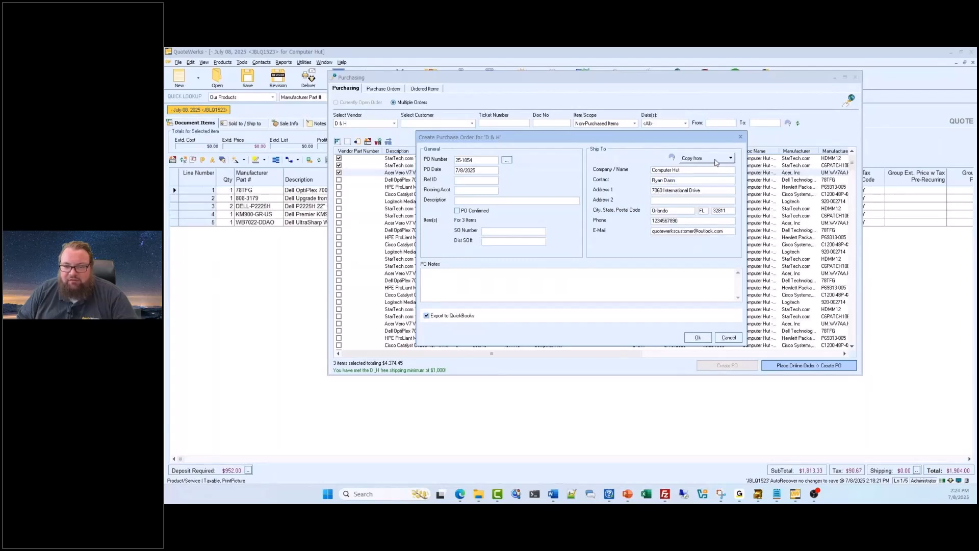
click(699, 339)
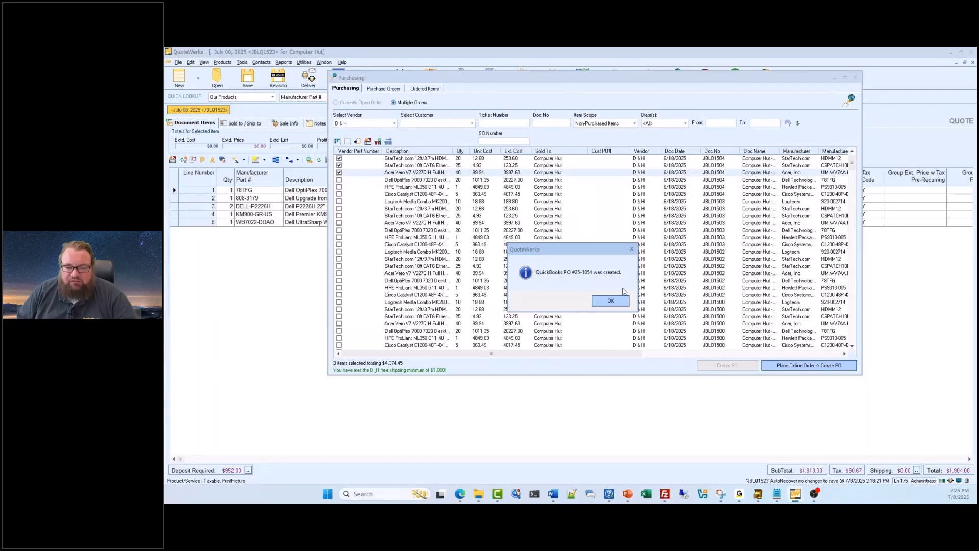
click(600, 300)
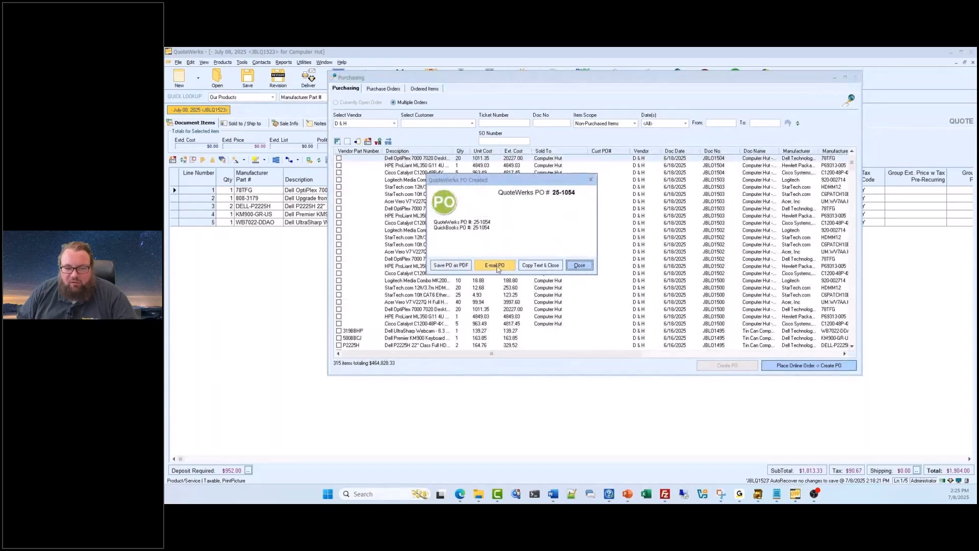
- Open the new purchase order as an e-mail and examine its vendor, ship-to, line item and subtotal sections
click(496, 265)
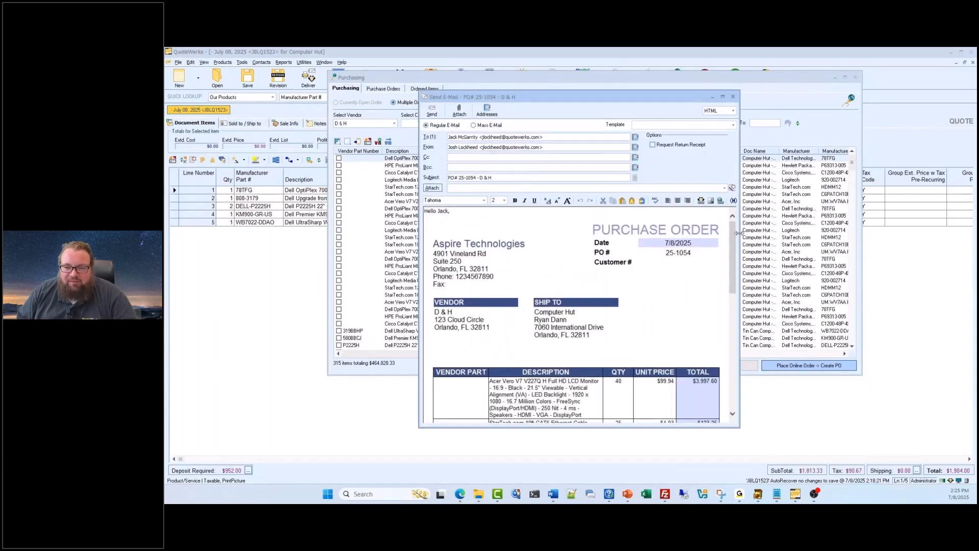
scroll(734, 246, down, 1)
scroll(735, 245, up, 1)
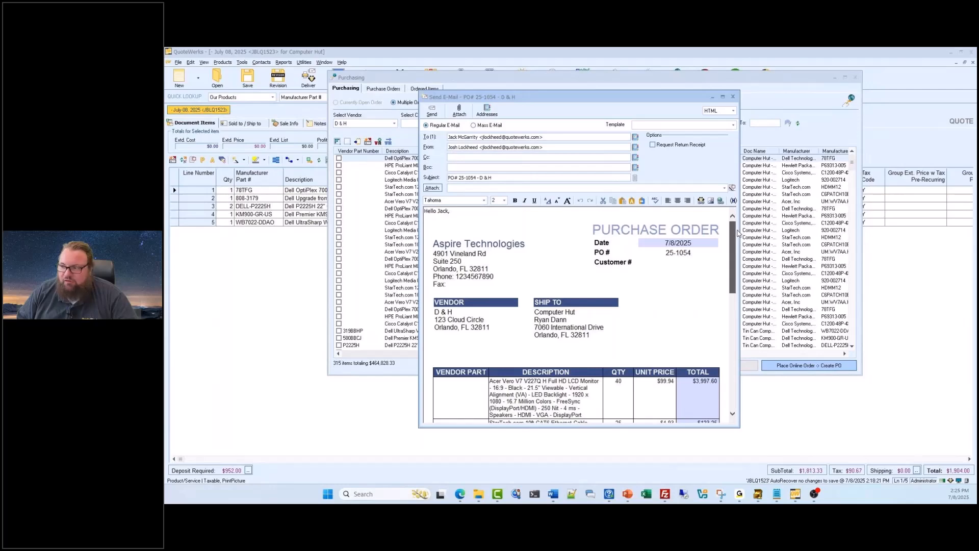
scroll(732, 241, down, 1)
mouse_move(729, 240)
mouse_down()
mouse_move(725, 249)
mouse_move(726, 235)
mouse_up()
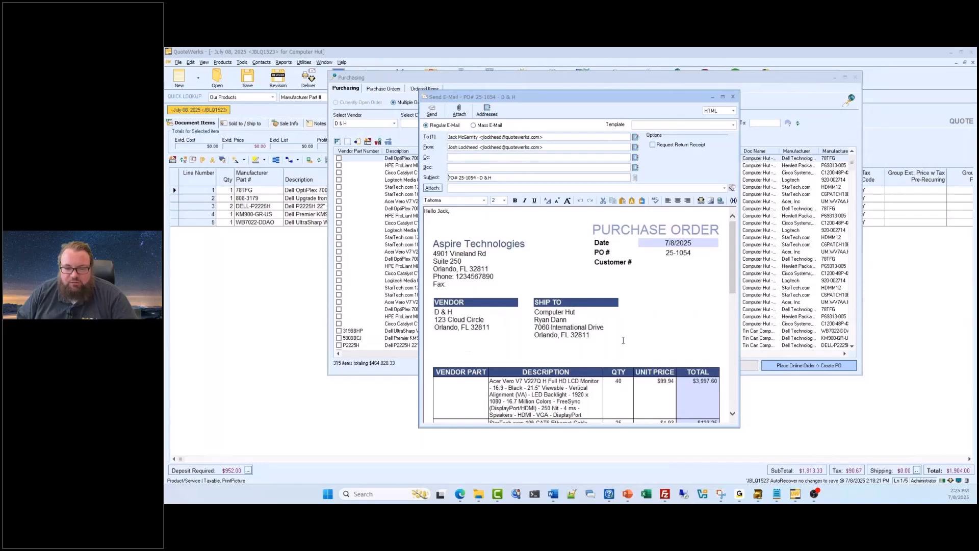
scroll(732, 239, down, 5)
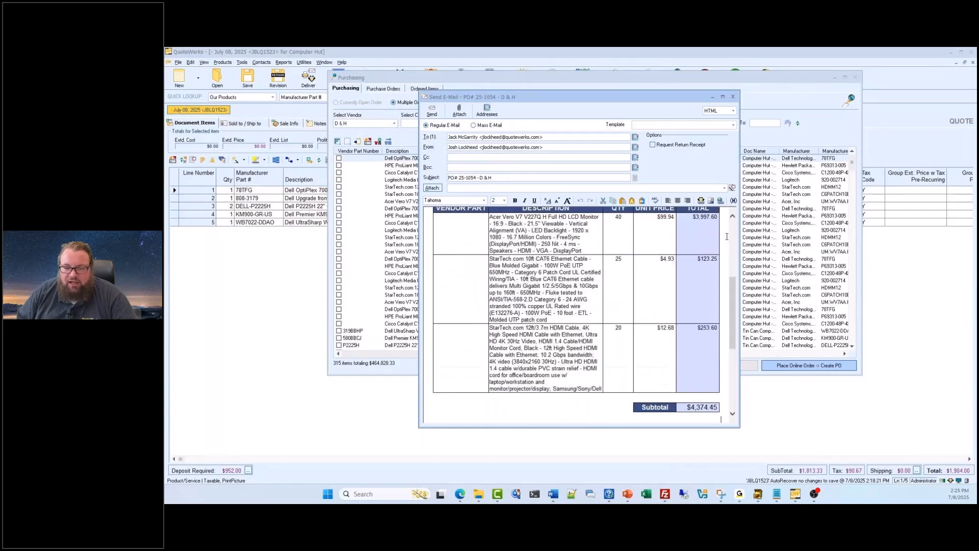
drag(729, 288, 731, 279)
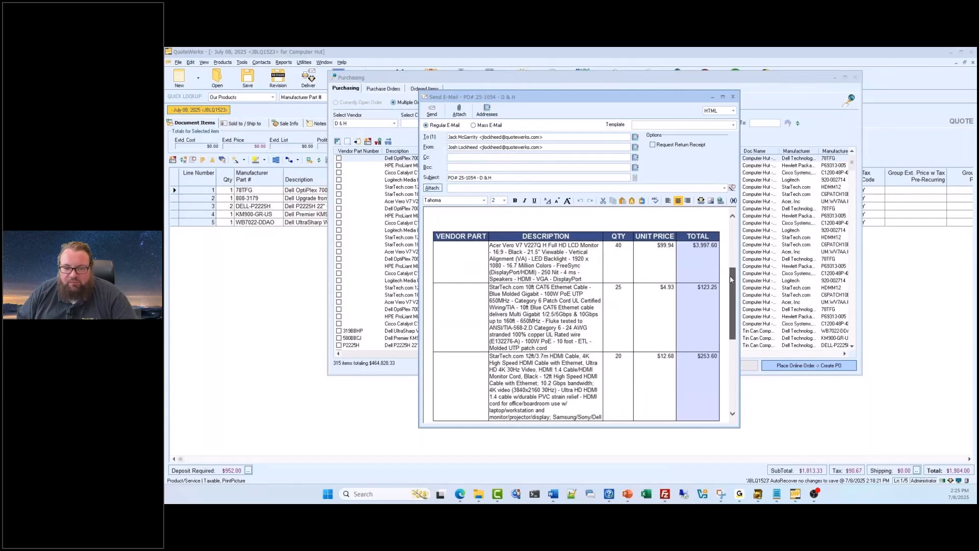
scroll(730, 275, down, 1)
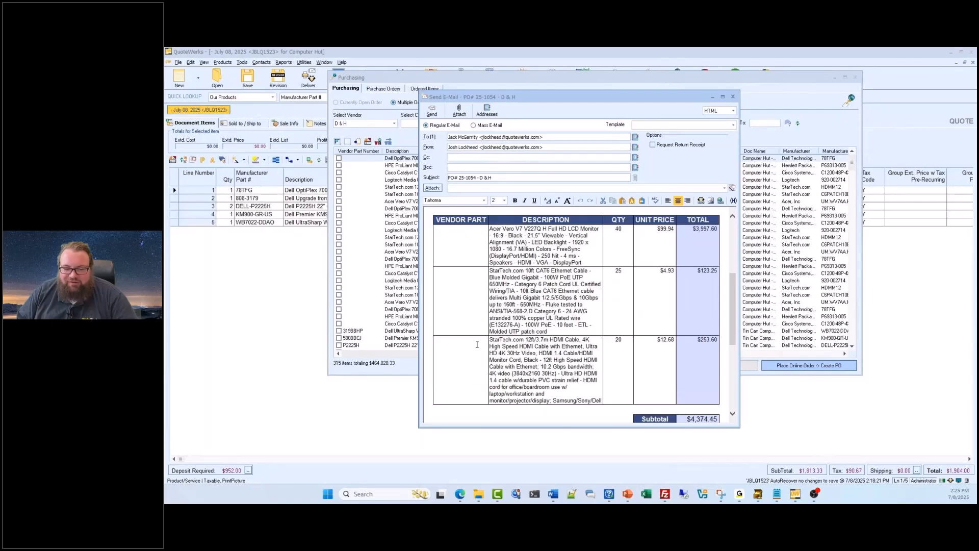
scroll(638, 302, down, 2)
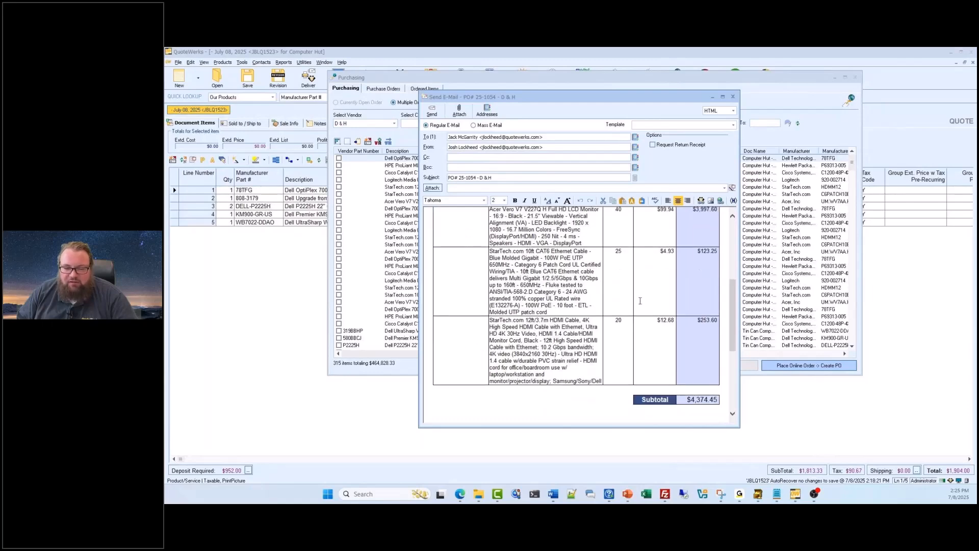
scroll(638, 301, up, 1)
scroll(638, 301, up, 3)
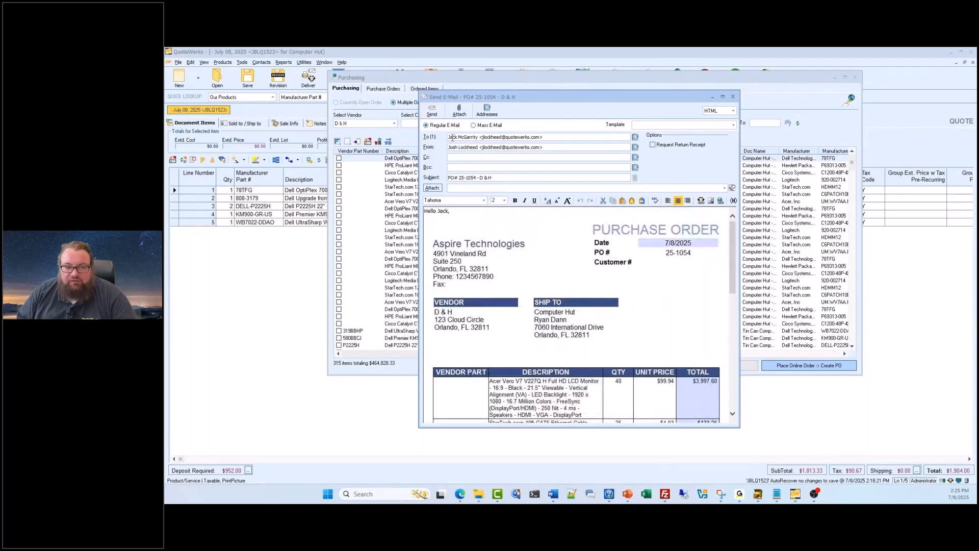
- Check the purchase order e-mail's recipient, then close the unsent e-mail and all purchasing windows
drag(448, 137, 543, 136)
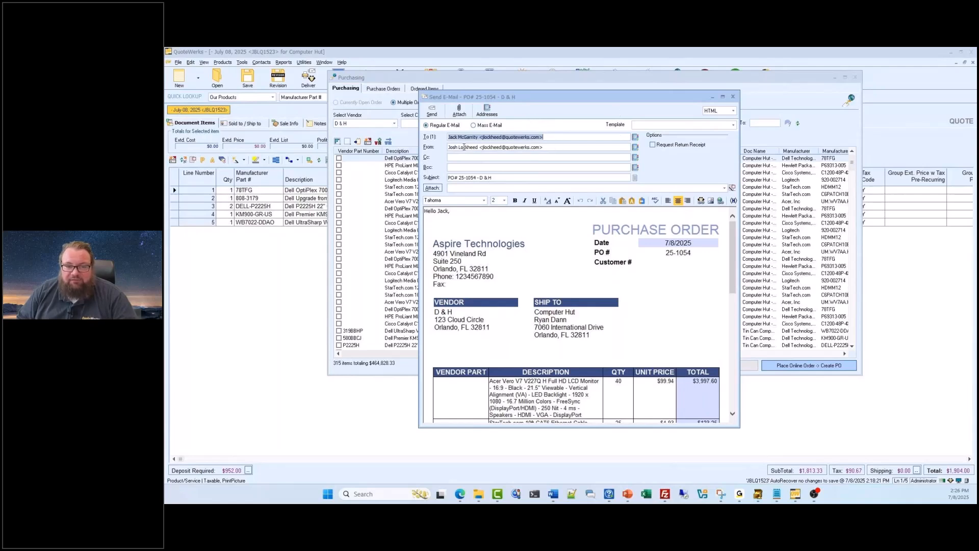
click(733, 97)
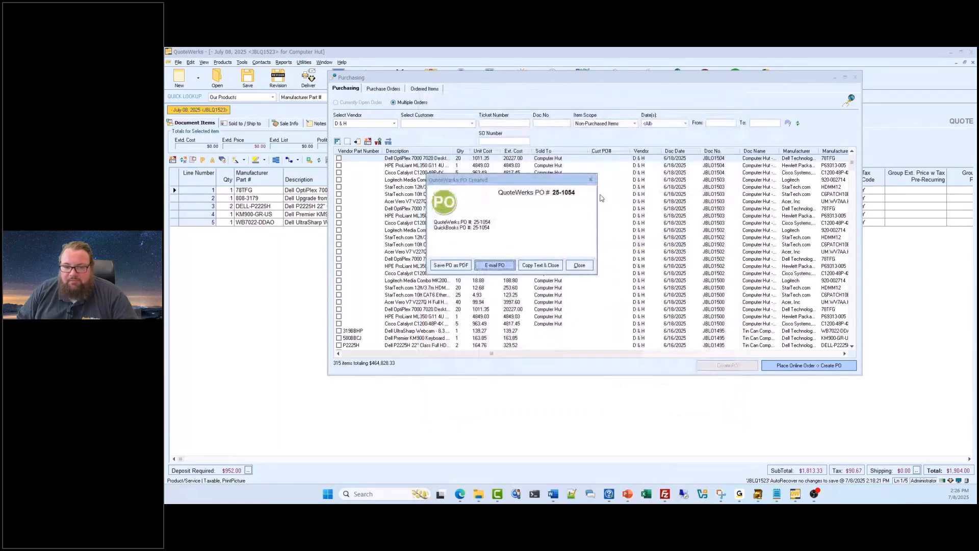
click(578, 266)
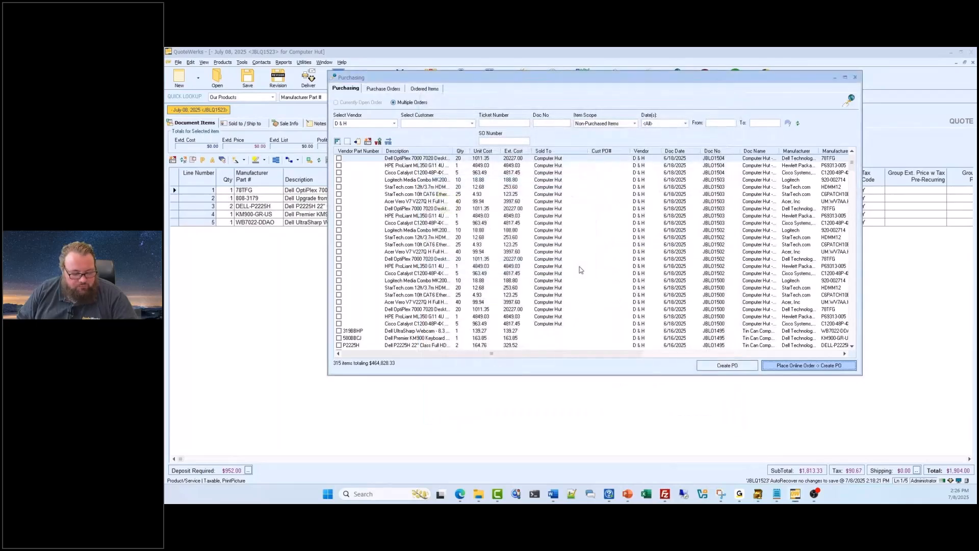
click(855, 77)
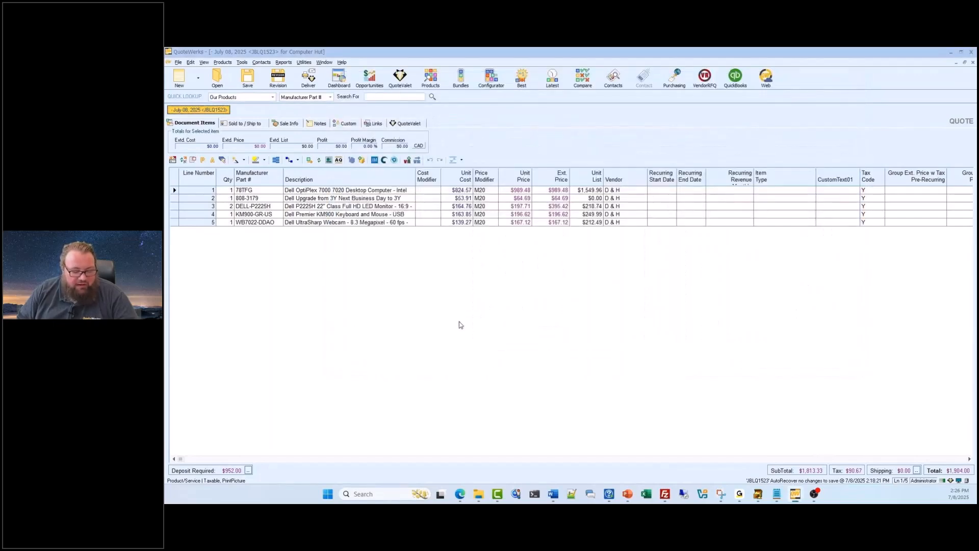
- Open the E-Mail Template Manager and view the Check In and Summer Special templates
click(242, 63)
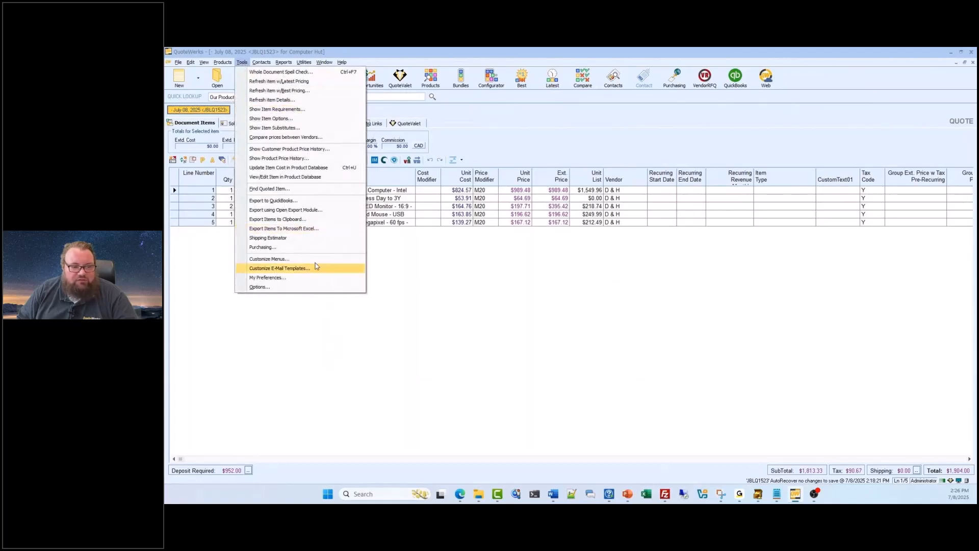
click(315, 268)
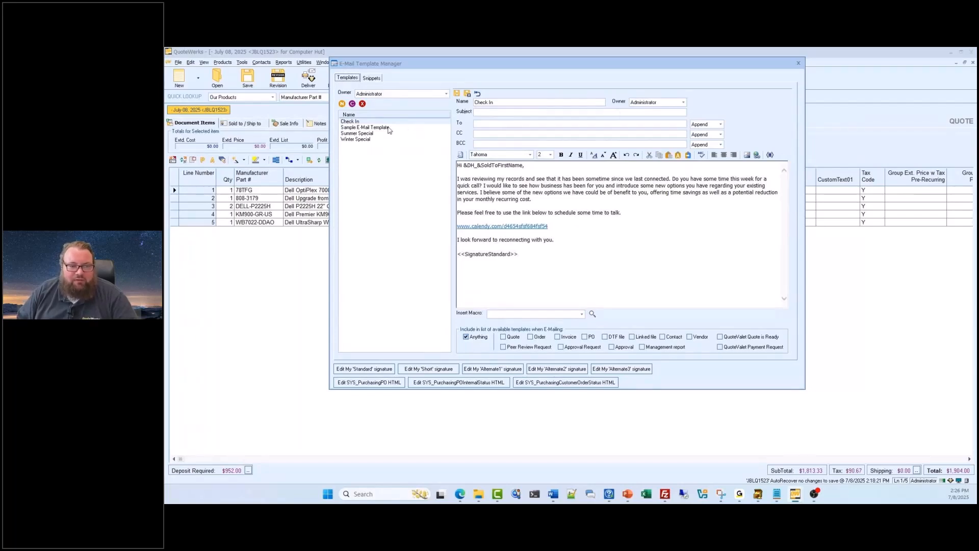
click(378, 121)
click(363, 133)
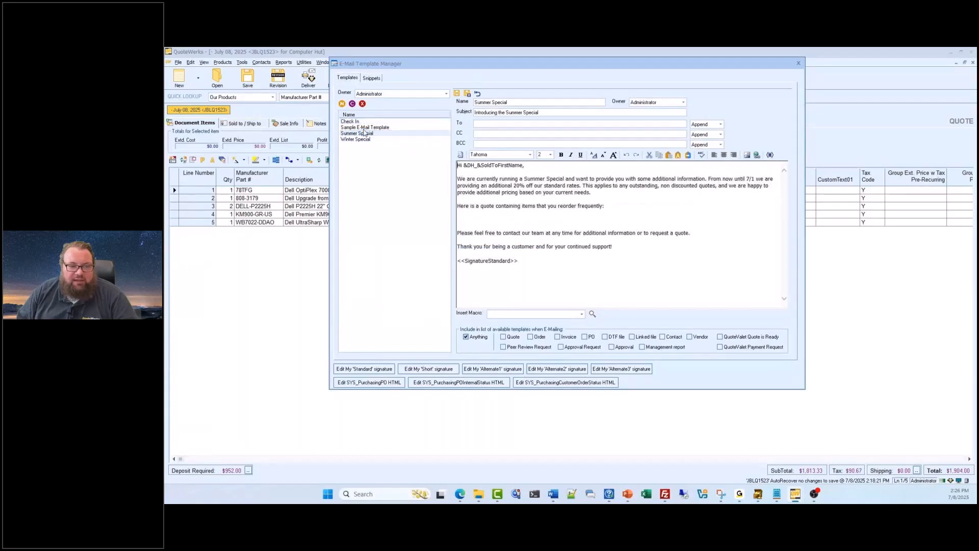
- View the Check In template, list templates for all users, and return the owner filter to Administrator
click(364, 122)
click(446, 94)
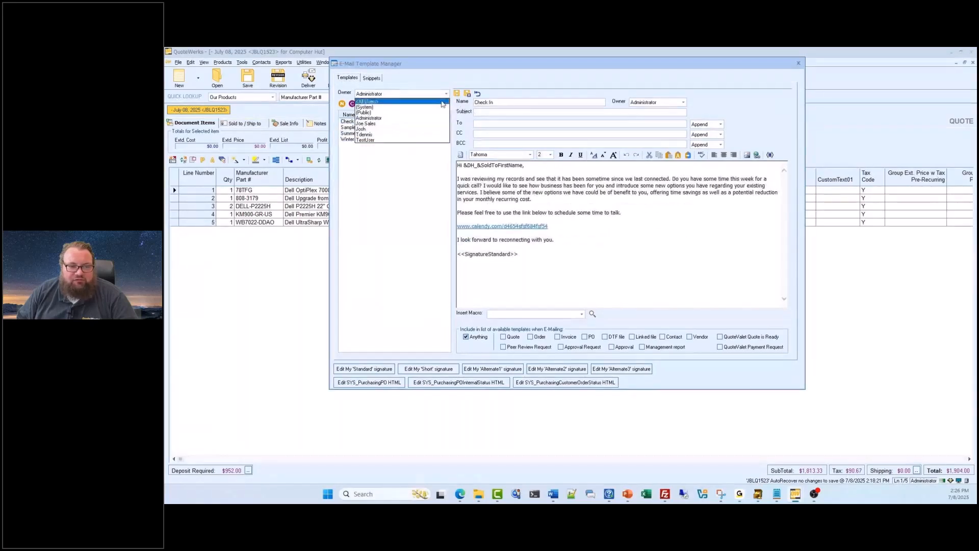
click(442, 102)
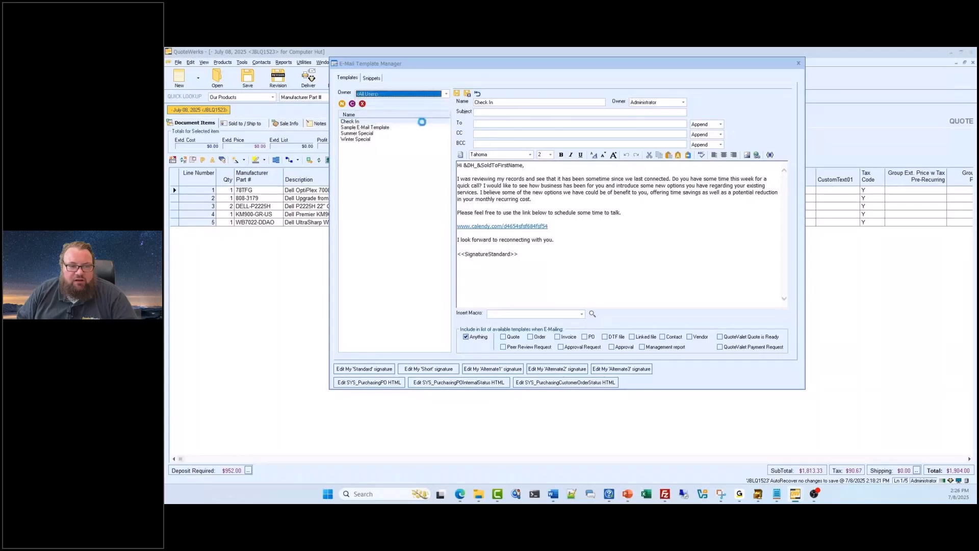
click(446, 93)
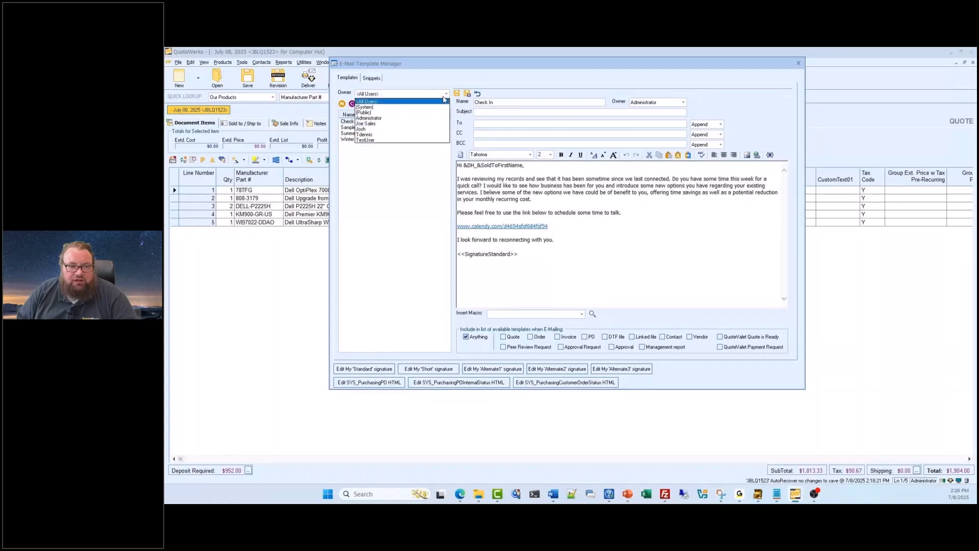
click(427, 118)
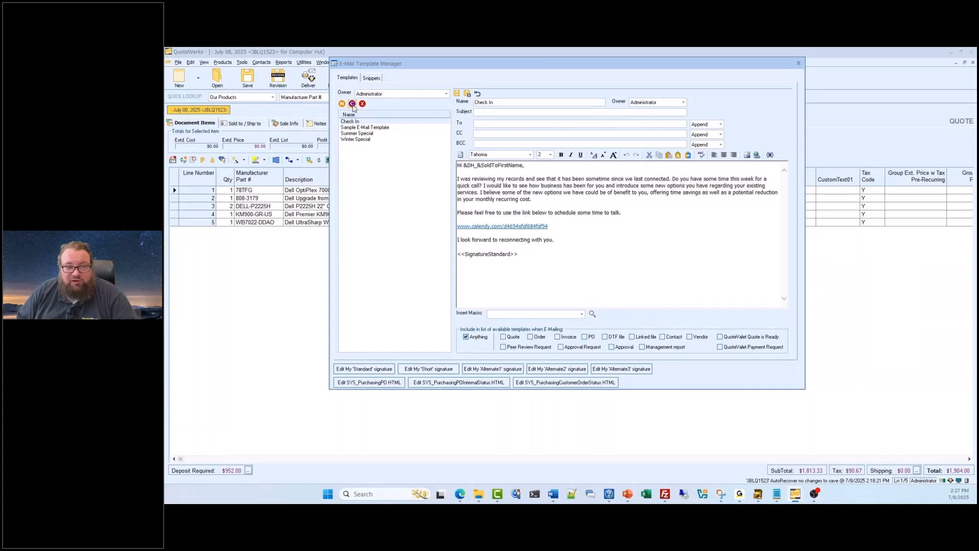
- Create a blank e-mail template named New Template under Administrator and look at its body font choices
click(343, 105)
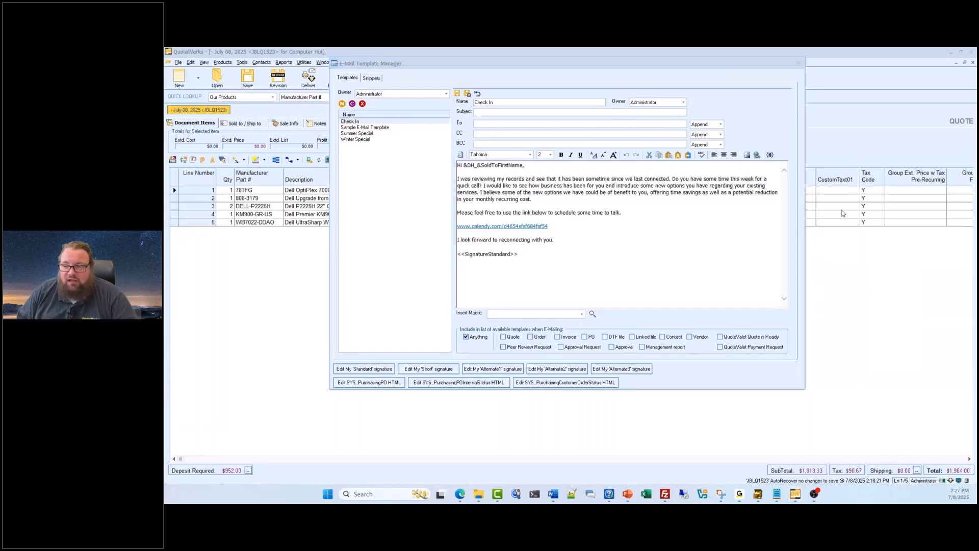
text(New Template)
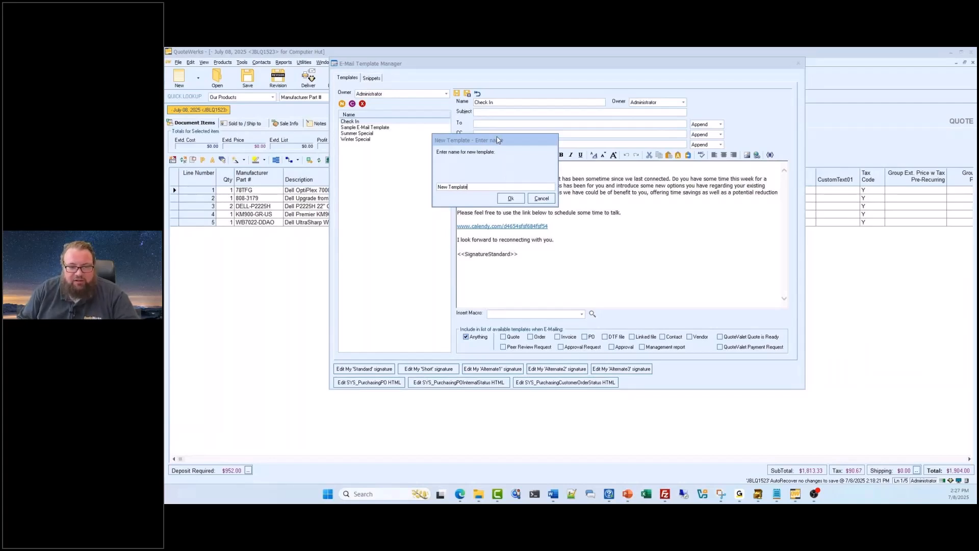
click(510, 199)
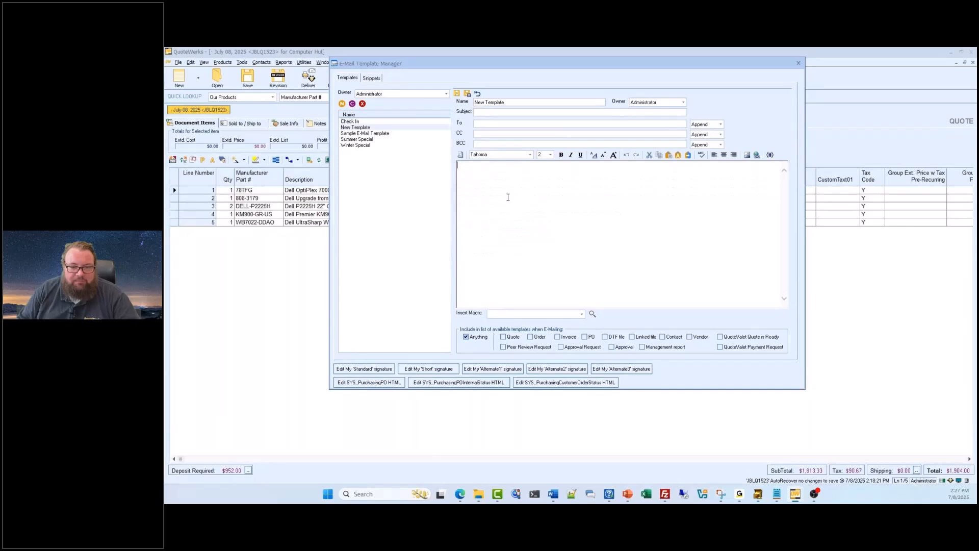
click(526, 198)
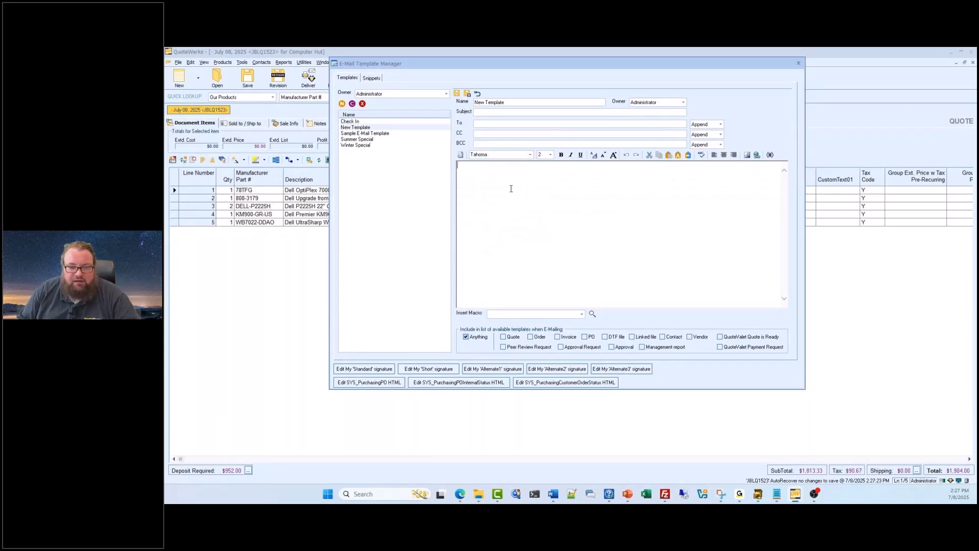
click(529, 156)
click(530, 155)
- Open the Sample E-Mail Template and read through its body from start to end
click(371, 133)
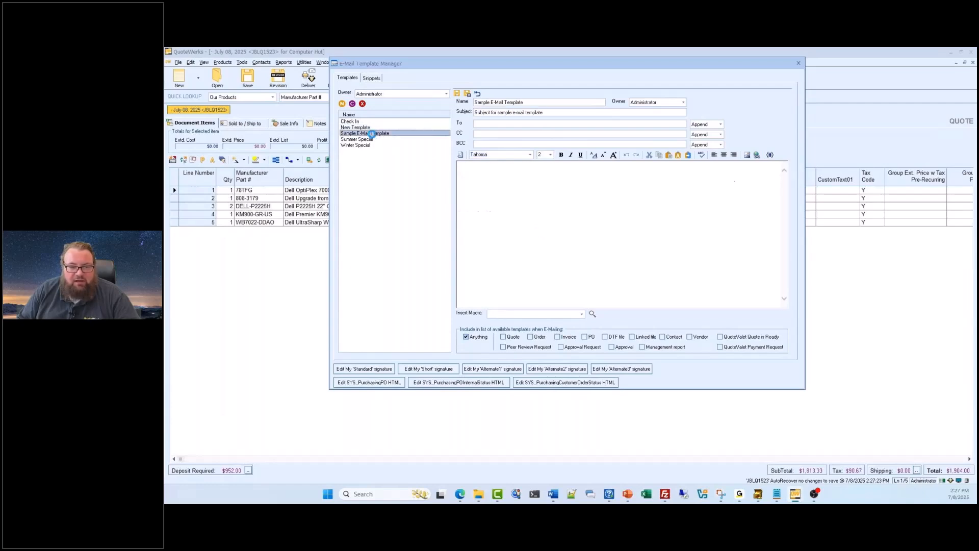
scroll(554, 227, down, 2)
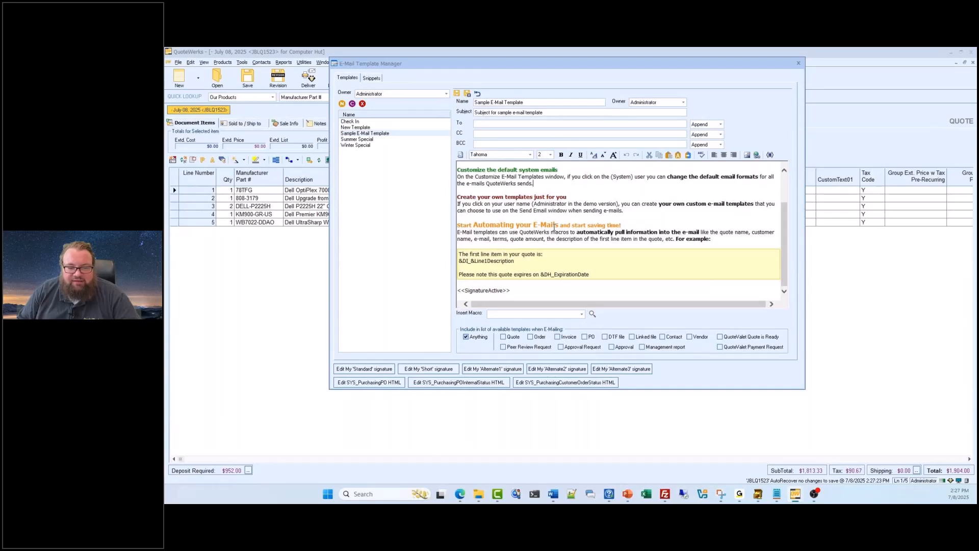
scroll(555, 228, up, 2)
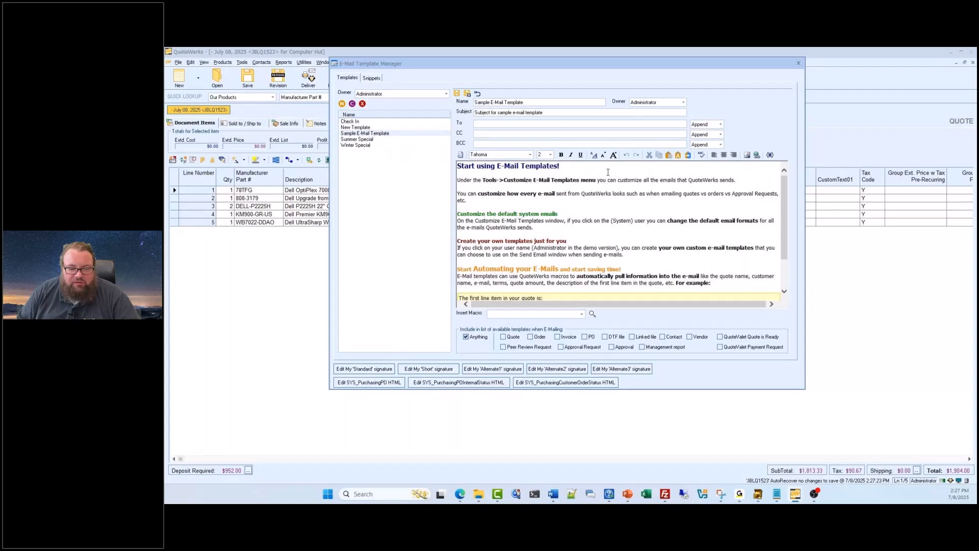
- View the Standard and Short e-mail signatures without changing them, and close the E-Mail Template Manager
click(390, 370)
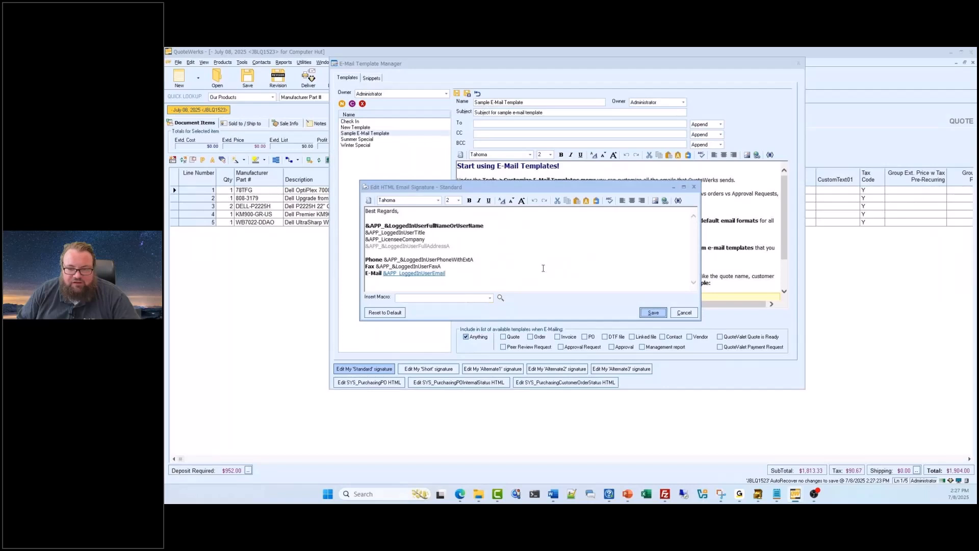
click(694, 189)
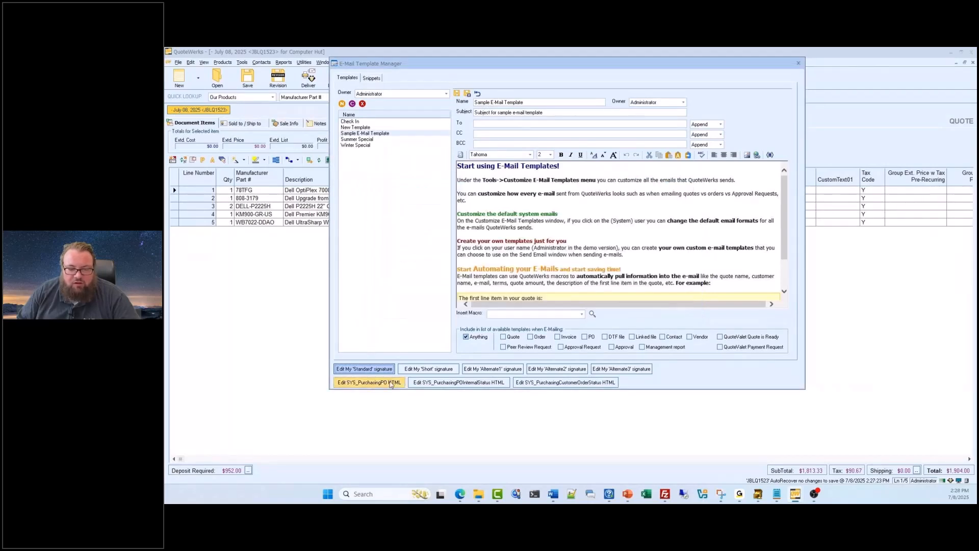
click(431, 371)
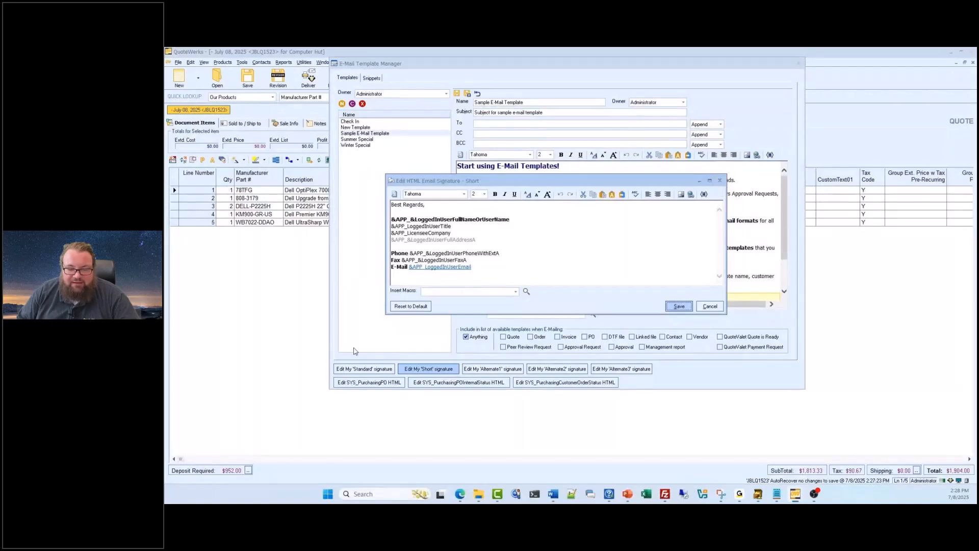
click(719, 180)
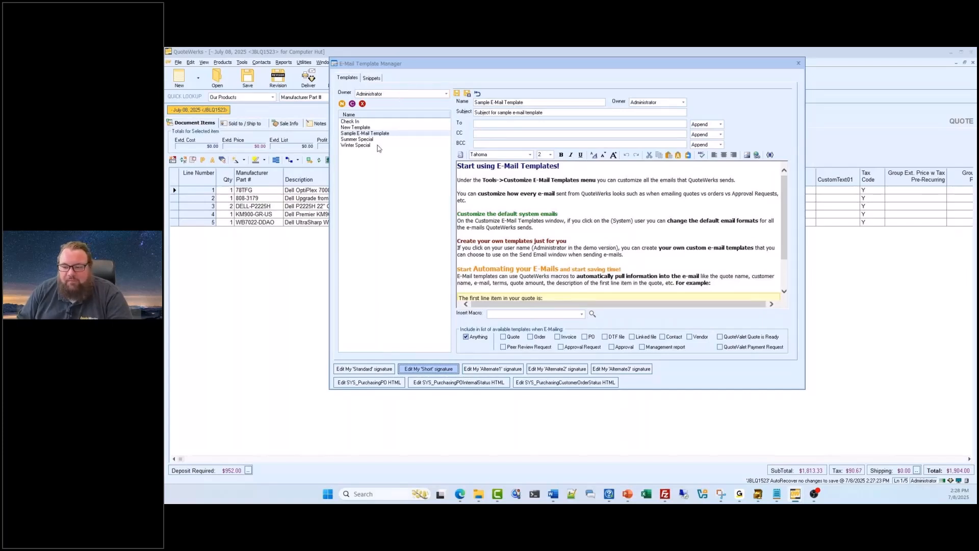
click(799, 63)
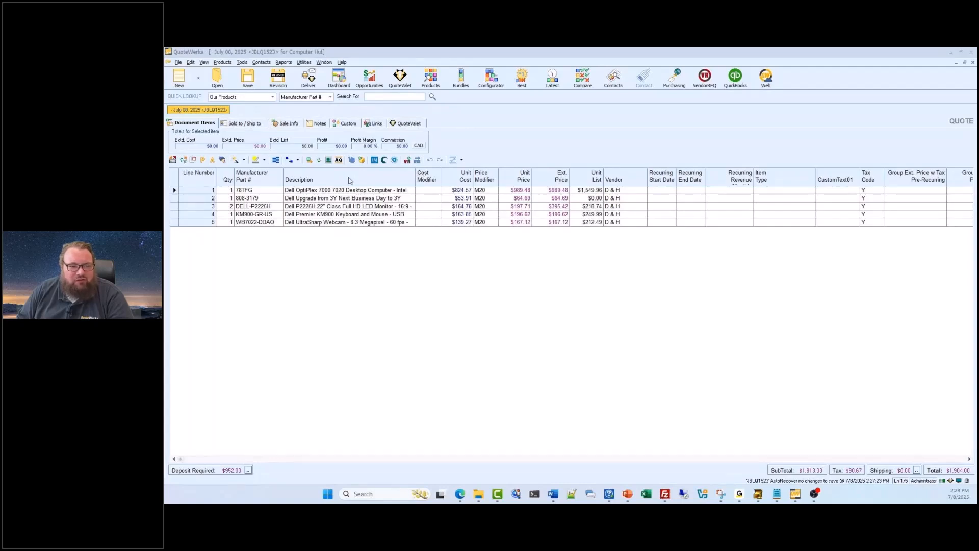
- Re-submit the Computer Hut quote for peer review, agreeing to overwrite the version already uploaded to QuoteValet
click(313, 86)
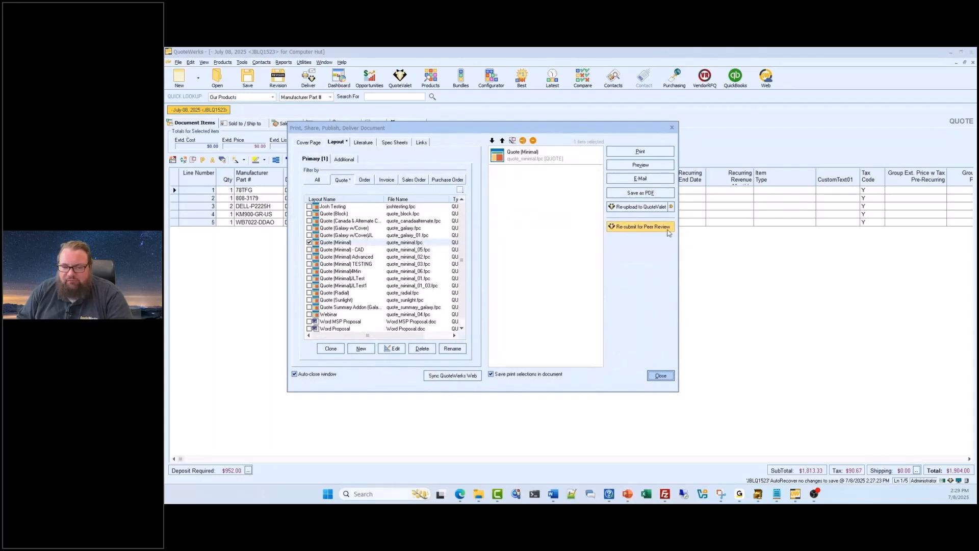
click(643, 228)
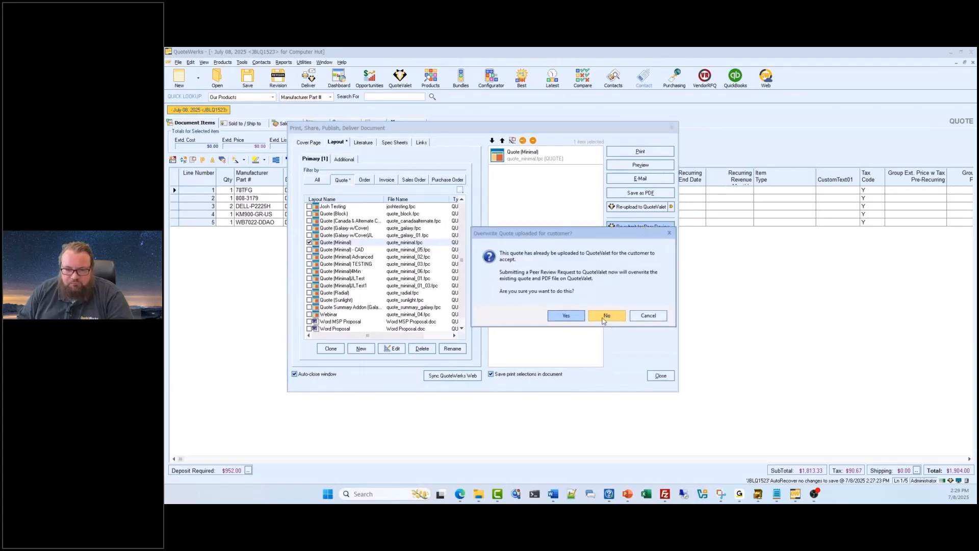
click(575, 316)
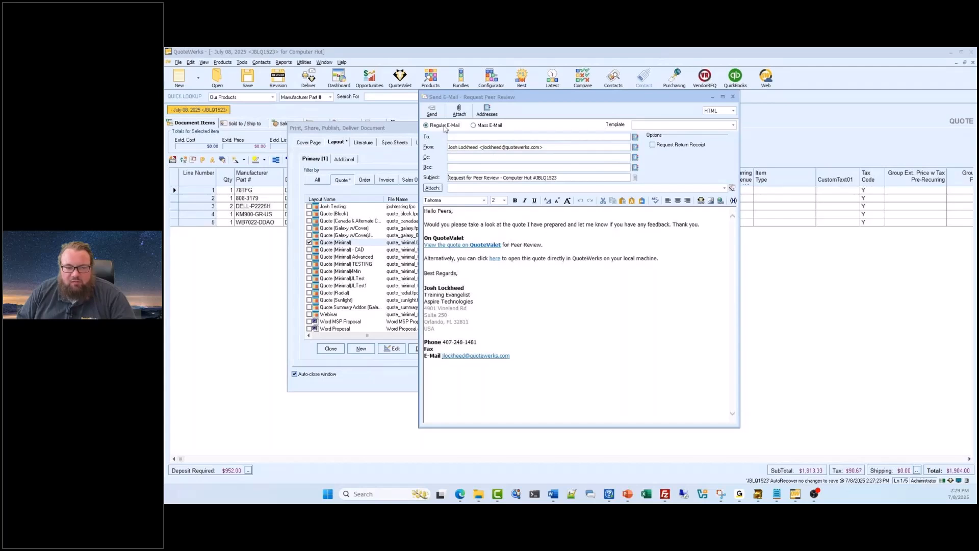
- Enter the reviewer's e-mail address as the recipient of the peer review request and send it
click(458, 137)
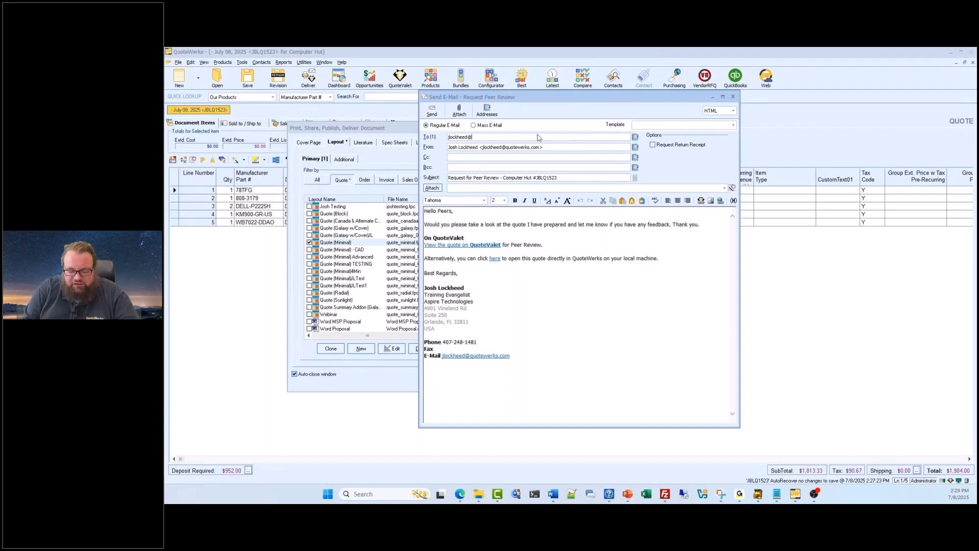
click(431, 111)
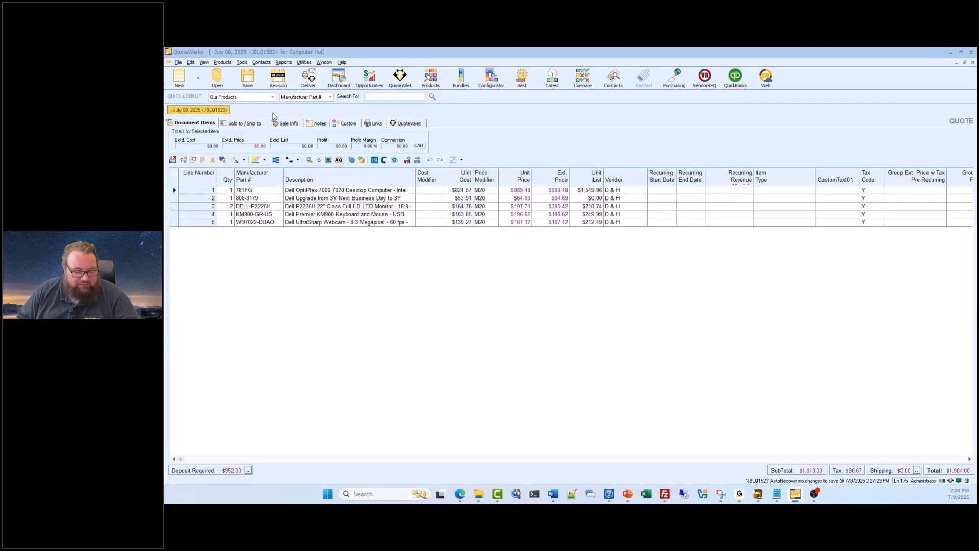
- Open User Maintenance and bring up the Administrator user's properties for editing
click(304, 63)
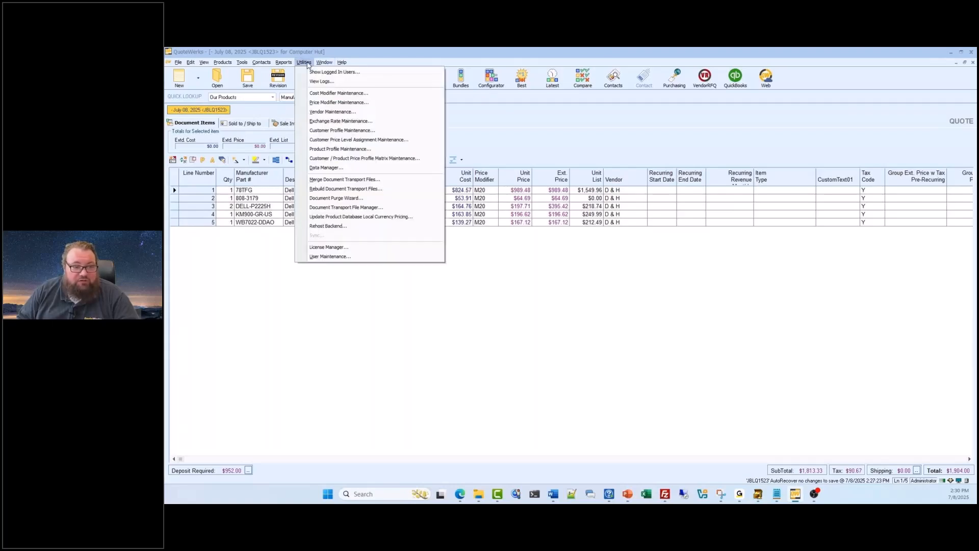
click(335, 256)
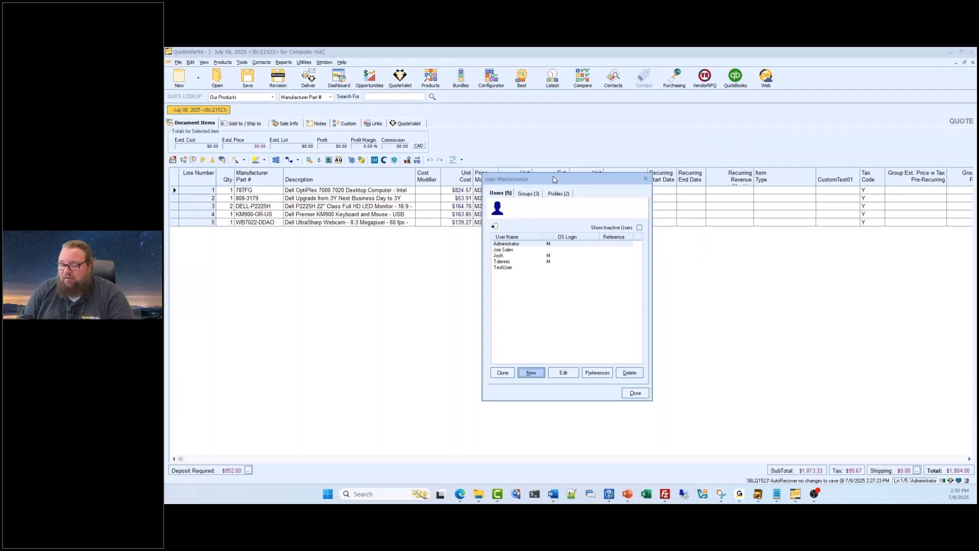
click(524, 244)
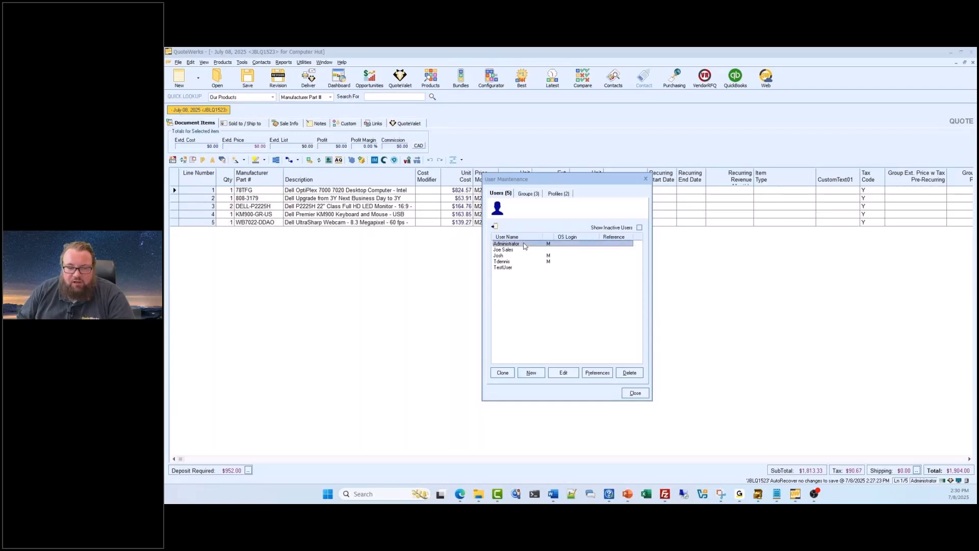
click(593, 373)
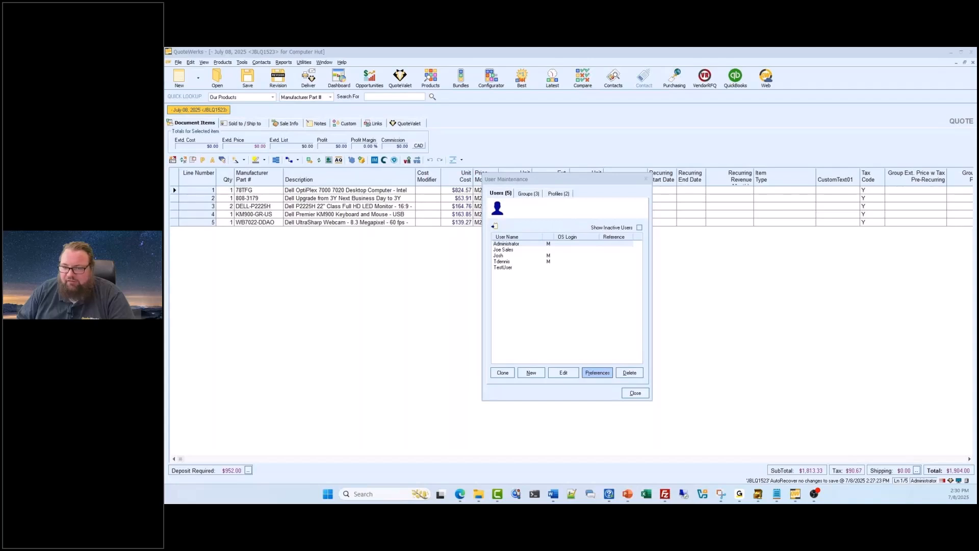
click(525, 244)
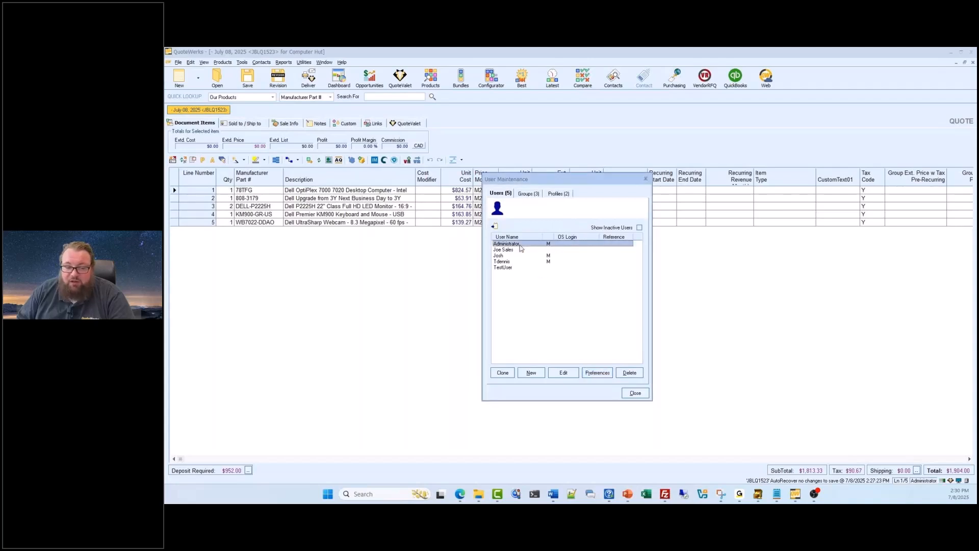
click(563, 372)
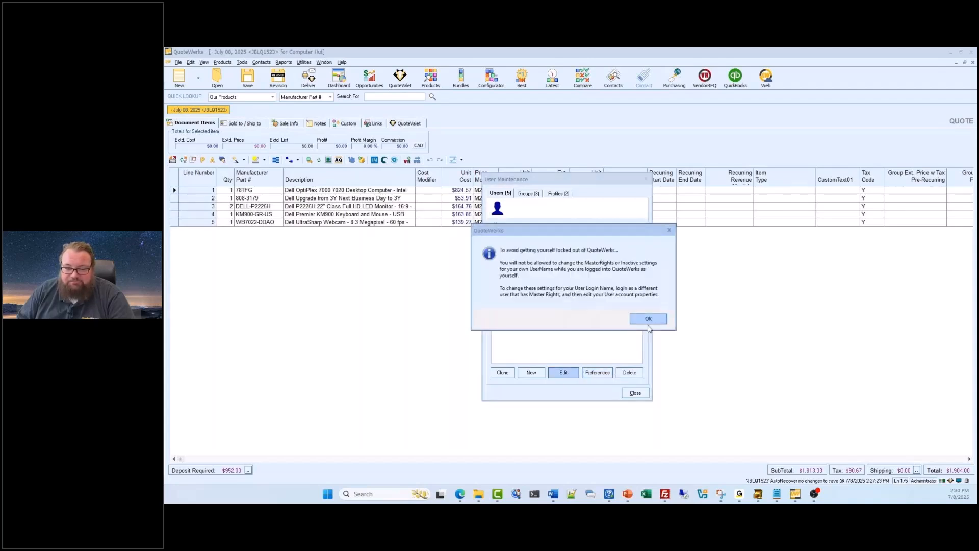
click(652, 320)
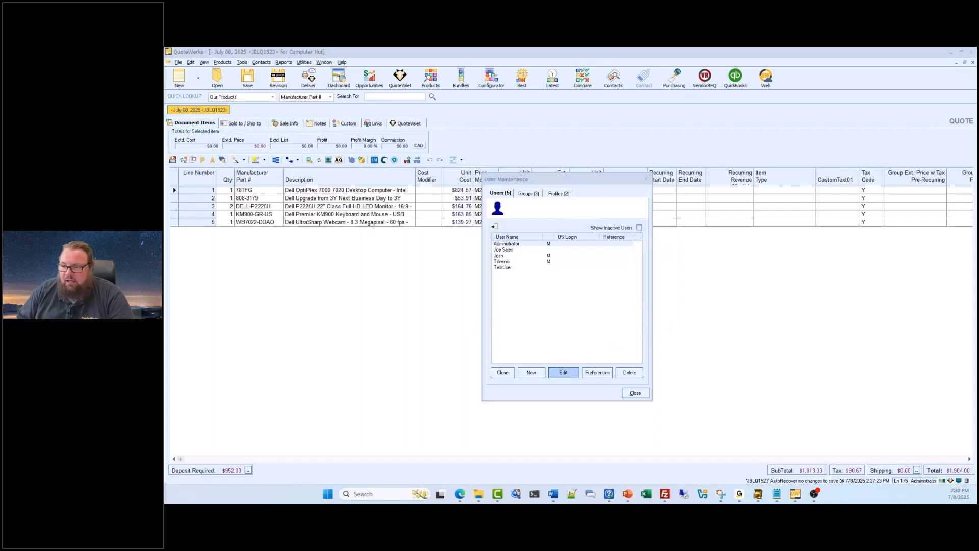
- Enable Require Quote Approval in the Administrator user's document approval settings and accept the settings
drag(626, 166, 587, 165)
click(602, 175)
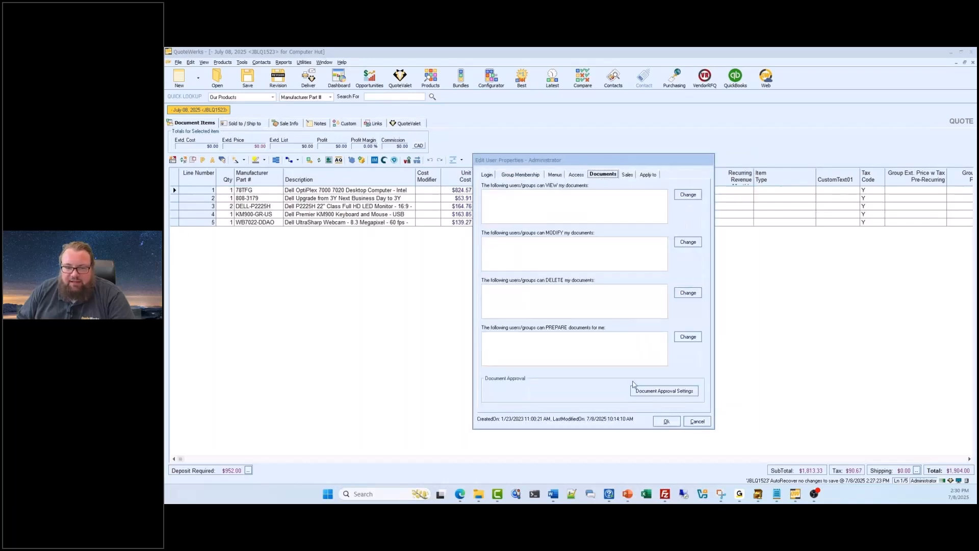
click(659, 391)
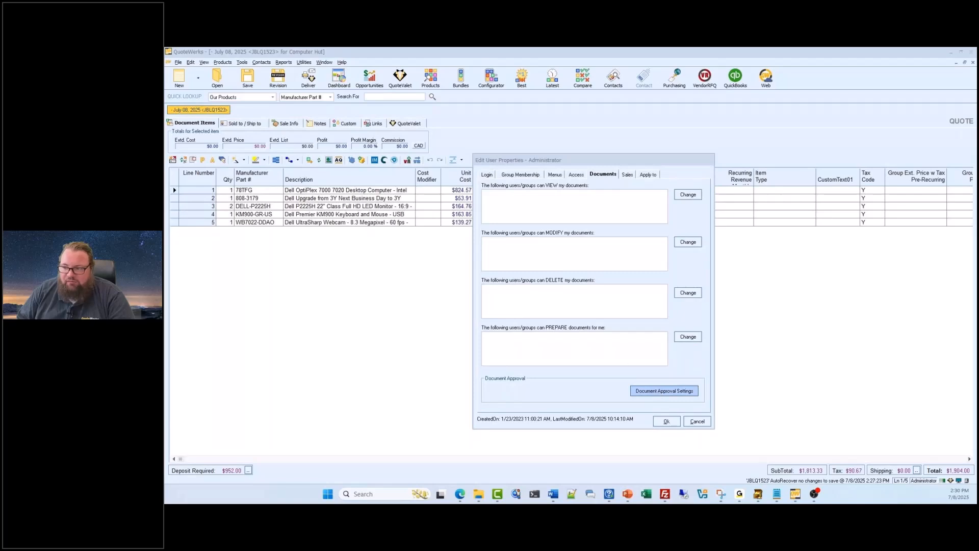
drag(779, 161, 594, 163)
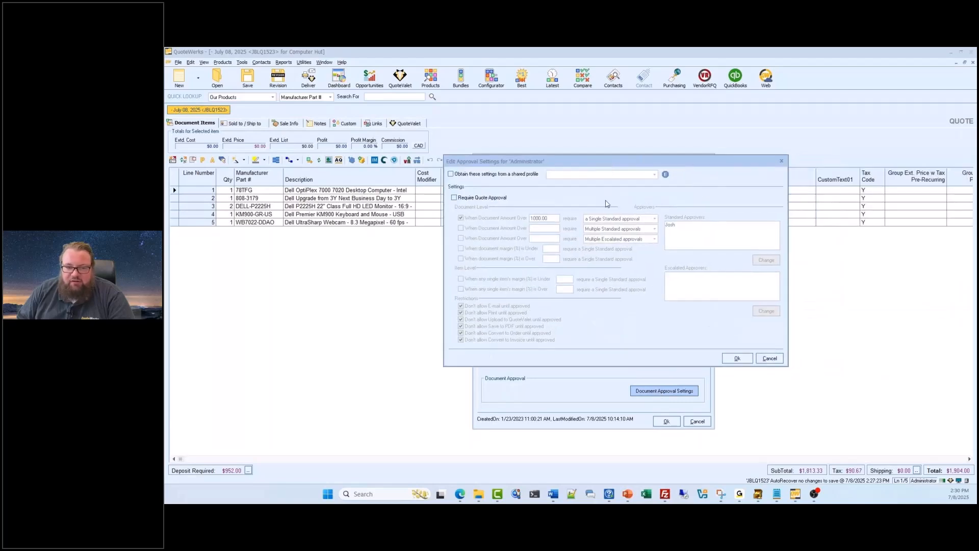
click(453, 197)
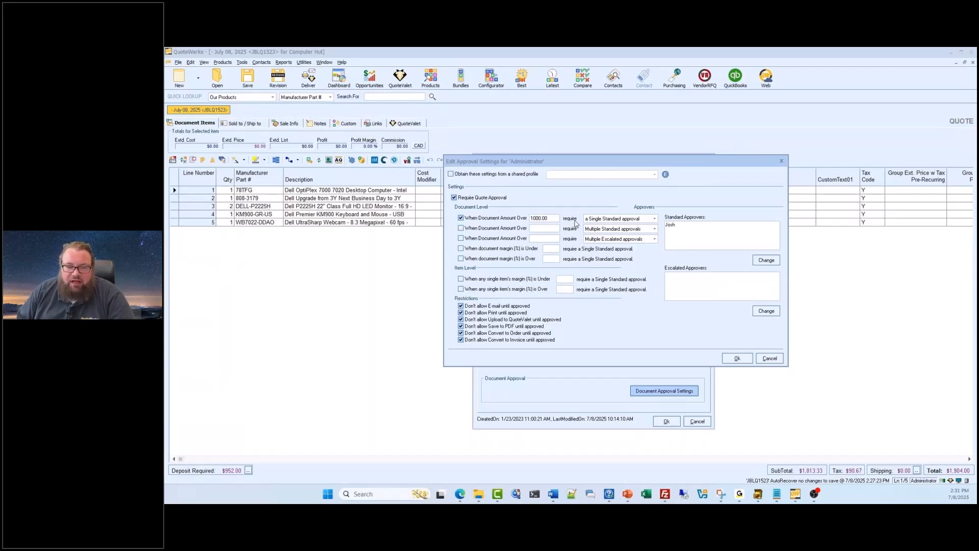
click(678, 226)
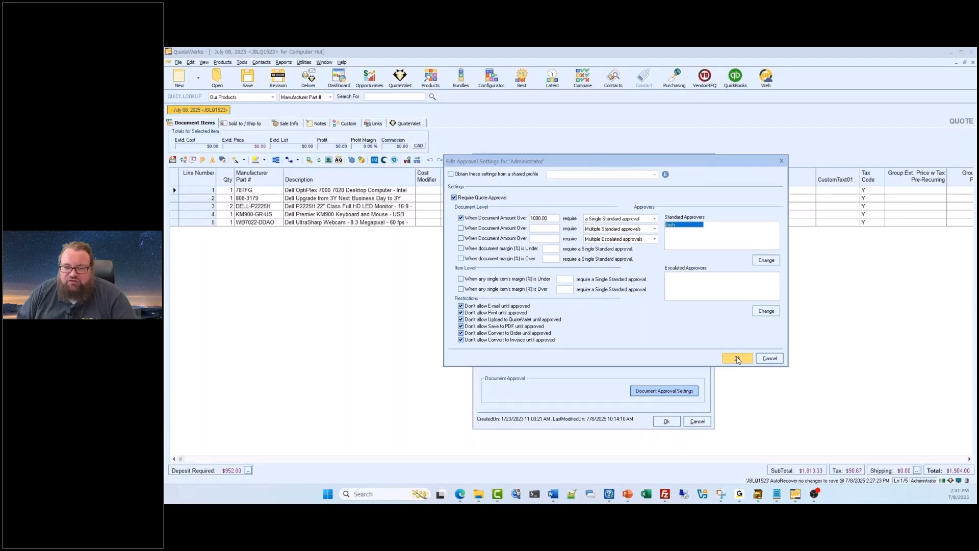
click(738, 359)
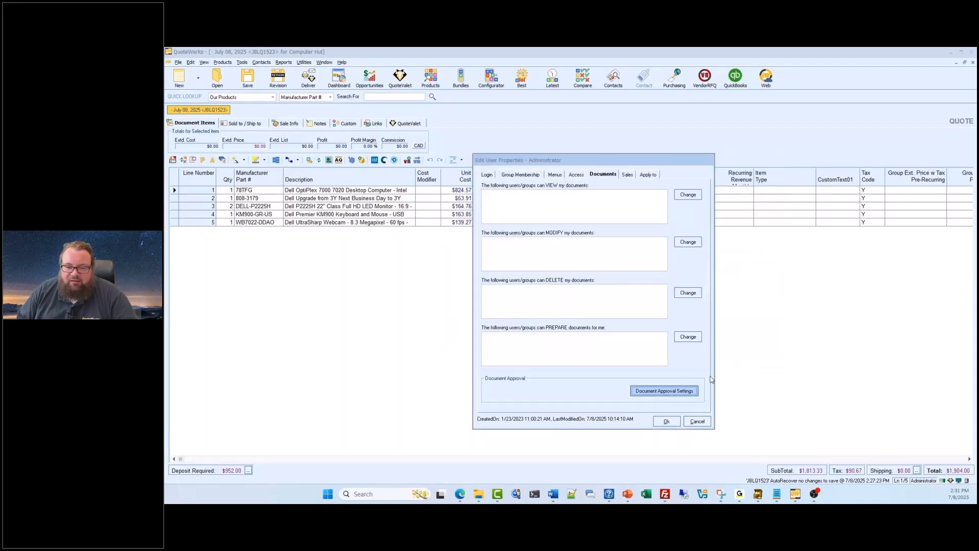
- Save the Administrator user's properties, close User Maintenance, and open the delivery options for the Computer Hut quote
click(668, 423)
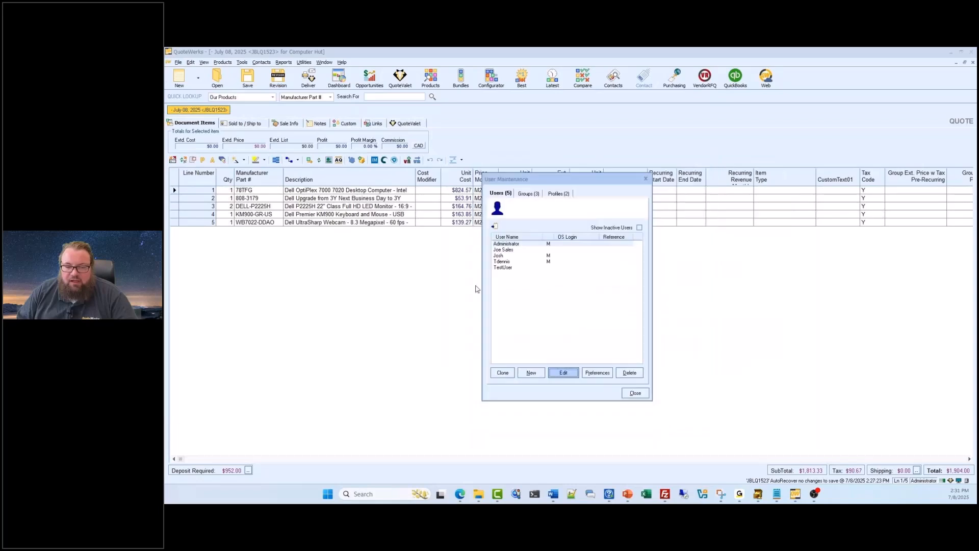
click(636, 394)
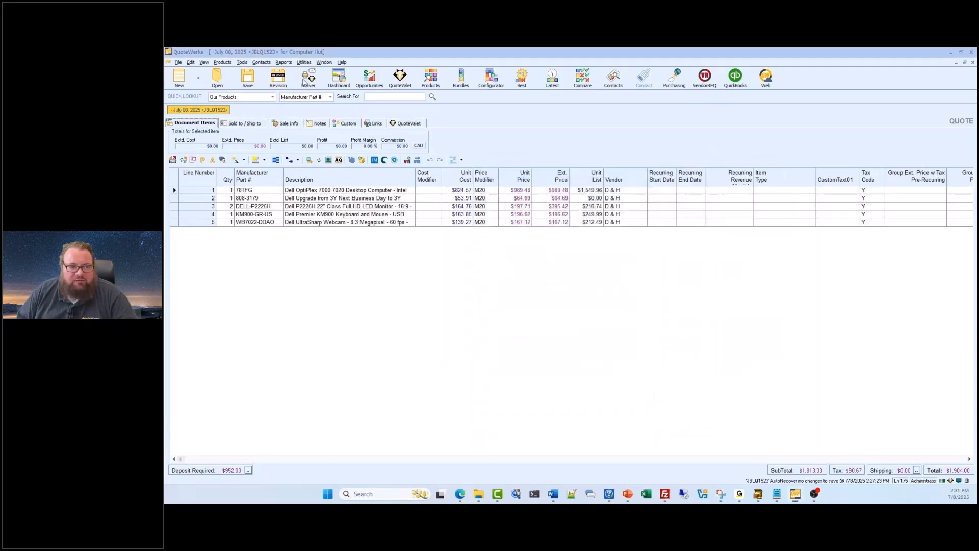
click(310, 77)
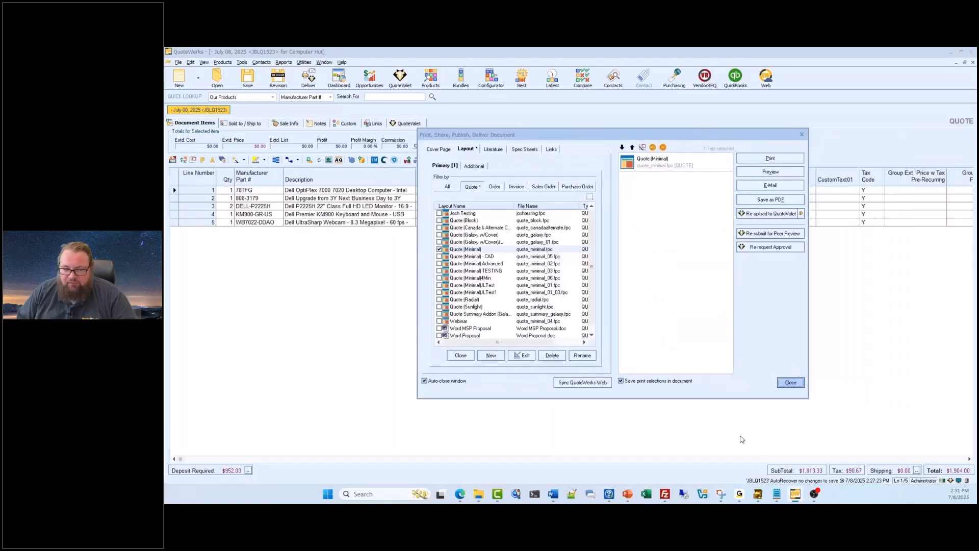
- Try to e-mail the quote without overriding the approval requirement
click(770, 185)
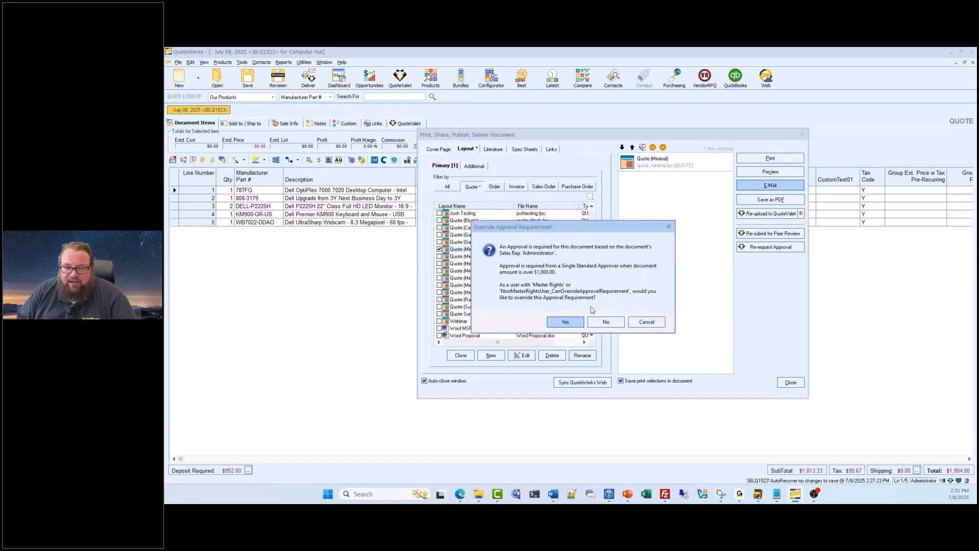
click(612, 322)
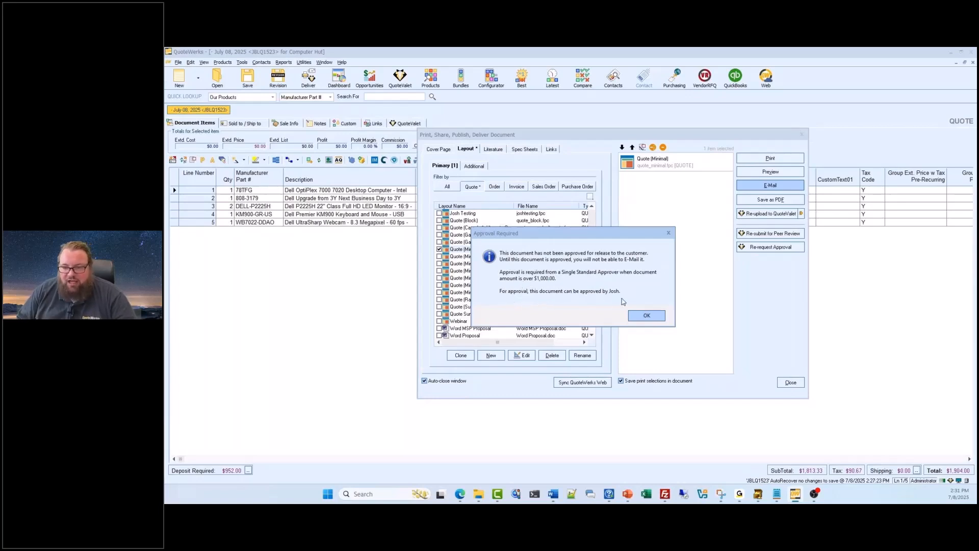
click(645, 316)
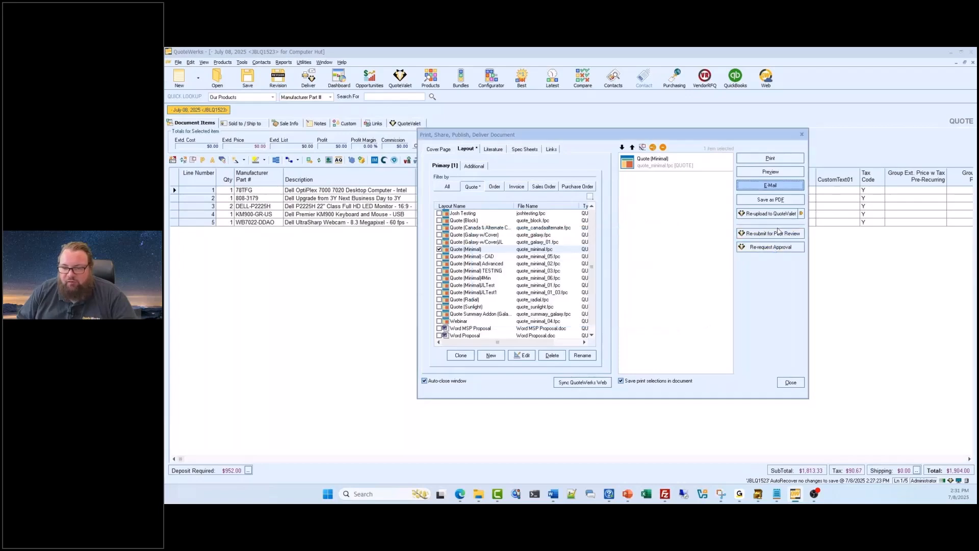
- Re-request approval for the quote, agree to overwrite the version on QuoteValet, and send the approval request e-mail
click(778, 233)
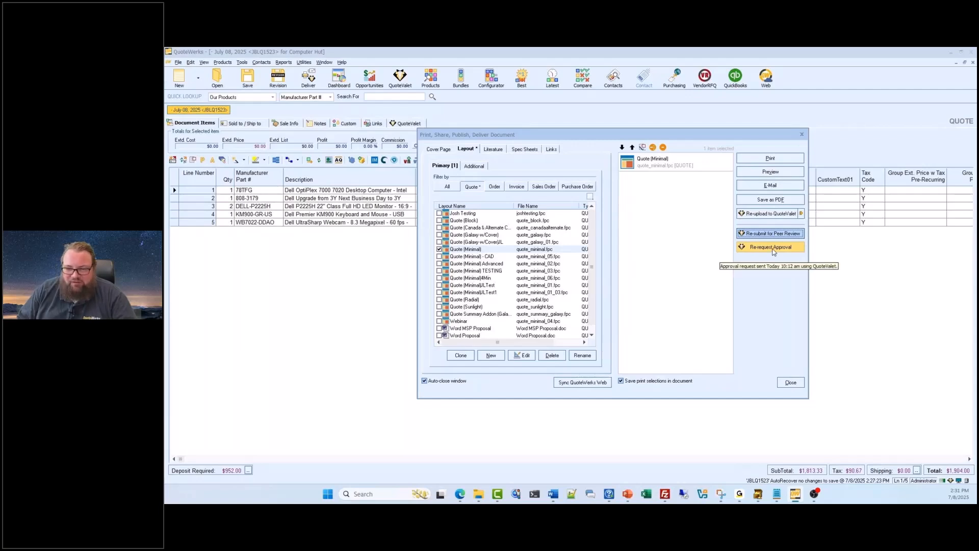
click(774, 250)
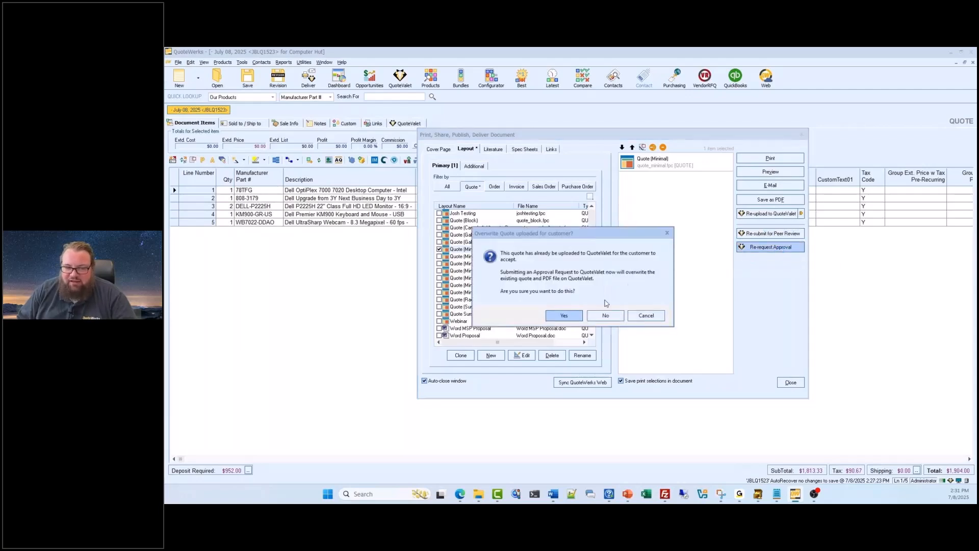
click(566, 315)
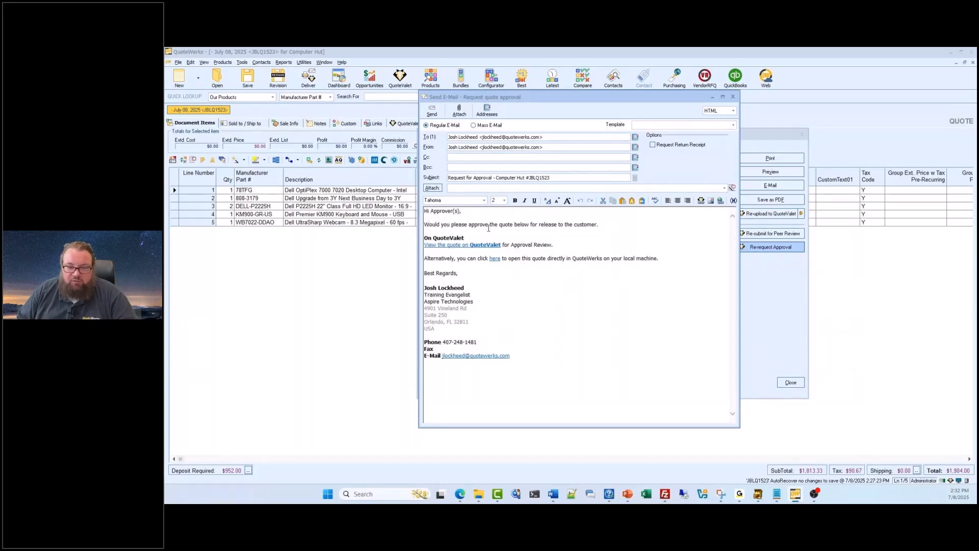
click(432, 110)
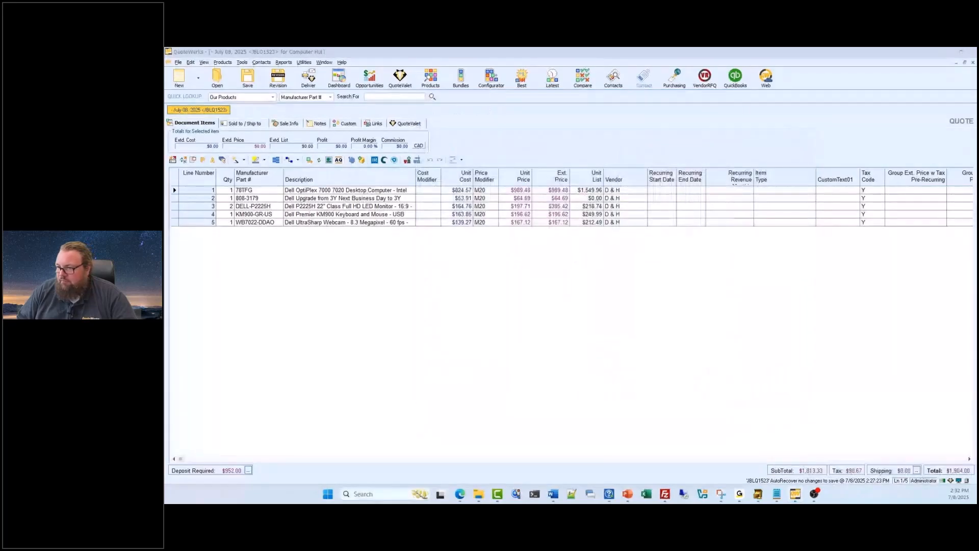
- Switch to the approval request e-mail in the Gmail browser window and open the quote on QuoteValet from its link
key(super+d)
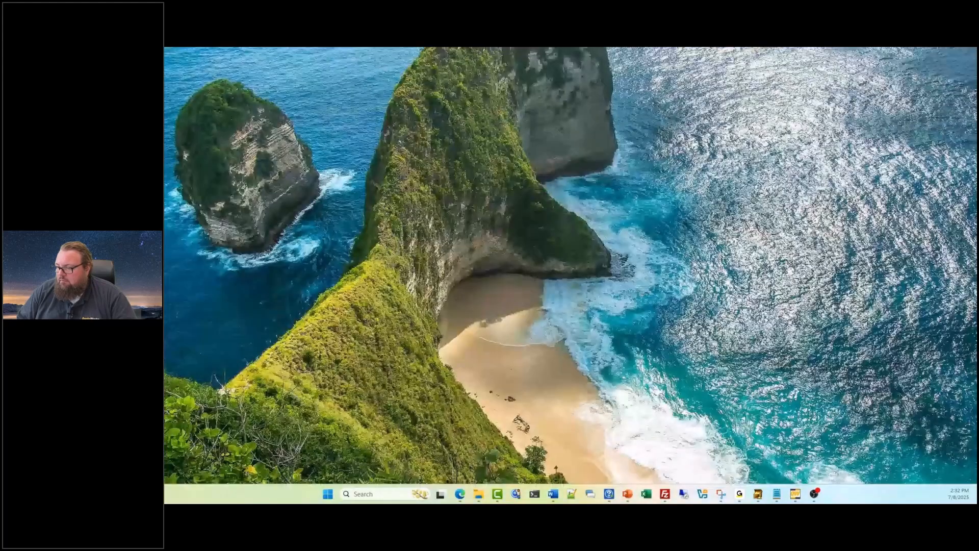
key(super+d)
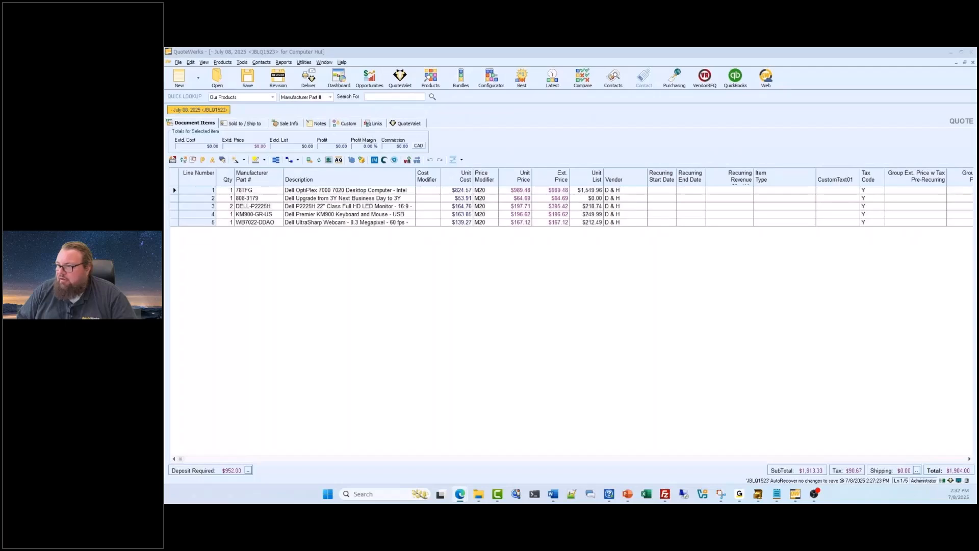
drag(975, 134, 605, 138)
double_click(605, 137)
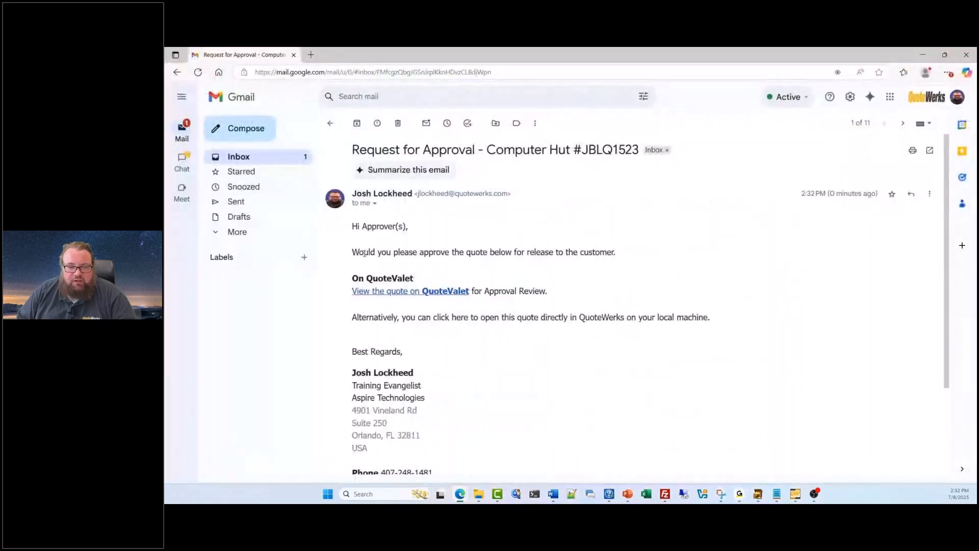
drag(353, 252, 607, 259)
click(606, 260)
click(434, 291)
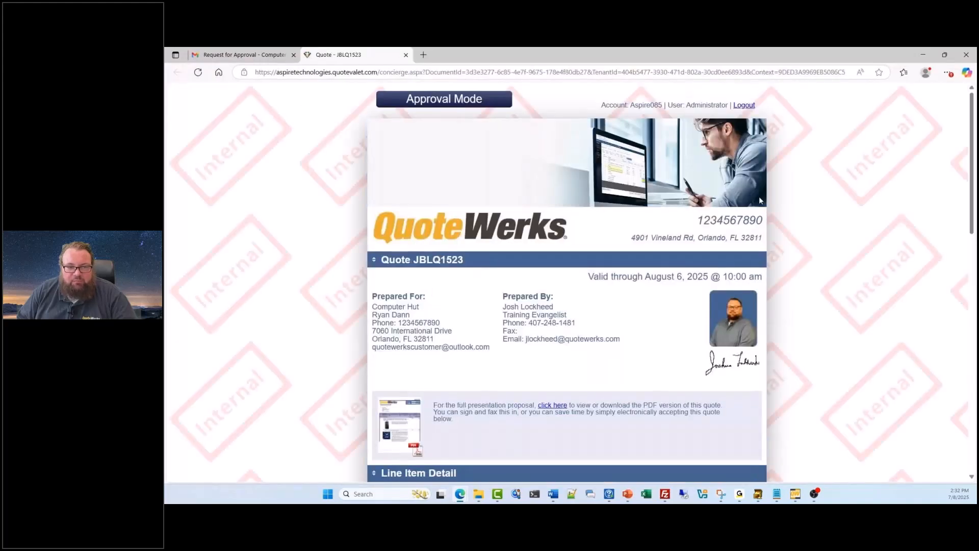
- Review the quote page in Approval Mode from its header to the uploads area, expanding Line Item Detail to check the products
scroll(680, 404, down, 1)
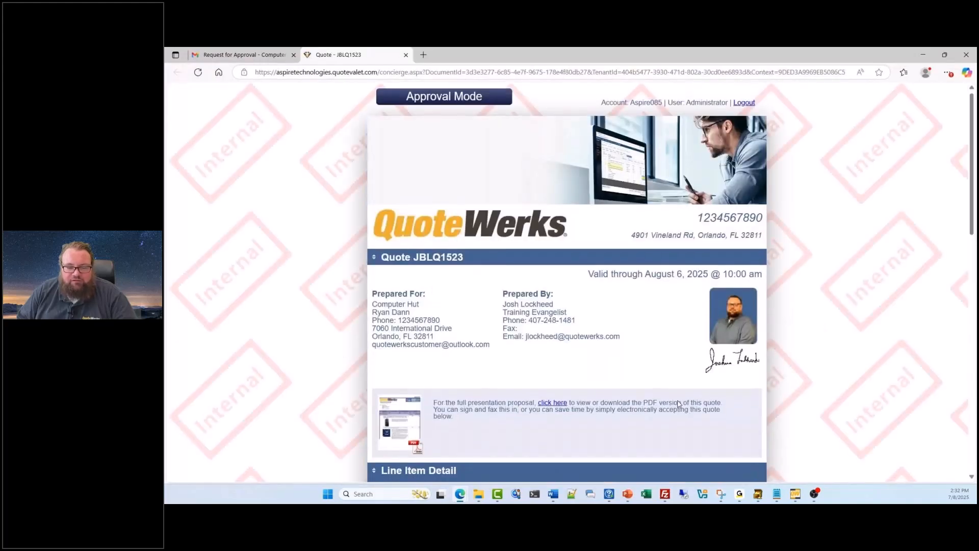
scroll(677, 400, down, 3)
scroll(678, 390, up, 2)
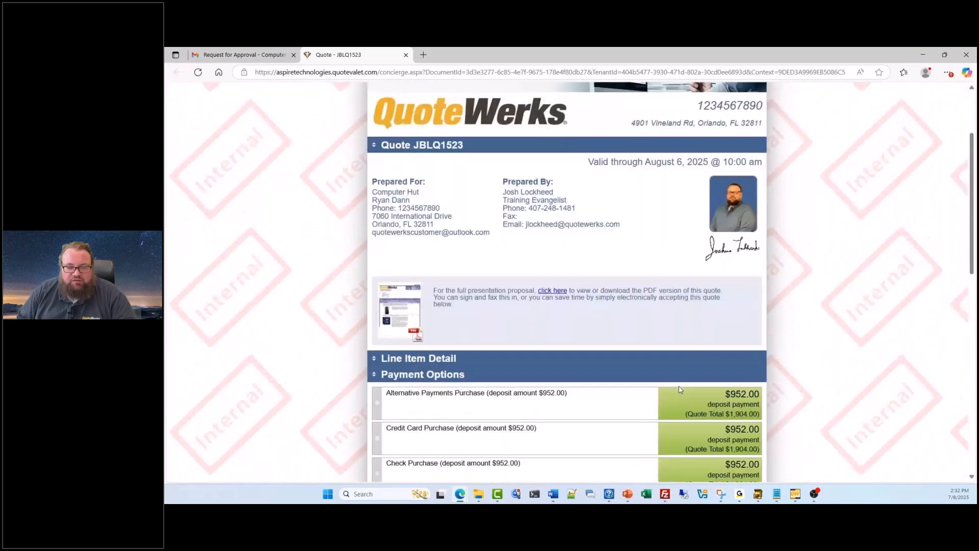
scroll(629, 342, up, 1)
scroll(629, 342, down, 5)
scroll(545, 280, up, 3)
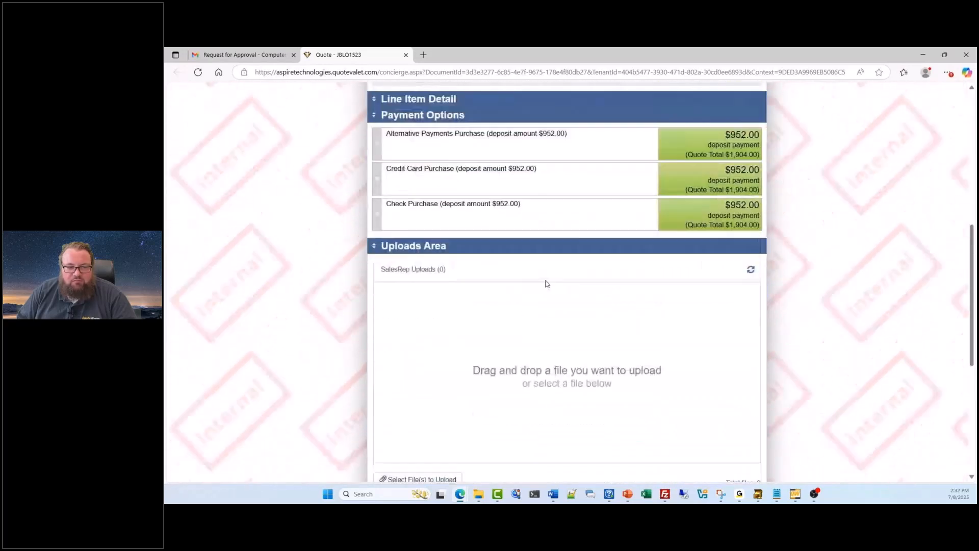
click(377, 238)
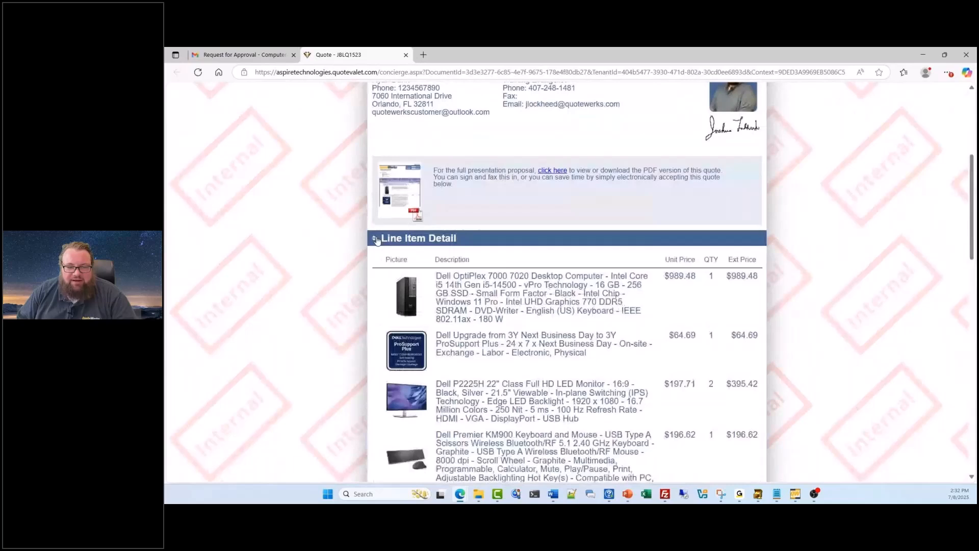
scroll(449, 258, down, 3)
scroll(450, 257, down, 9)
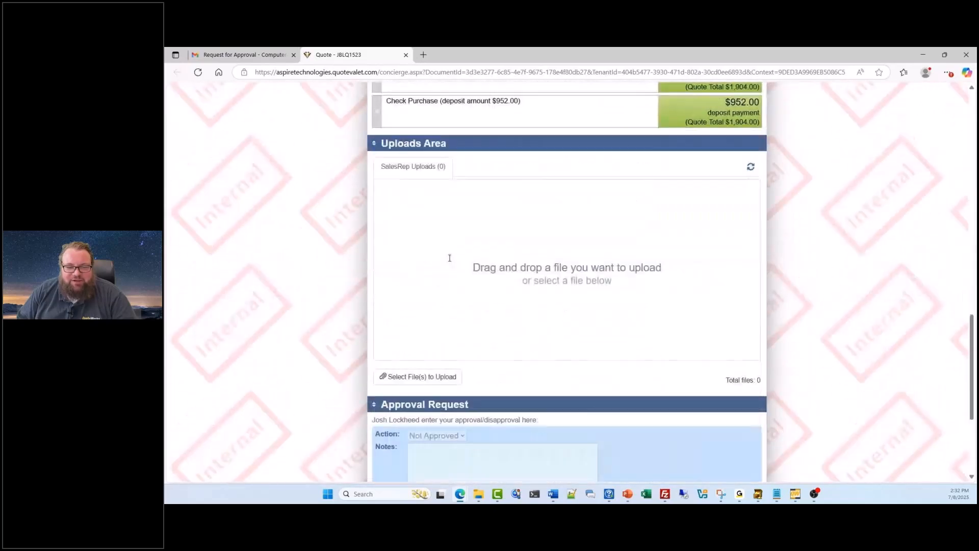
- Examine the Approval Request section, approval history and peer review notes, and return to the quote in QuoteWerks
scroll(461, 265, down, 1)
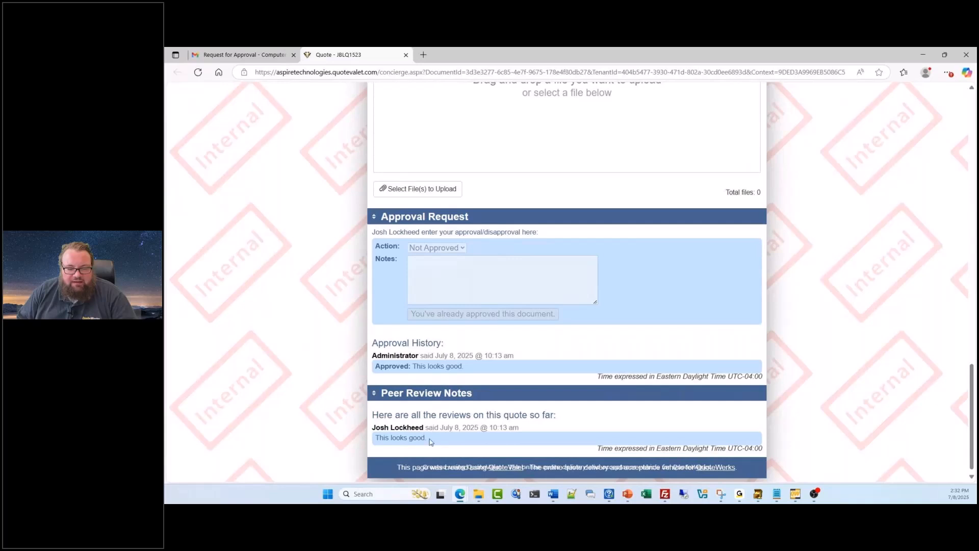
drag(465, 367, 372, 372)
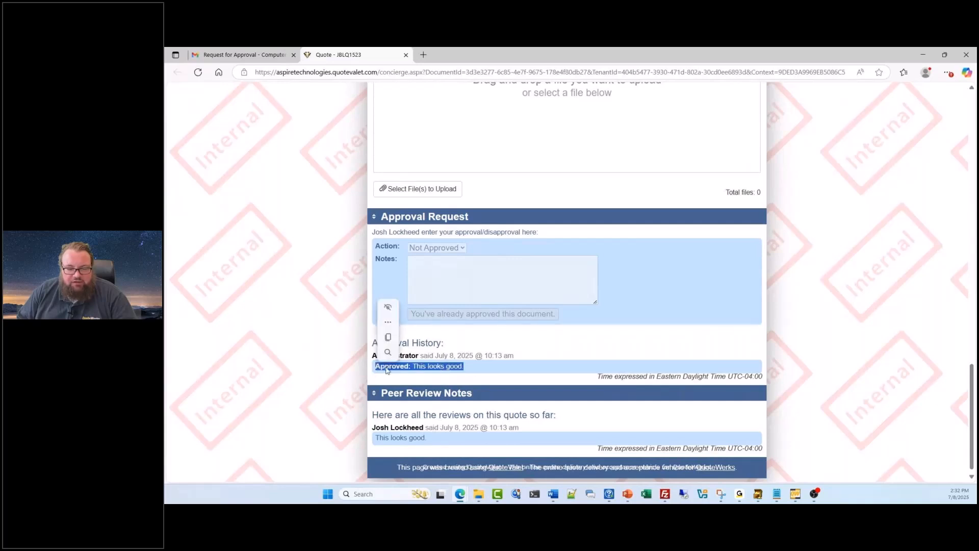
click(400, 355)
drag(437, 438, 379, 439)
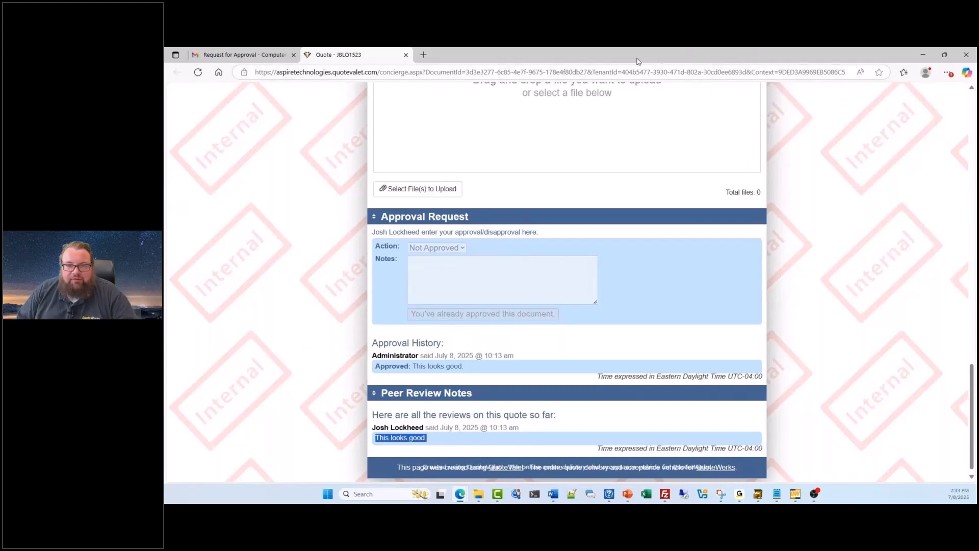
drag(628, 60, 977, 93)
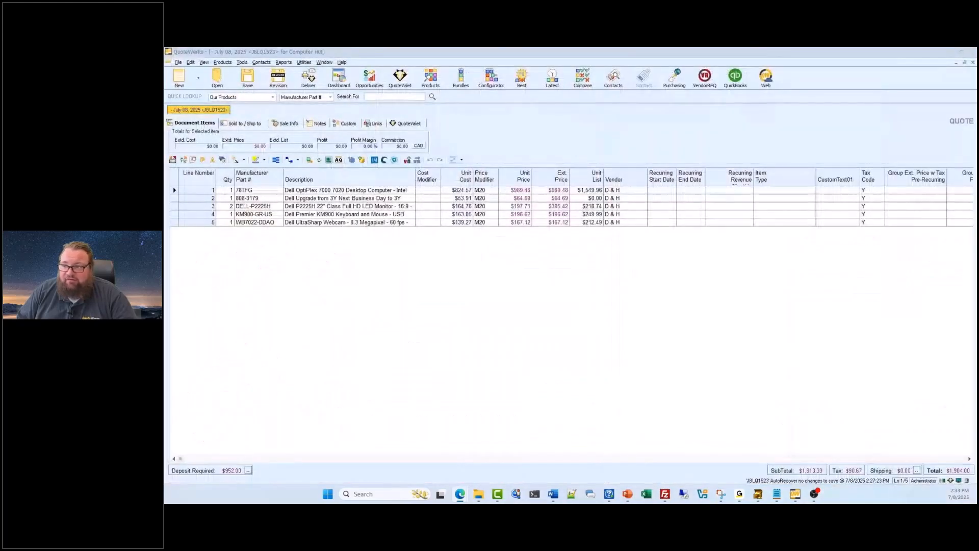